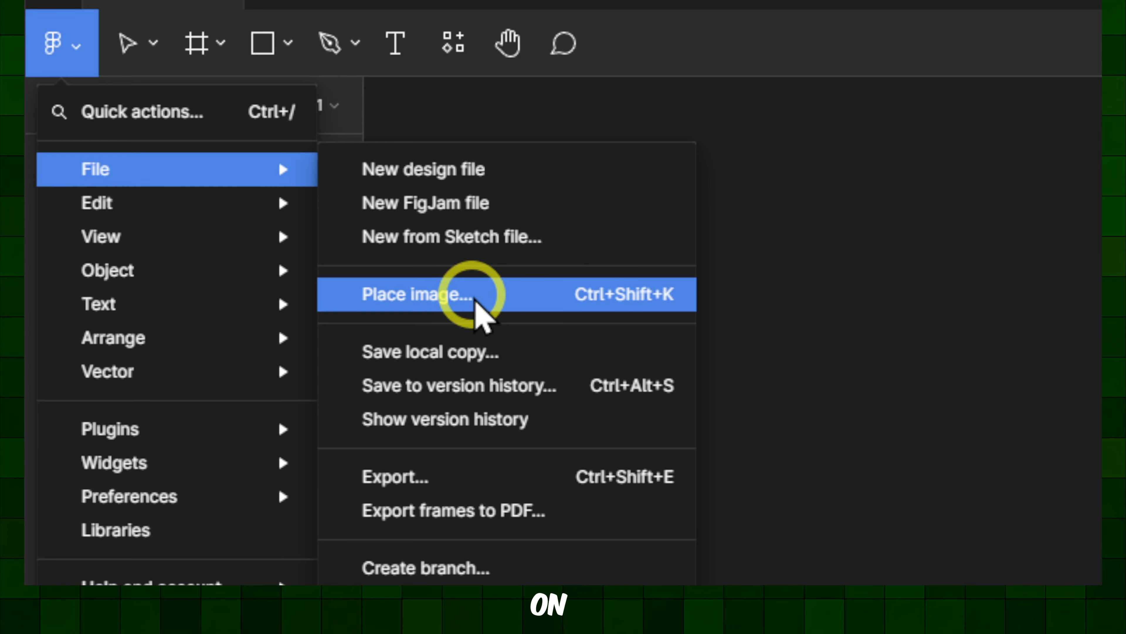
Place the image ao-dai-6146369 on the canvas at about 392 × 588 and round its corners to a radius of 196
left_click(479, 301)
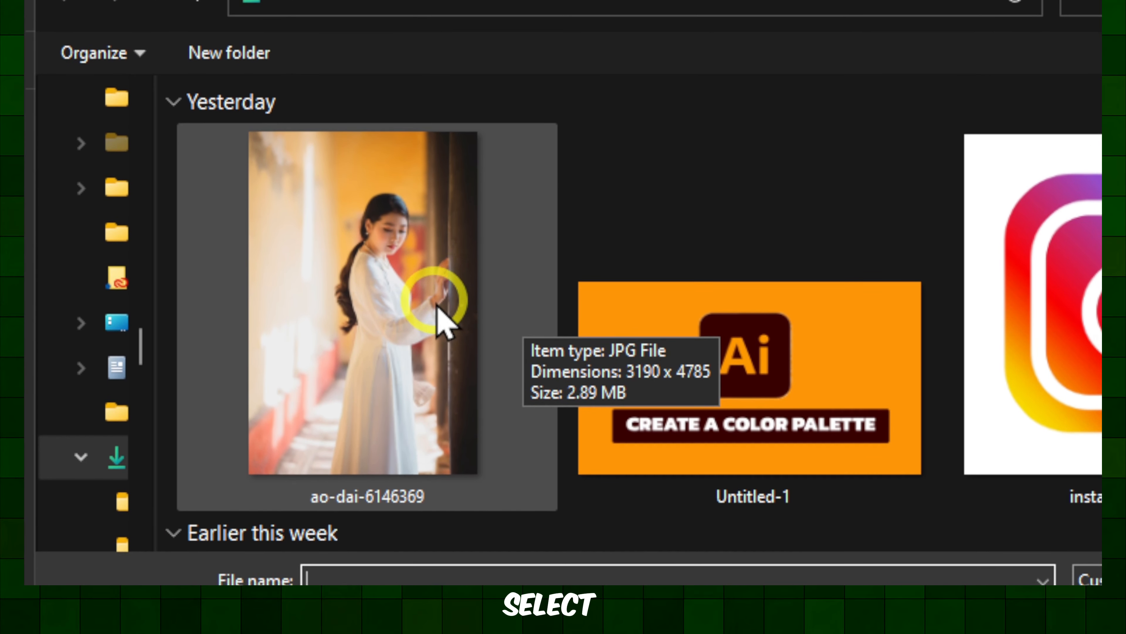
double_click(406, 306)
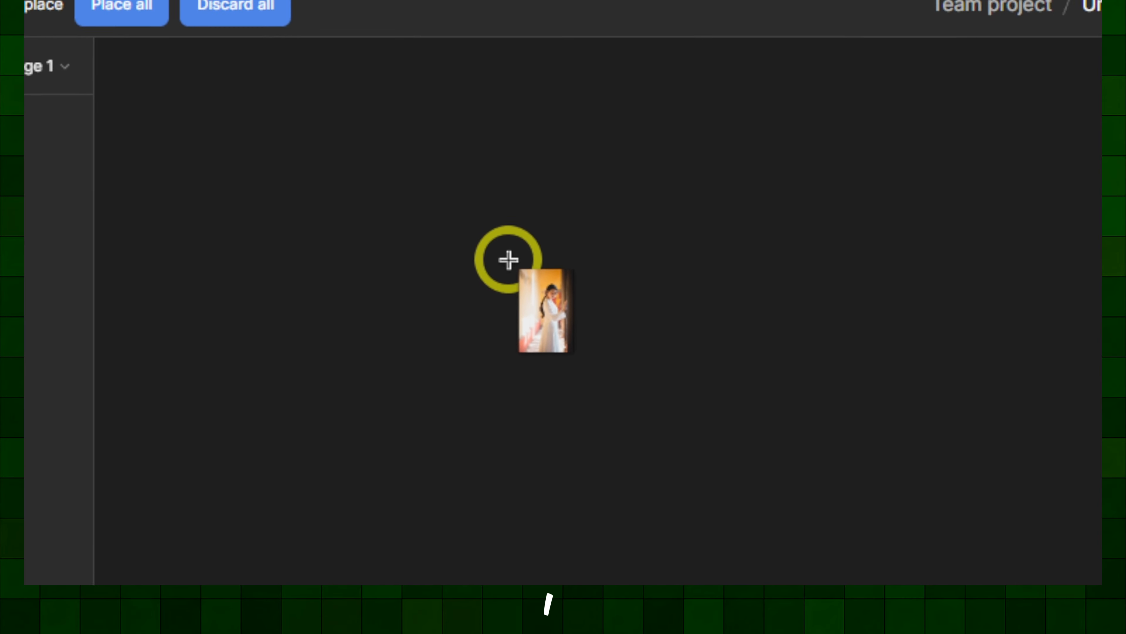
mouse_move(513, 258)
left_mouse_down()
mouse_move(612, 384)
mouse_move(709, 427)
mouse_move(601, 356)
left_mouse_up()
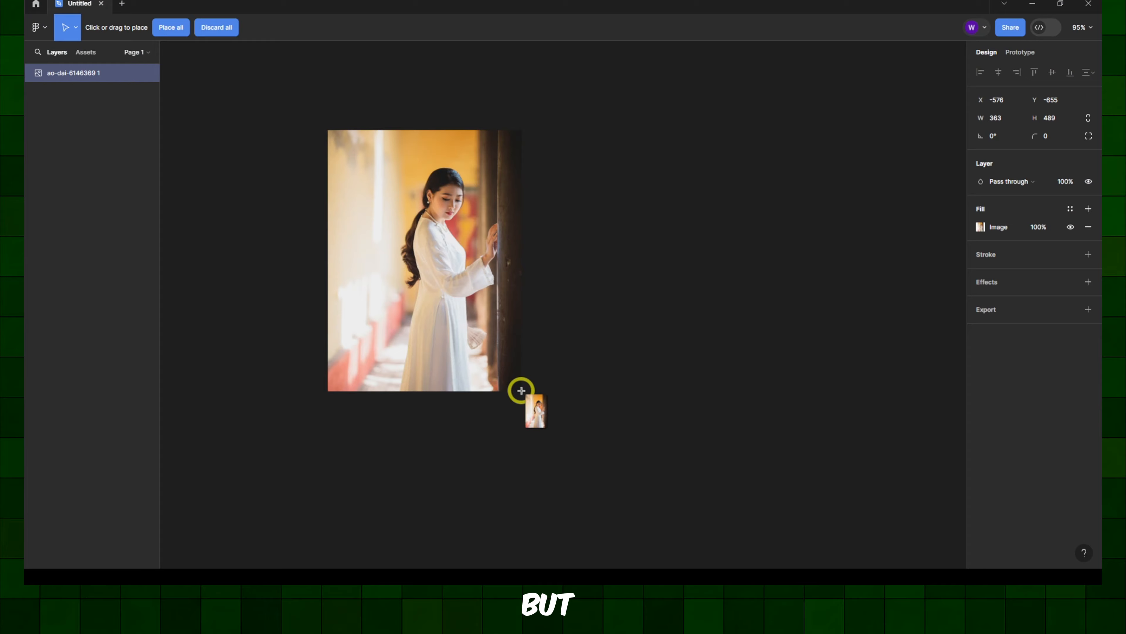
left_click_drag(496, 324, 346, 369)
left_click_drag(577, 265, 427, 233)
left_click_drag(462, 304, 432, 138)
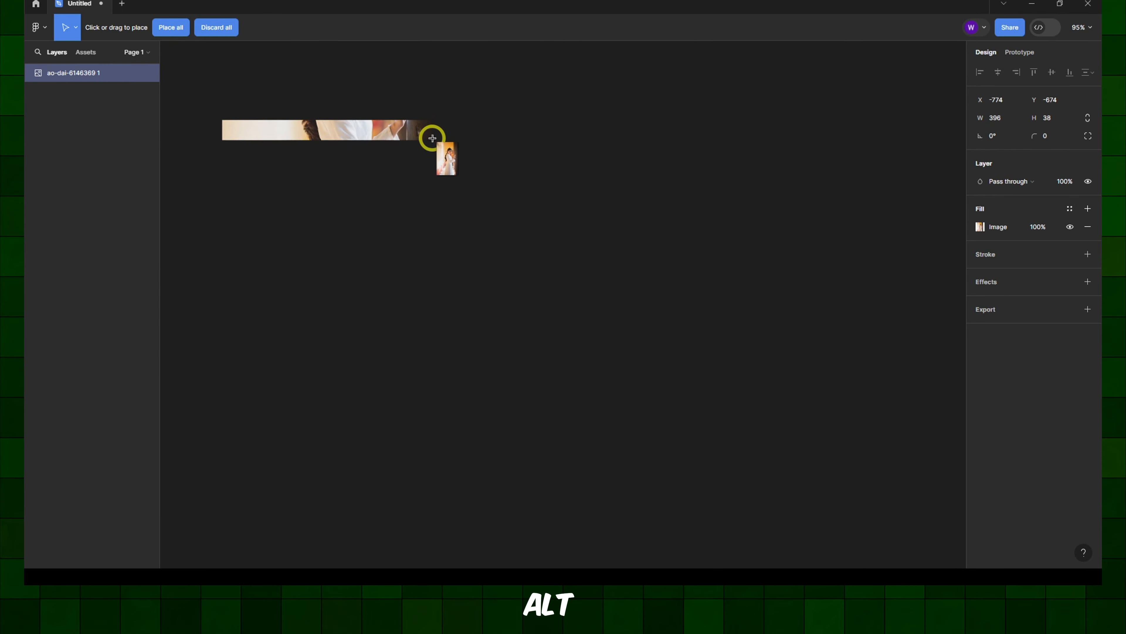
left_click_drag(337, 152, 392, 136)
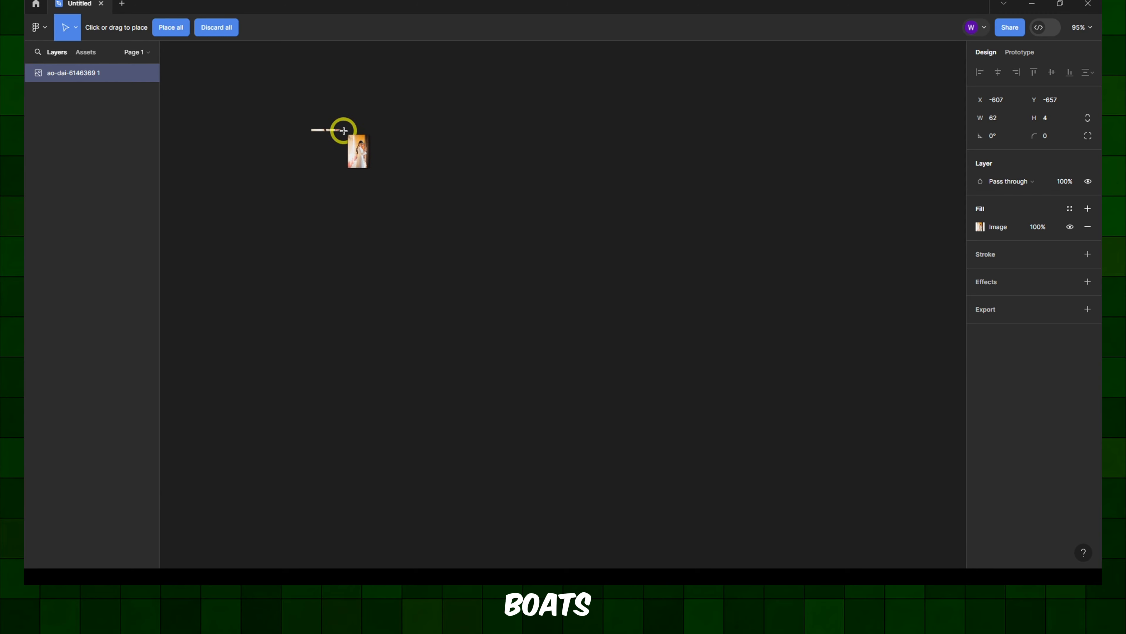
left_click_drag(336, 134, 536, 254)
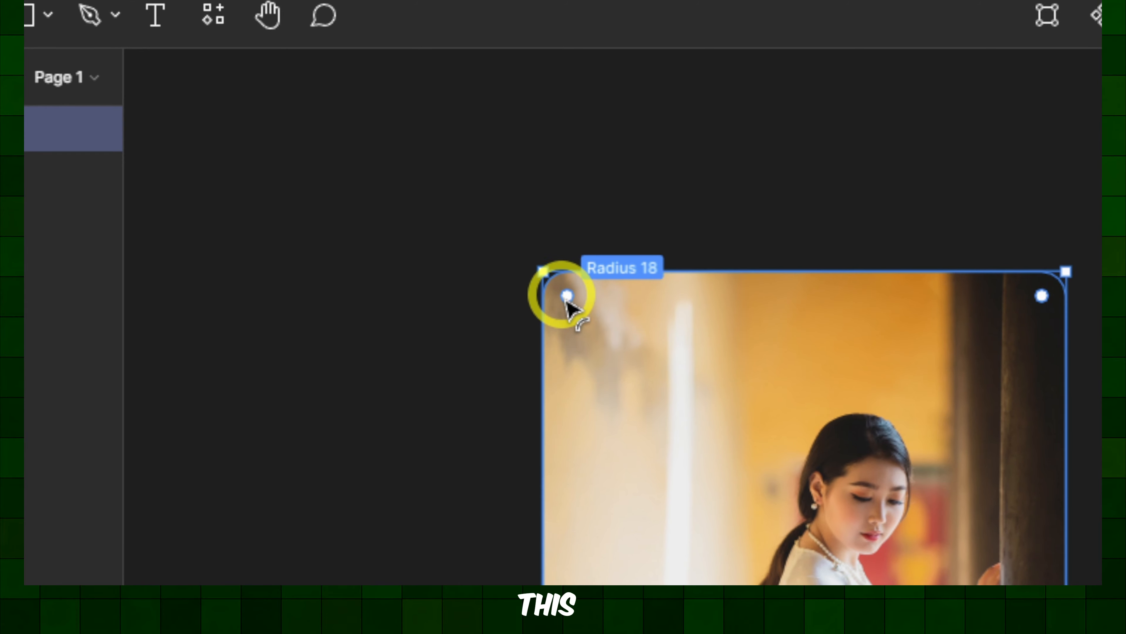
mouse_move(567, 295)
left_mouse_down()
mouse_move(604, 358)
mouse_move(724, 461)
mouse_move(570, 289)
left_mouse_up()
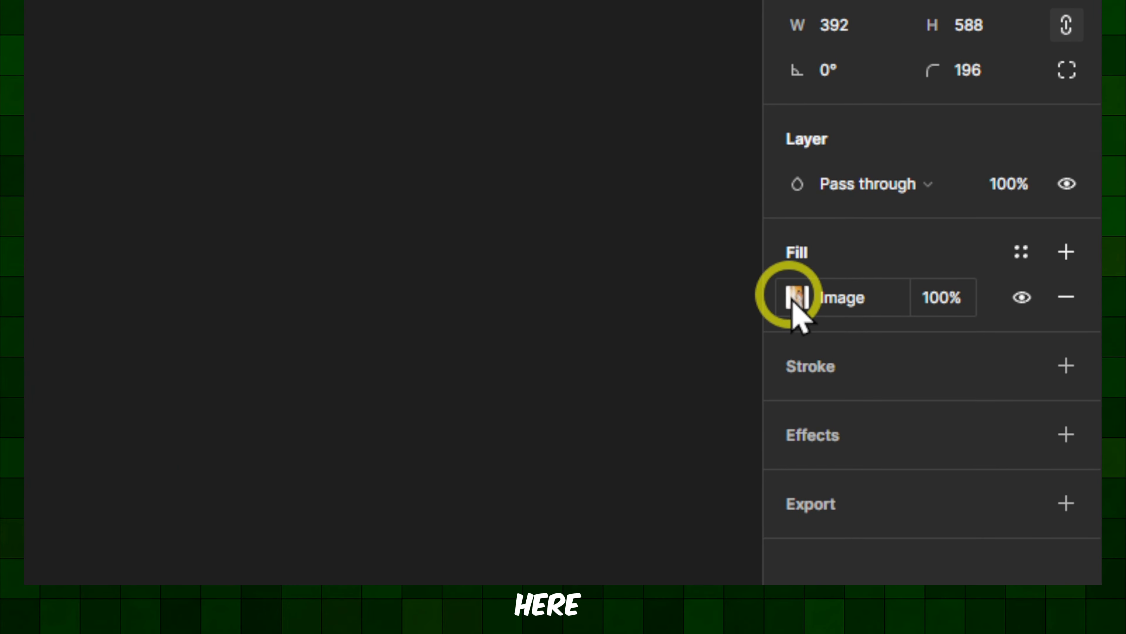
Raise the contrast and saturation of the placed photo's image fill slightly, keeping the exposure neutral
left_click(793, 305)
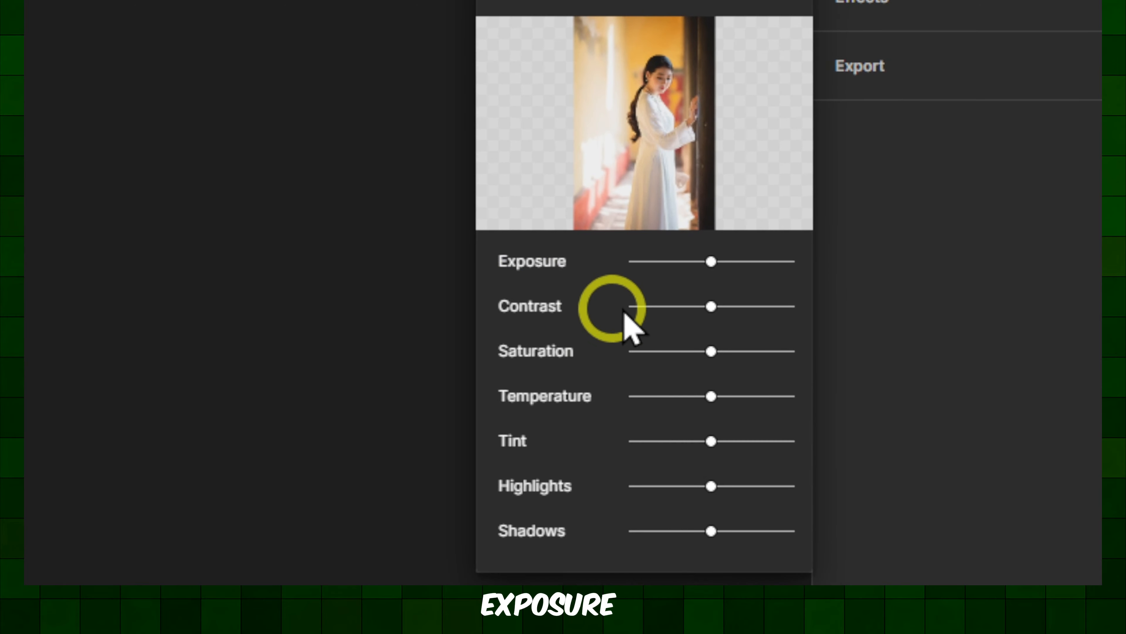
mouse_move(715, 262)
left_mouse_down()
mouse_move(750, 265)
mouse_move(723, 265)
left_mouse_up()
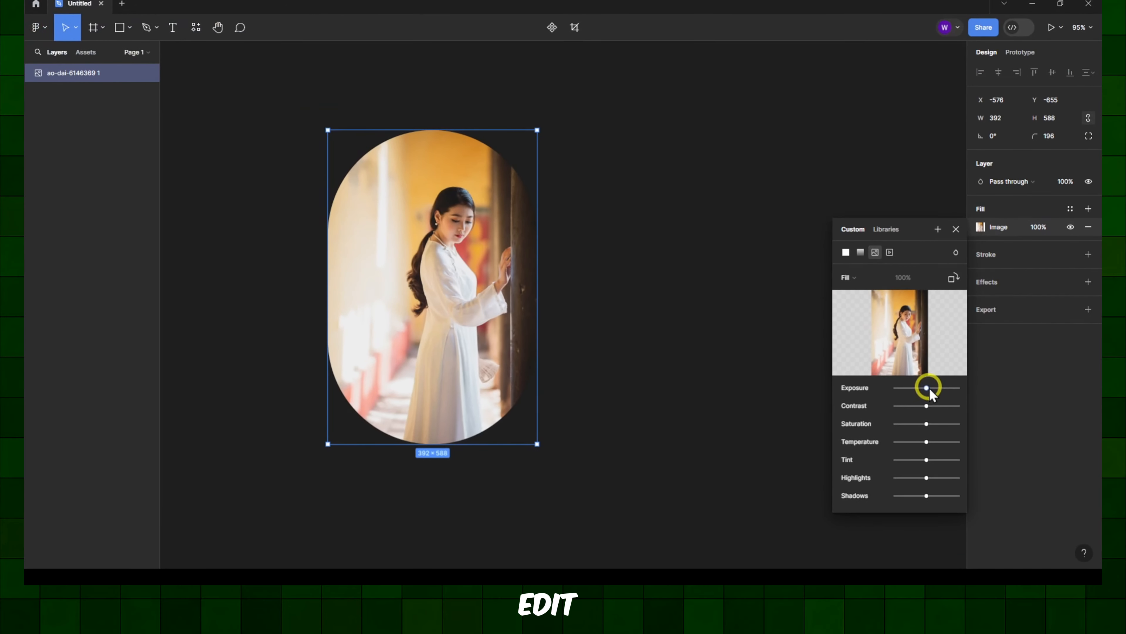
mouse_move(673, 301)
left_mouse_down()
mouse_move(690, 301)
mouse_move(669, 306)
left_mouse_up()
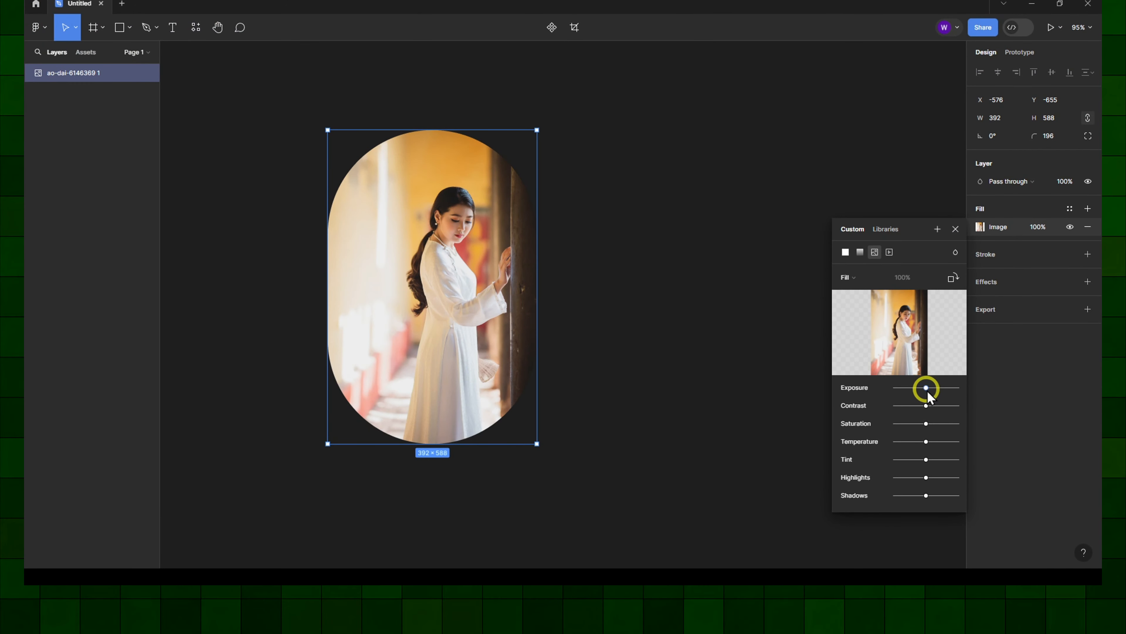
left_click_drag(926, 405, 947, 406)
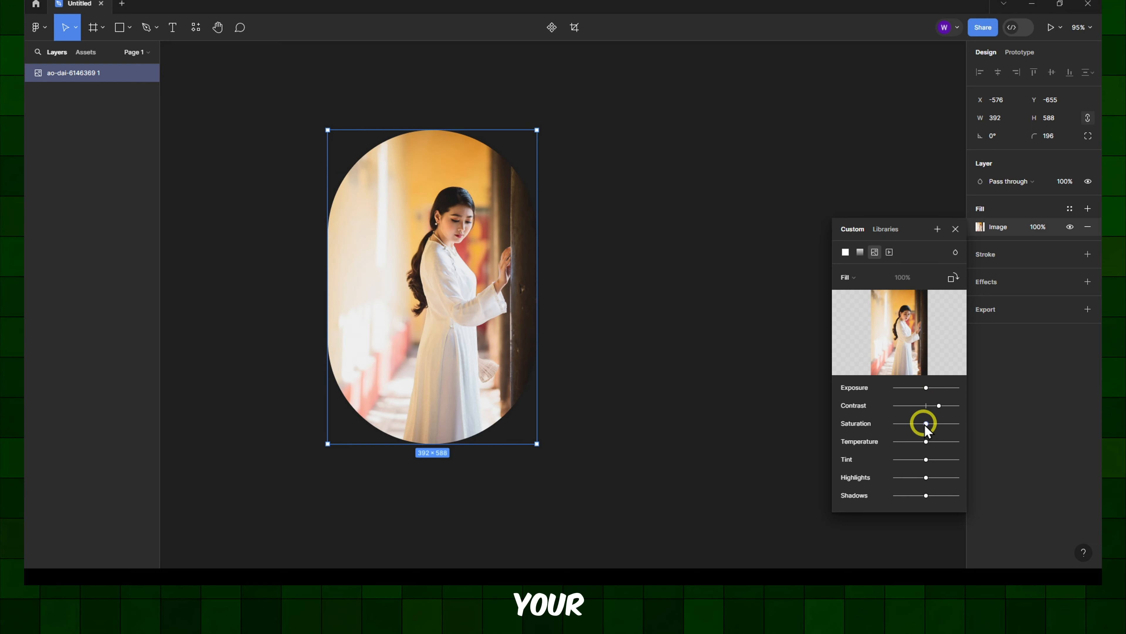
left_click_drag(924, 424, 938, 424)
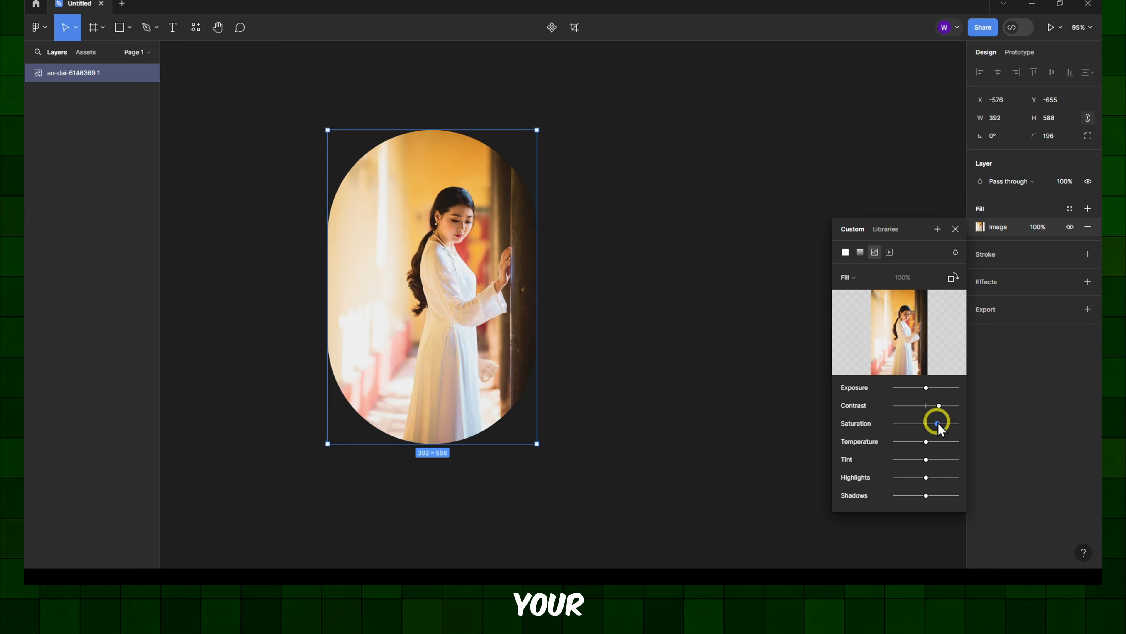
Try a linear gradient and a solid fill on the photo shape, and switch back to the image fill
left_click(859, 252)
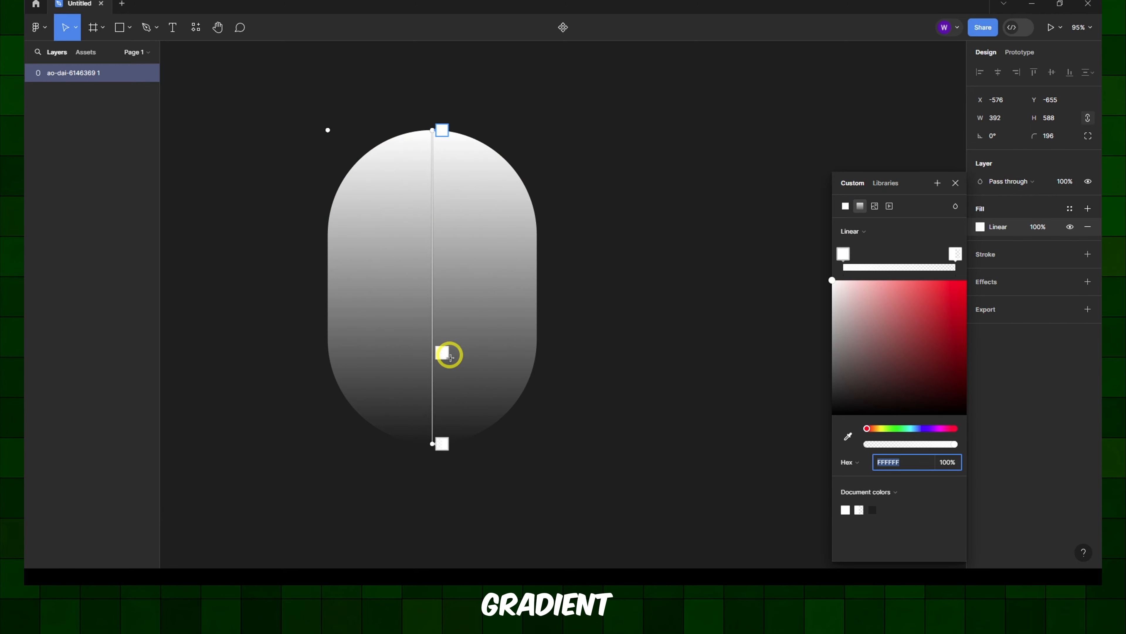
left_click(846, 206)
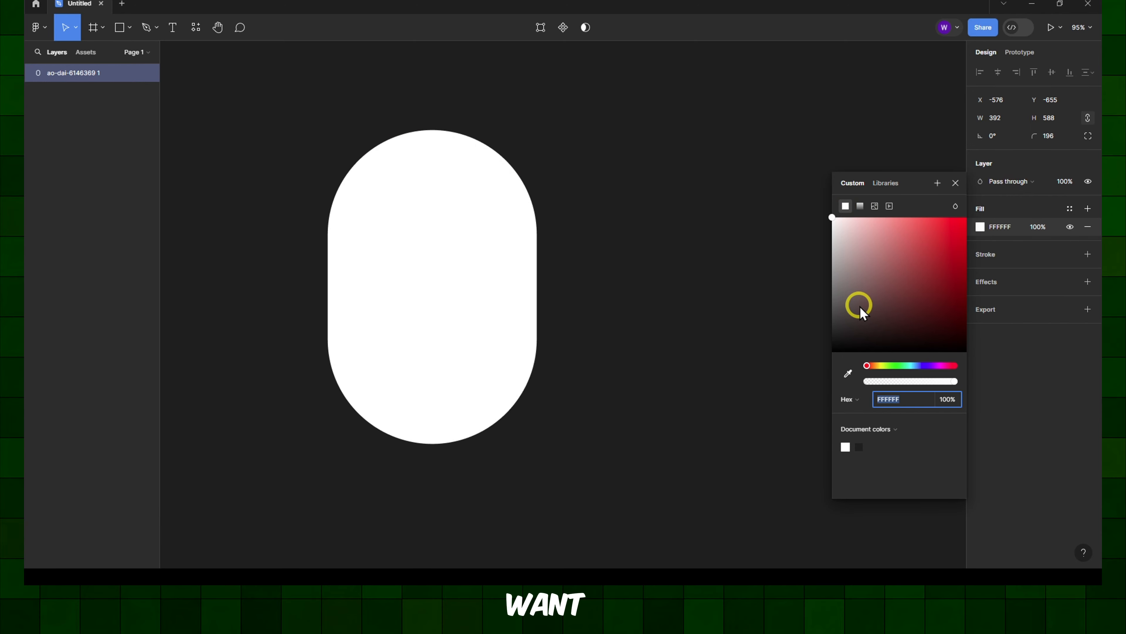
left_click(861, 206)
left_click(874, 206)
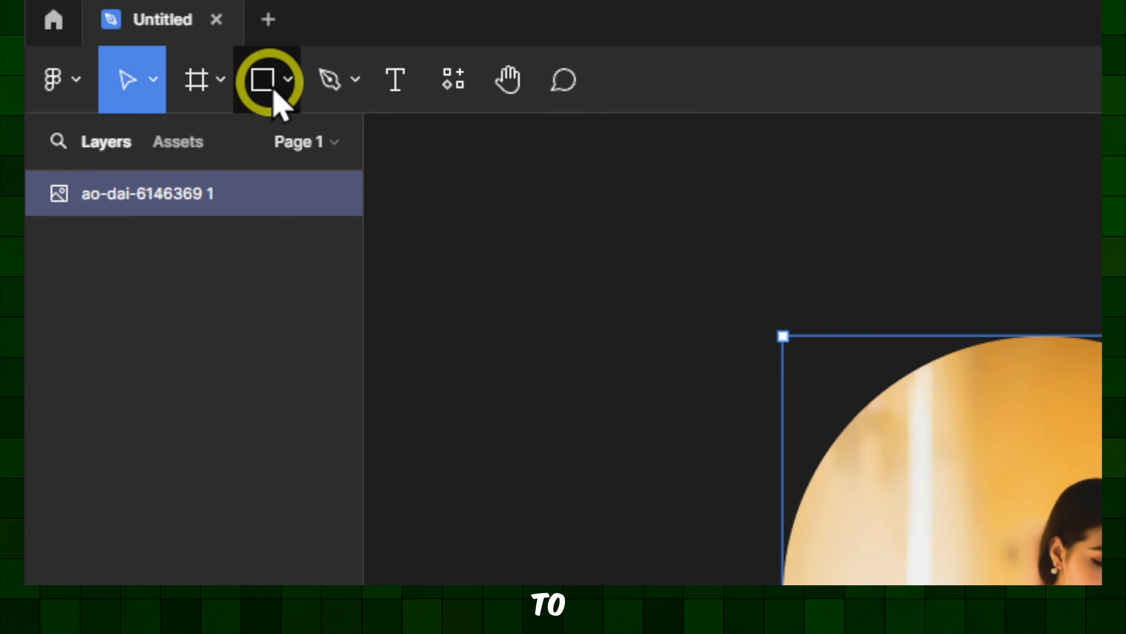
Draw a rectangle about 384 × 586, move it over the photo and enlarge it to about 400 × 597
left_click(123, 27)
left_click(284, 91)
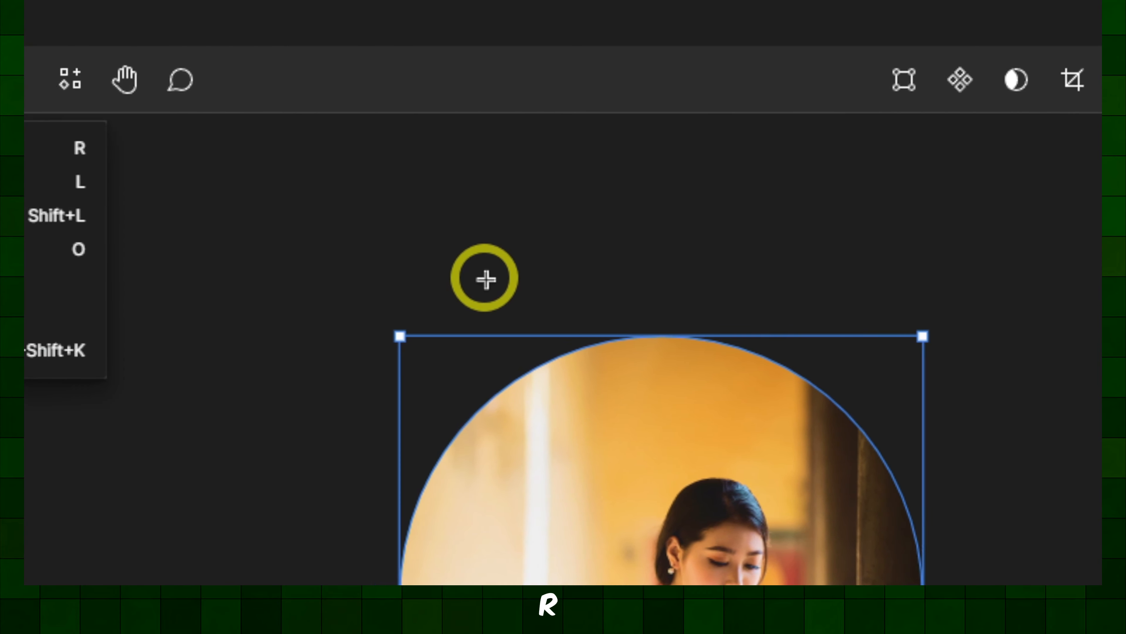
left_click(103, 91)
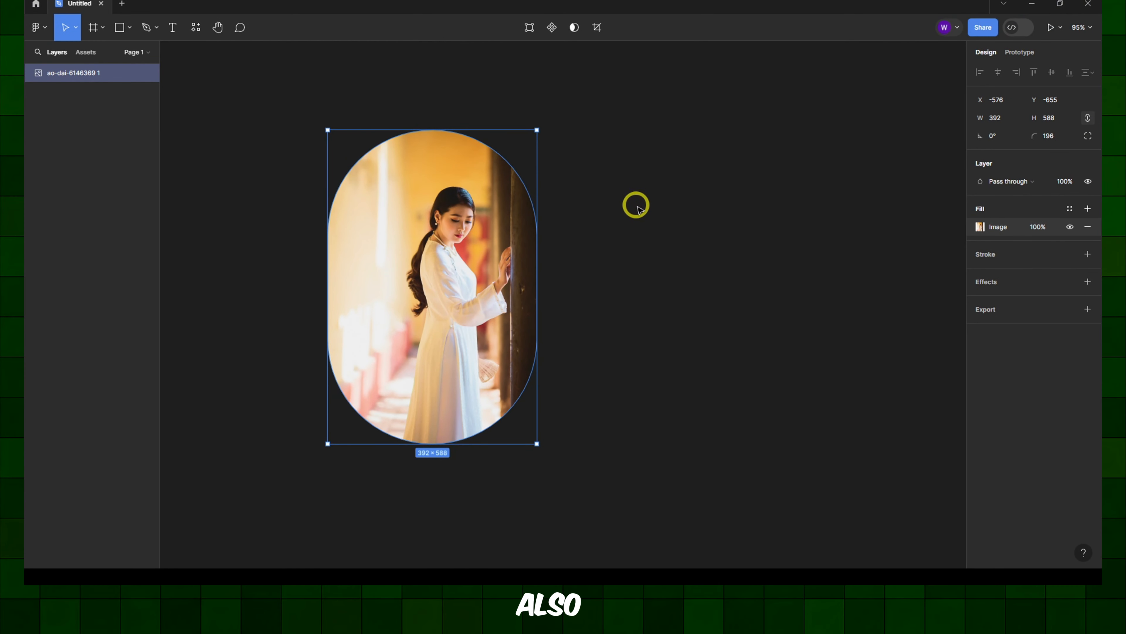
key("r")
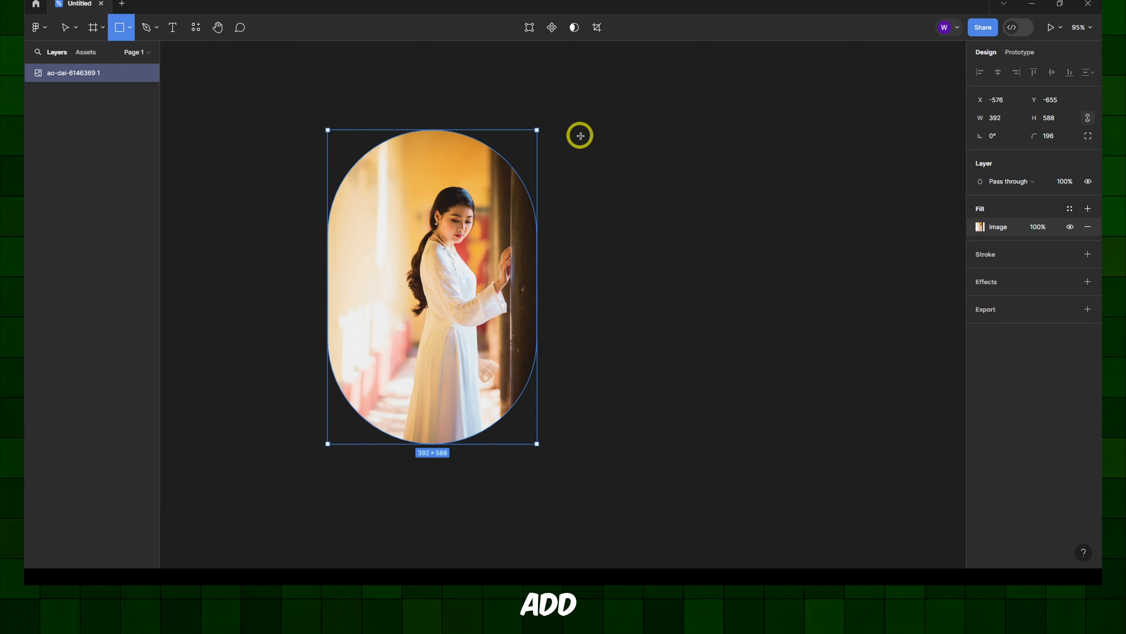
left_click_drag(579, 135, 785, 447)
left_click_drag(744, 387, 474, 372)
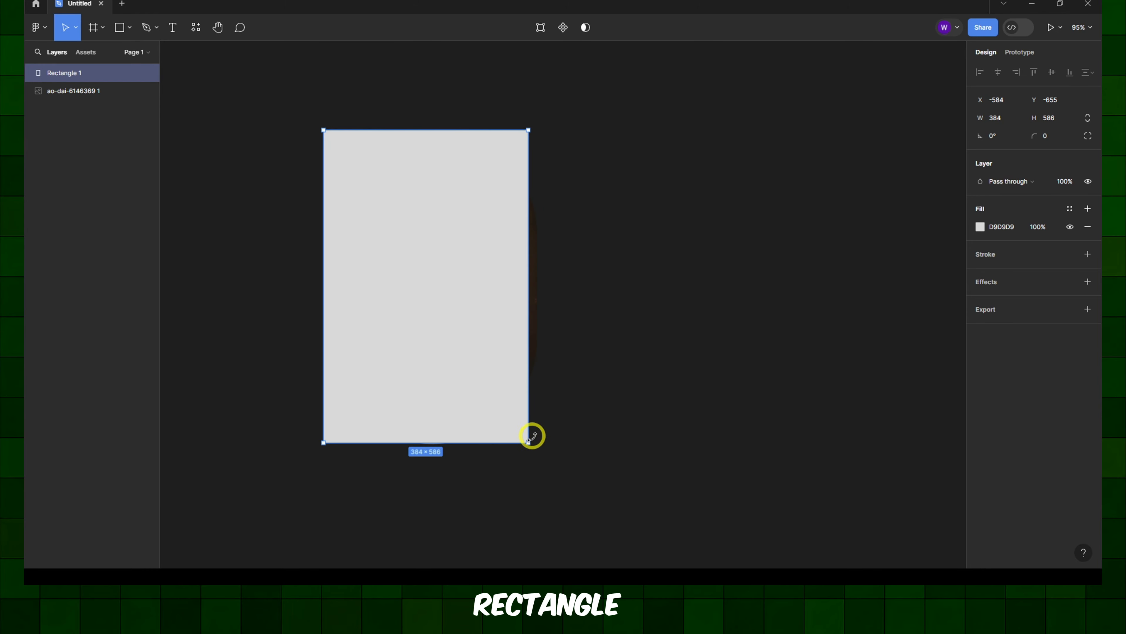
left_click_drag(527, 442, 538, 448)
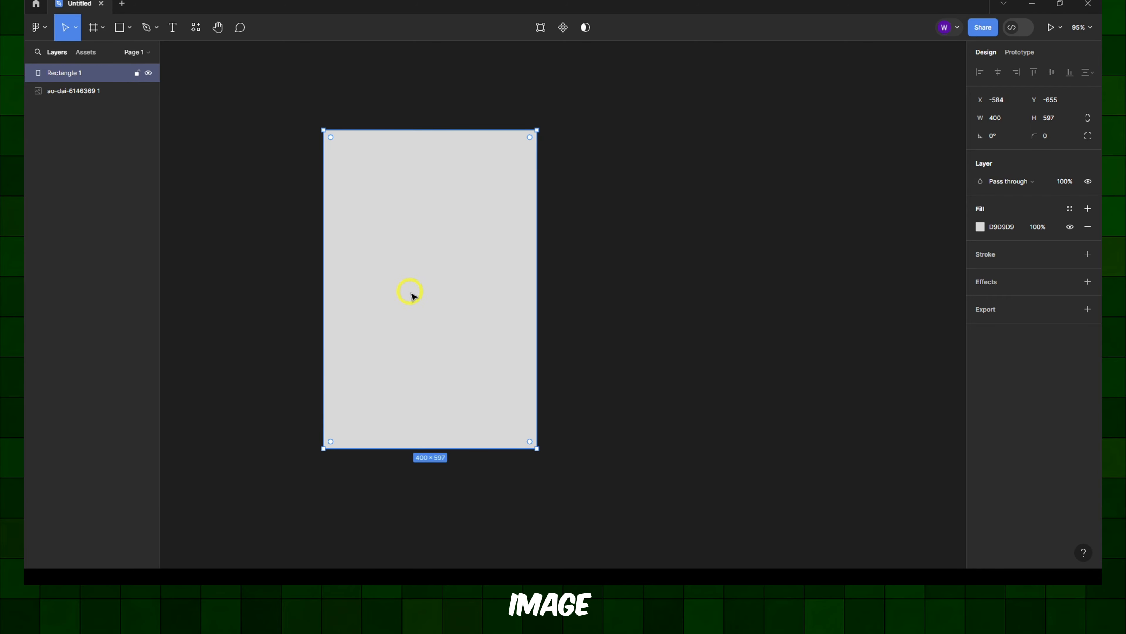
Round the overlay rectangle's corners to a radius of 200
left_click_drag(333, 144, 512, 305)
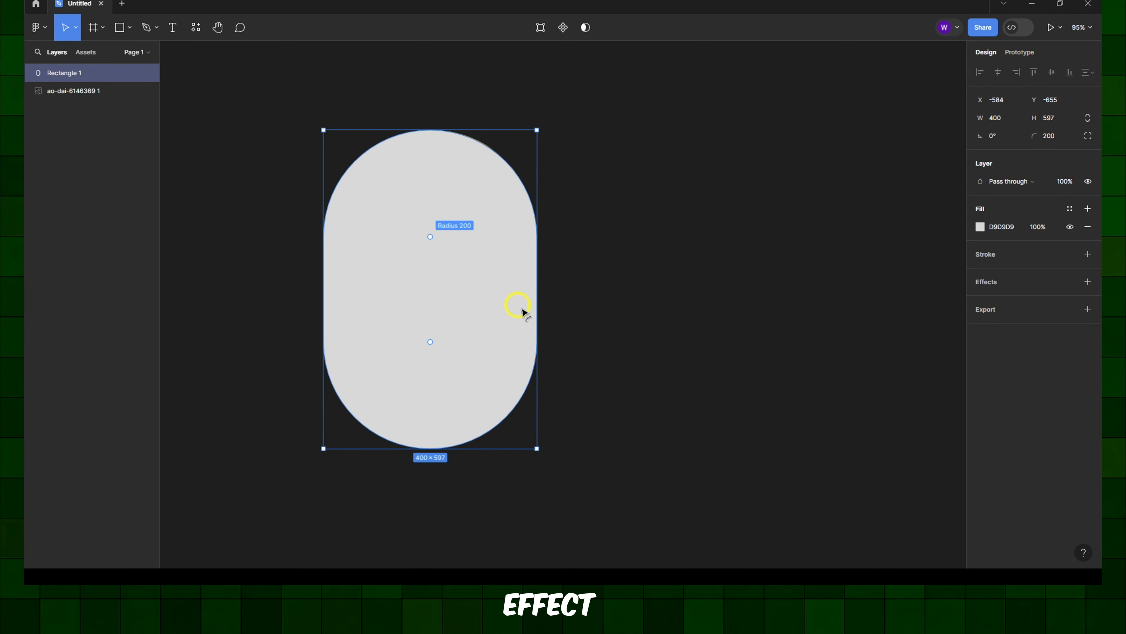
mouse_move(454, 269)
left_mouse_down()
mouse_move(465, 290)
mouse_move(456, 270)
left_mouse_up()
right_click(457, 239)
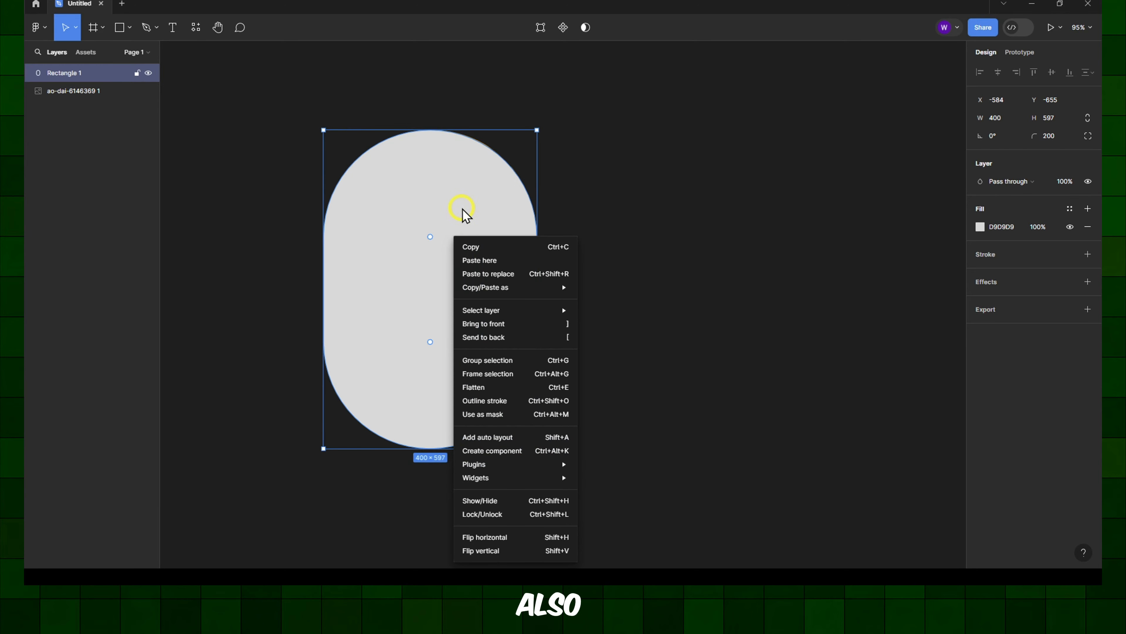
left_click(462, 209)
Hide and show the overlay rectangle's solid fill repeatedly, leaving it visible
left_click(980, 227)
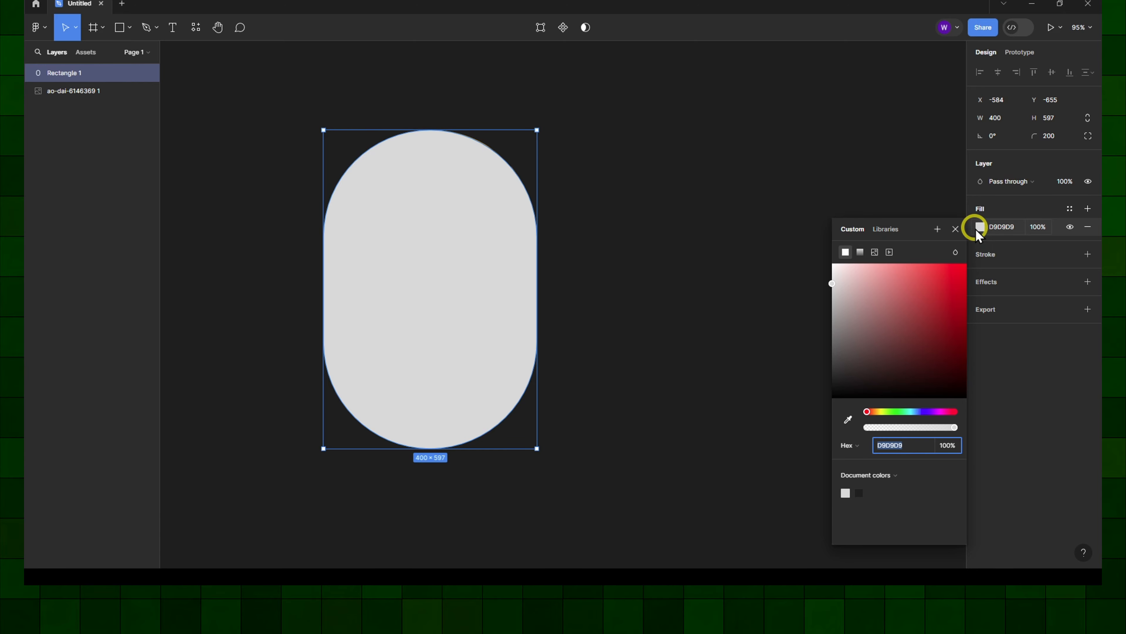
left_click(1070, 226)
left_click(1070, 226)
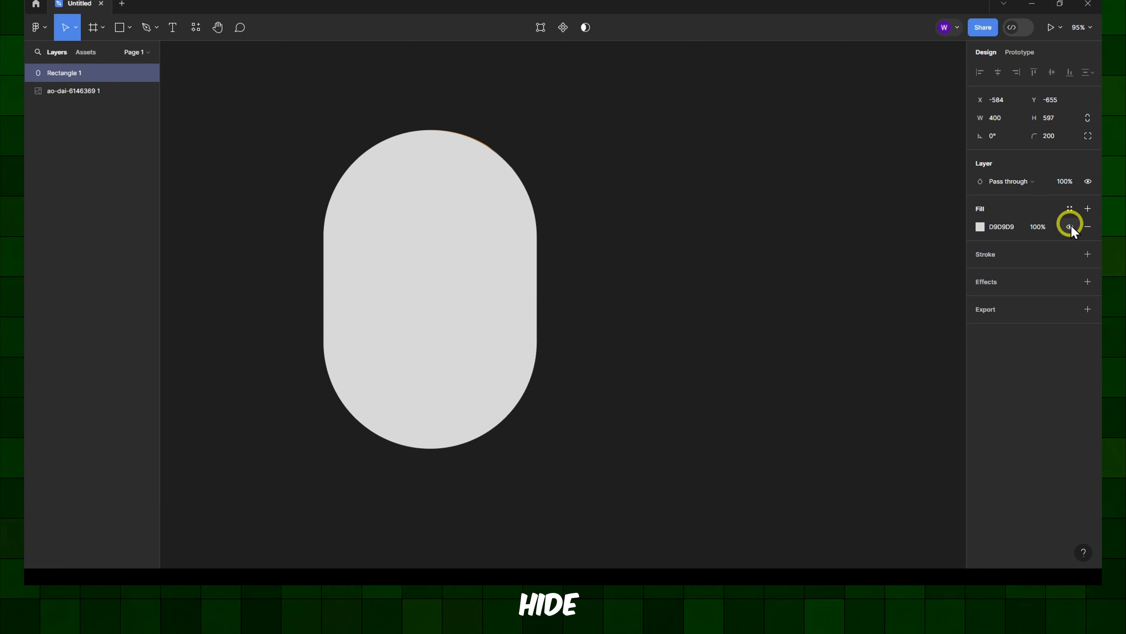
left_click(1070, 227)
left_click(1070, 226)
Give the overlay rectangle a linear gradient fill with a 1E1E1E start stop at 100% opacity and a near-vertical direction
left_click(982, 227)
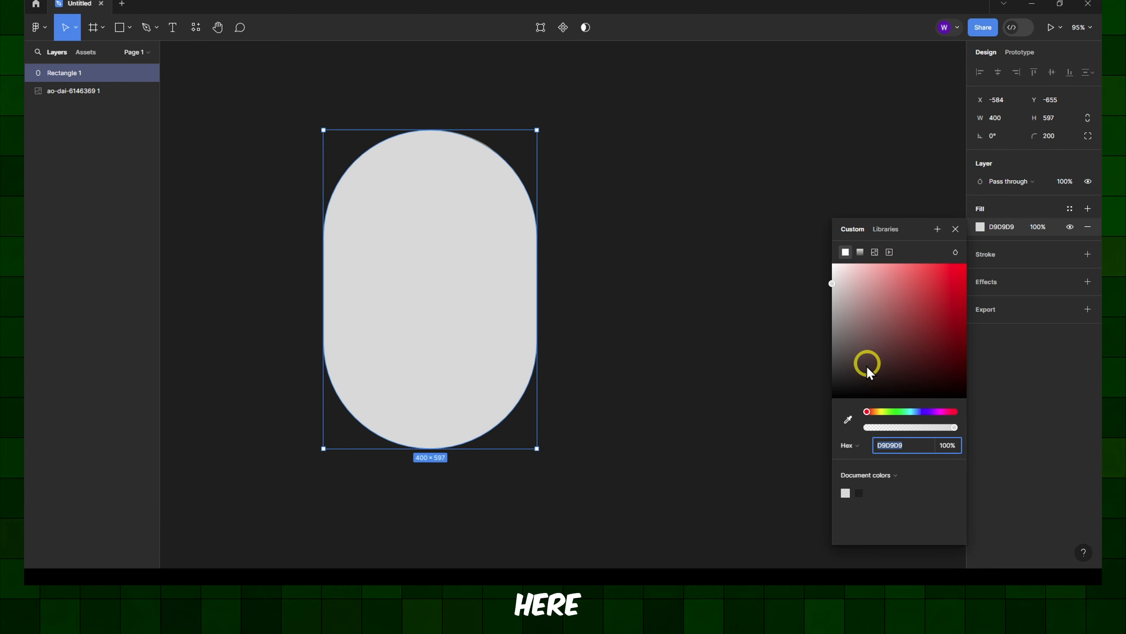
left_click(861, 251)
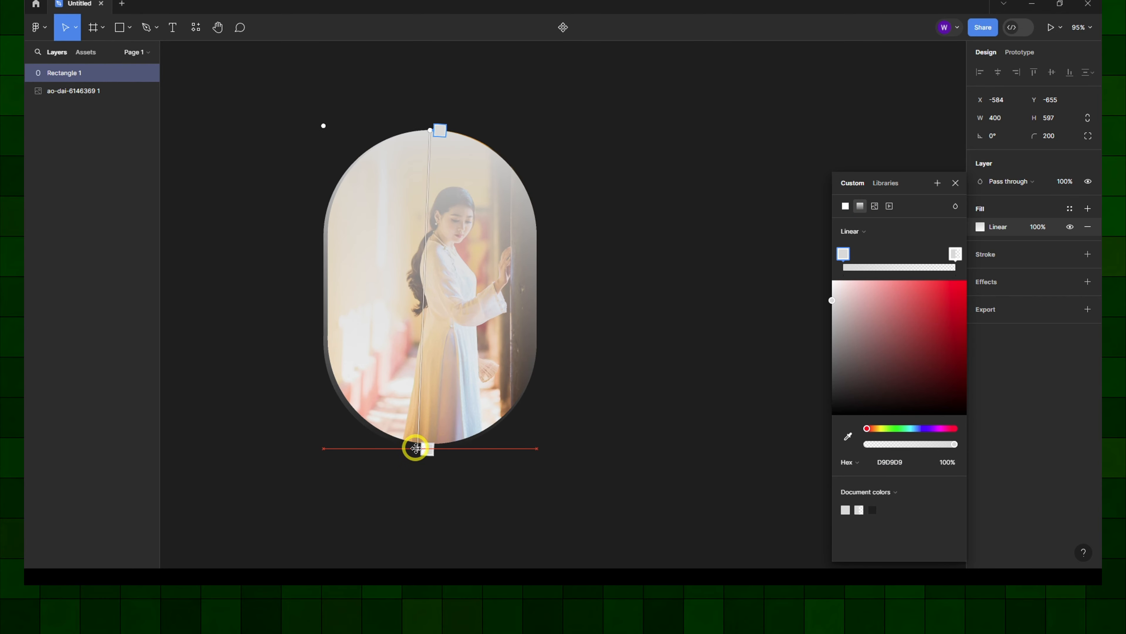
left_click_drag(415, 448, 436, 448)
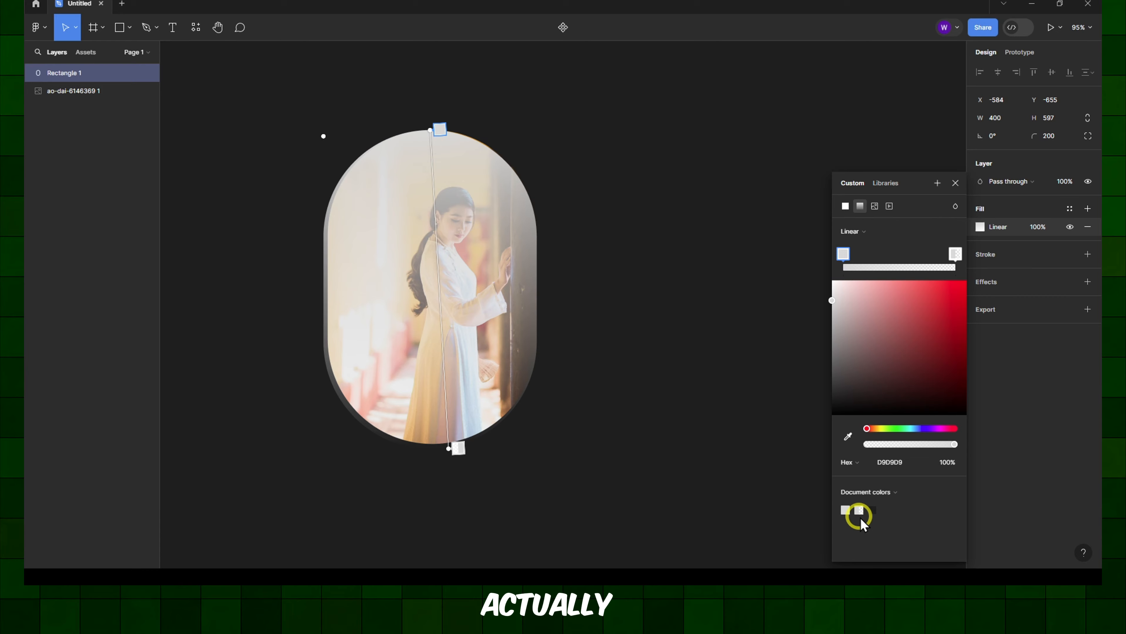
left_click(873, 510)
left_click_drag(431, 129, 444, 126)
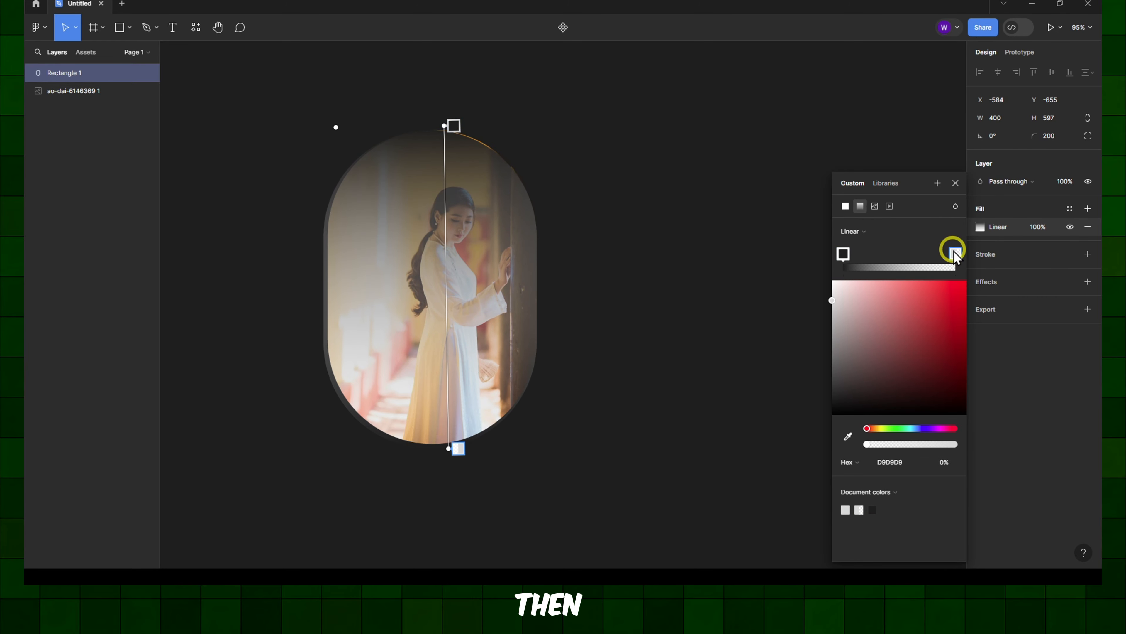
left_click_drag(451, 449, 429, 451)
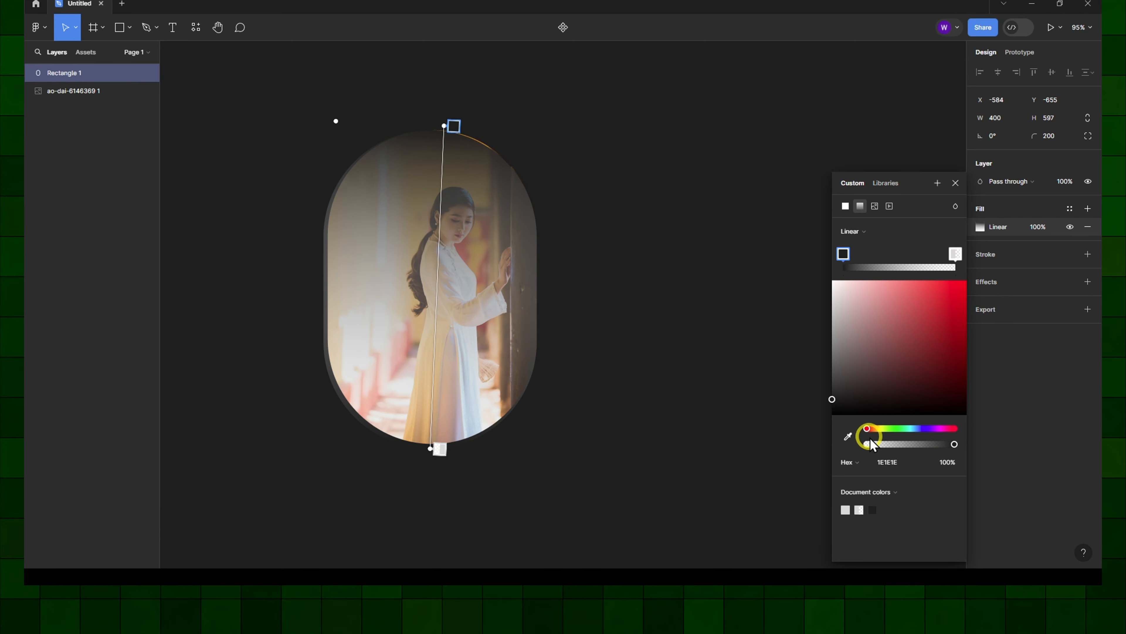
left_click_drag(871, 444, 983, 454)
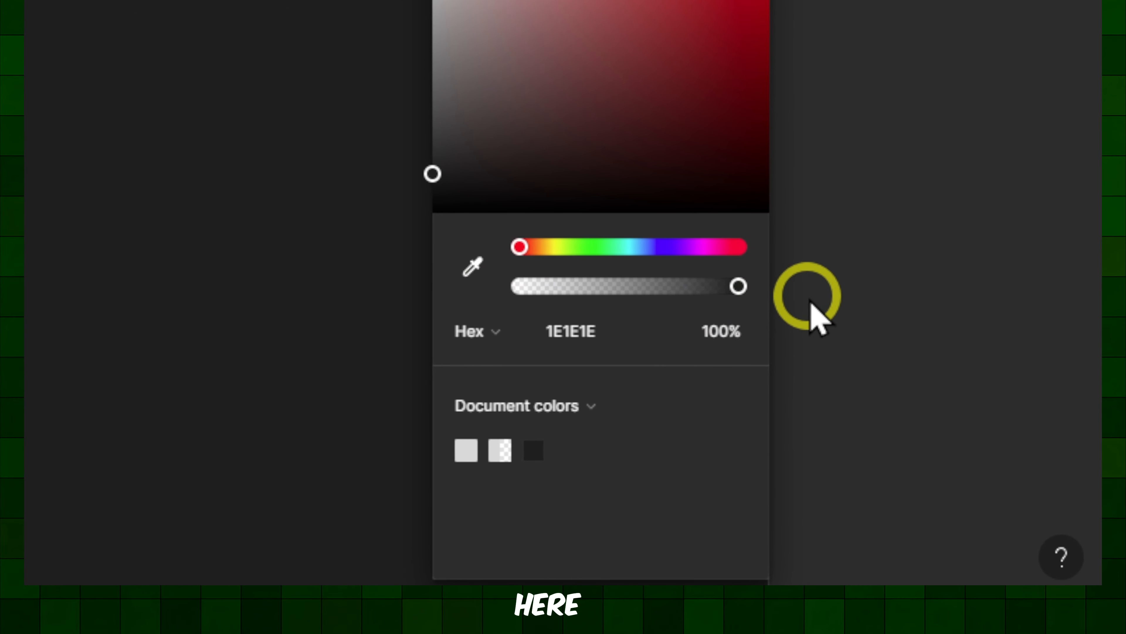
mouse_move(812, 306)
left_mouse_down()
mouse_move(553, 314)
mouse_move(804, 315)
left_mouse_up()
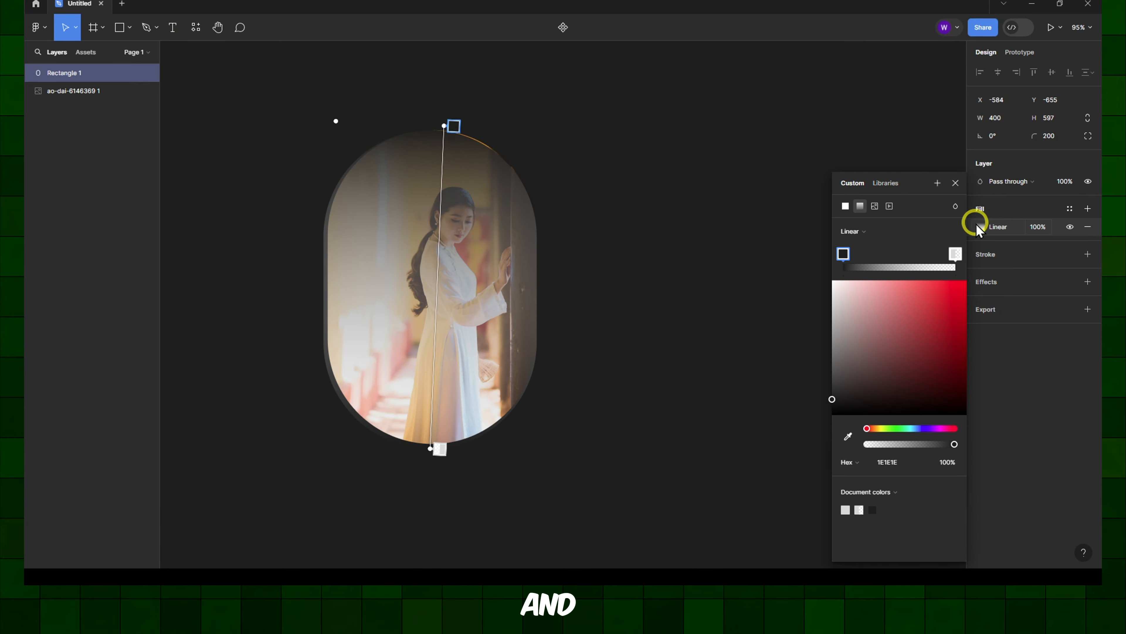
left_click(979, 227)
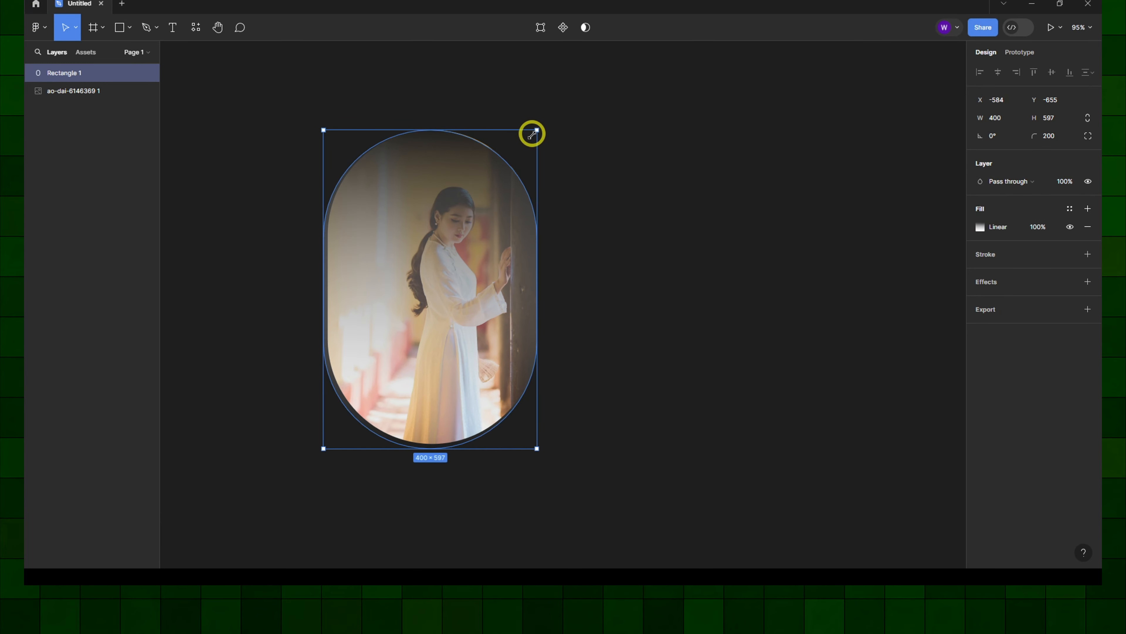
Resize the gradient overlay to 392 × 588 so it lines up with the photo beneath
left_click_drag(535, 126, 538, 131)
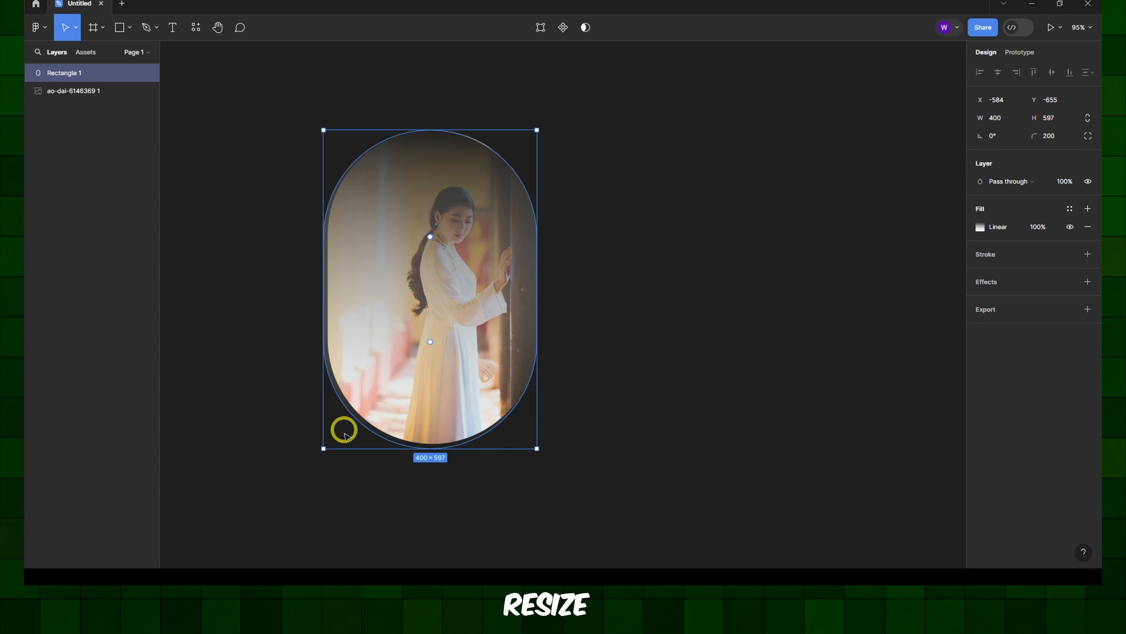
mouse_move(325, 449)
left_mouse_down()
mouse_move(337, 438)
mouse_move(329, 443)
left_mouse_up()
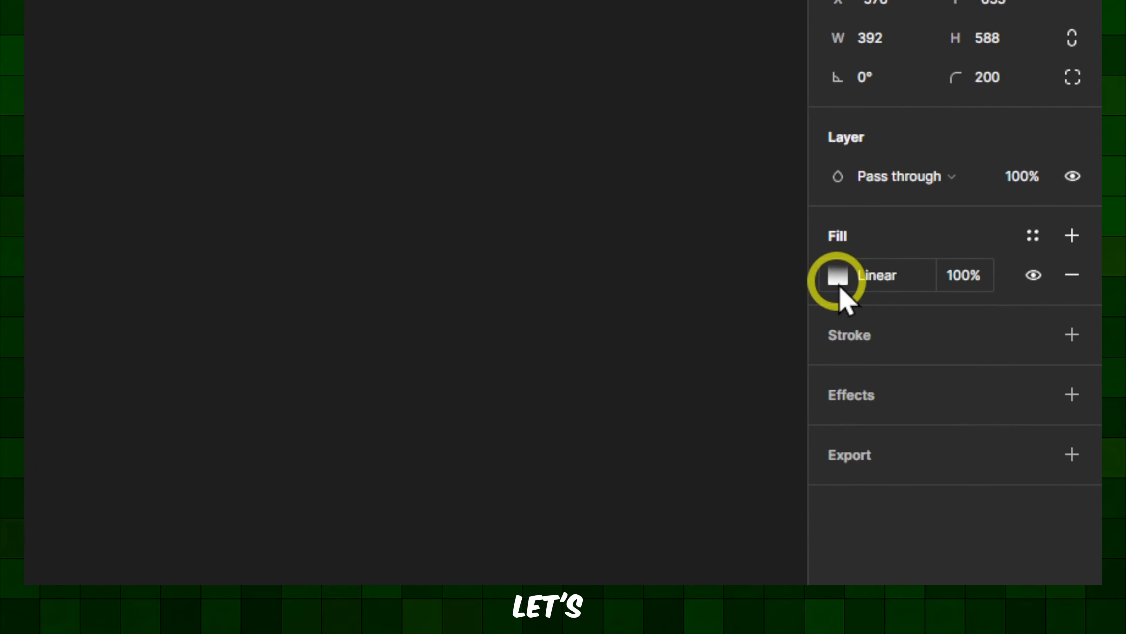
Reverse the overlay's linear gradient so the 1E1E1E stop is at the photo's bottom and the transparent stop at its top
left_click(981, 229)
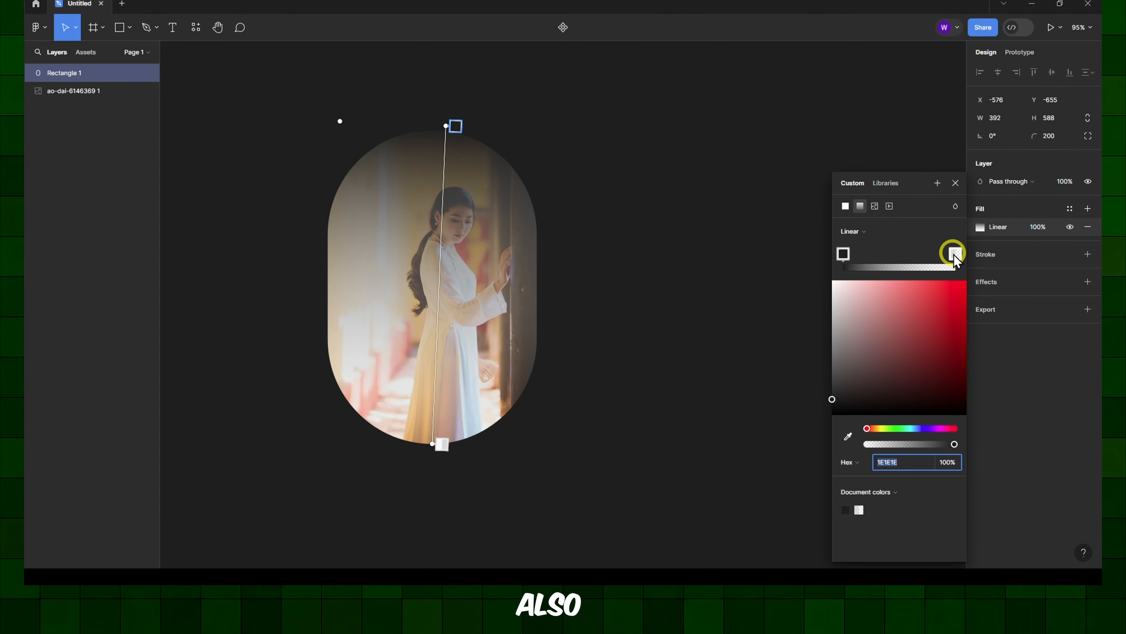
mouse_move(954, 254)
left_mouse_down()
mouse_move(829, 252)
mouse_move(951, 260)
left_mouse_up()
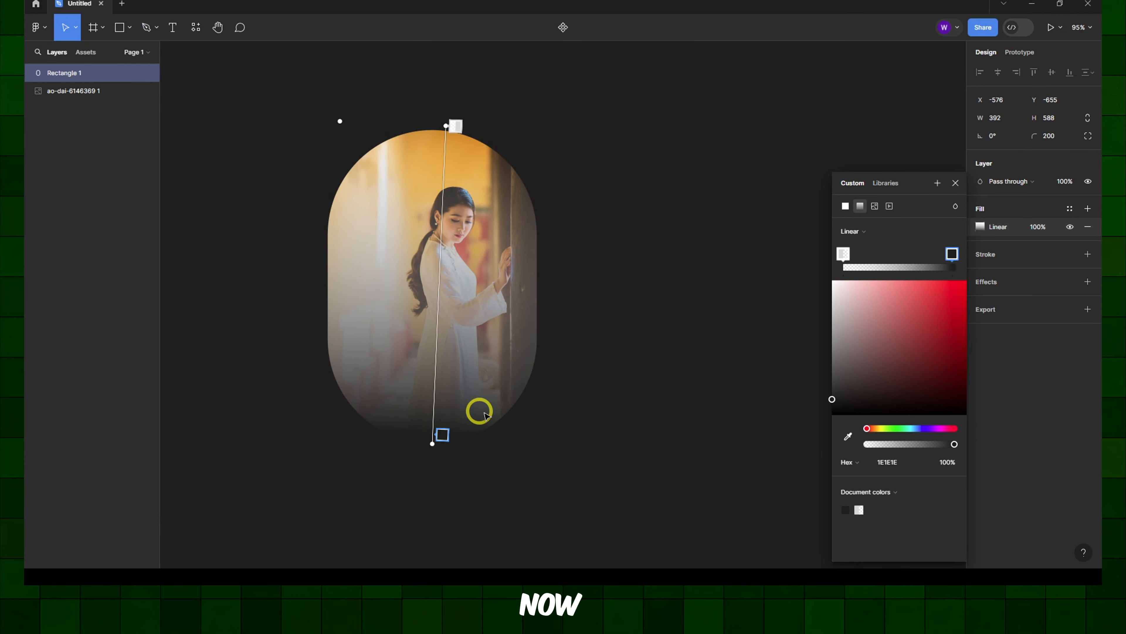
right_click(462, 261)
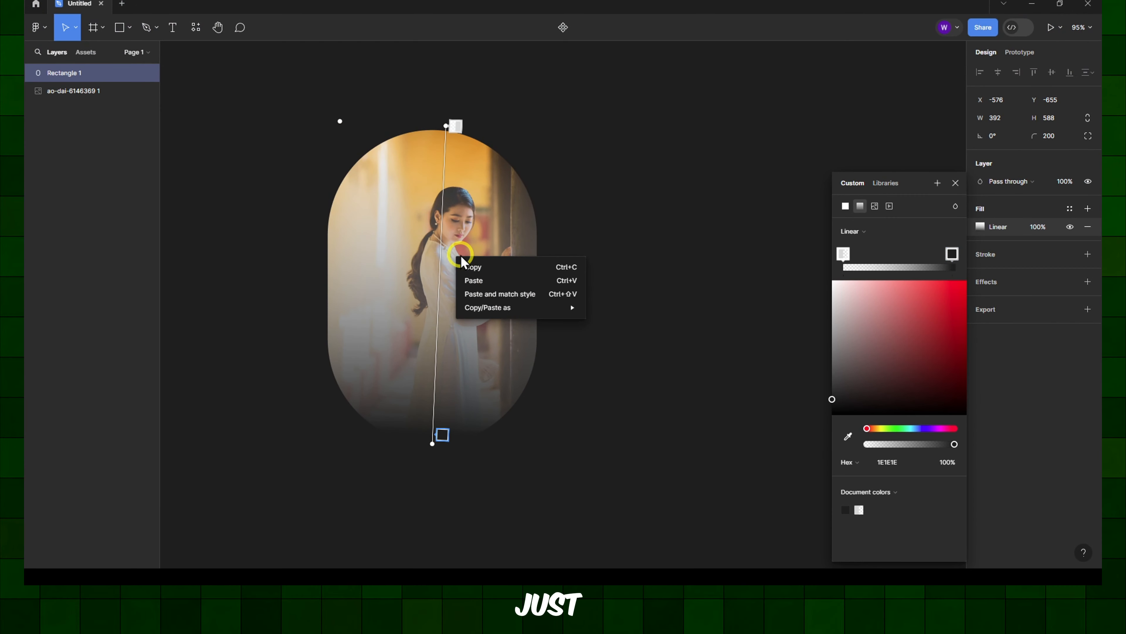
left_click(406, 111)
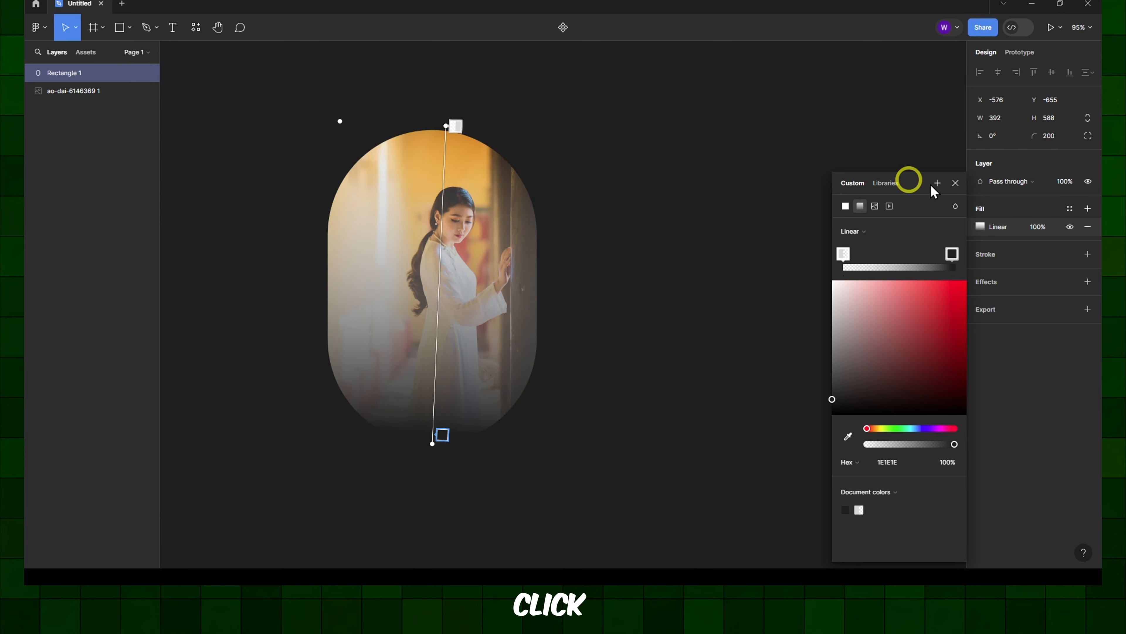
left_click(981, 227)
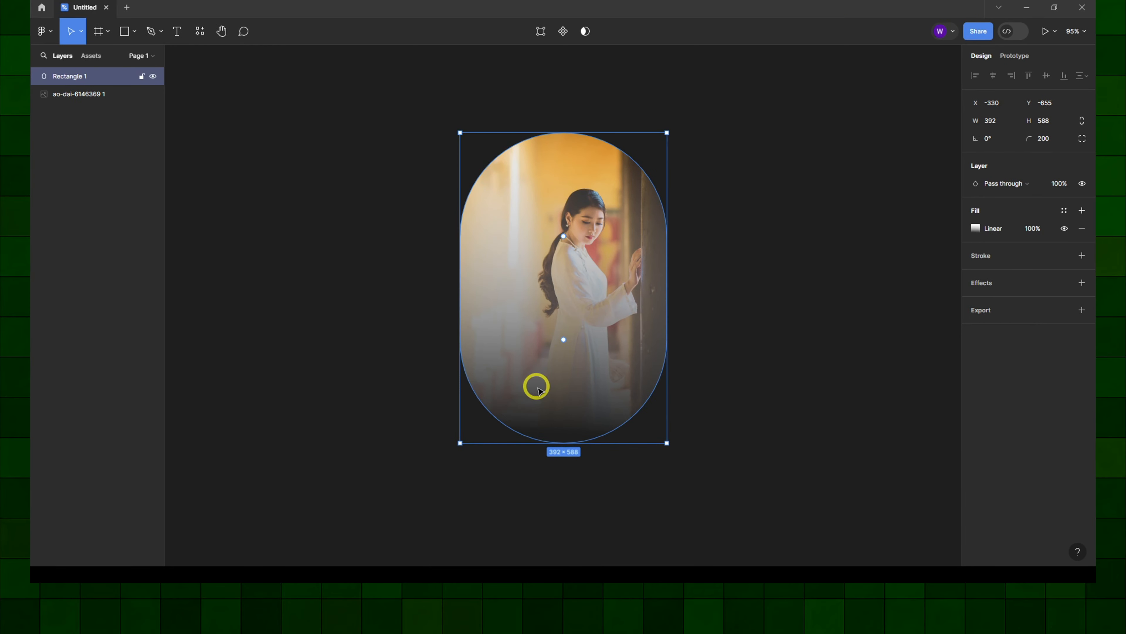
Move the gradient overlay partly off the photo's right side and back into line with the photo
right_click(520, 246)
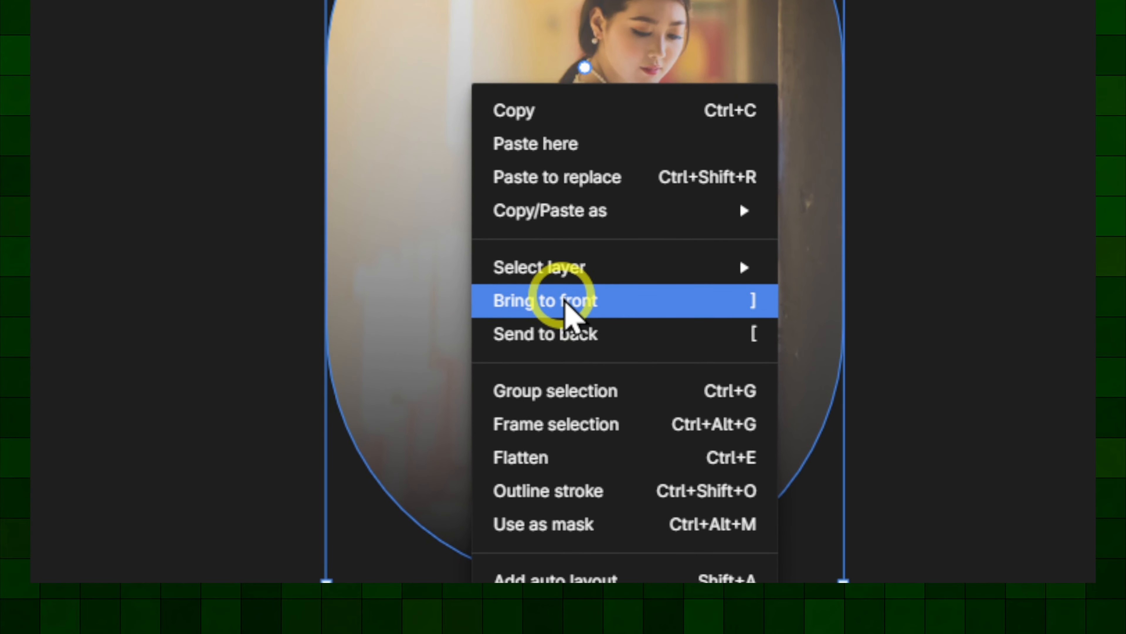
mouse_move(550, 316)
left_click(755, 123)
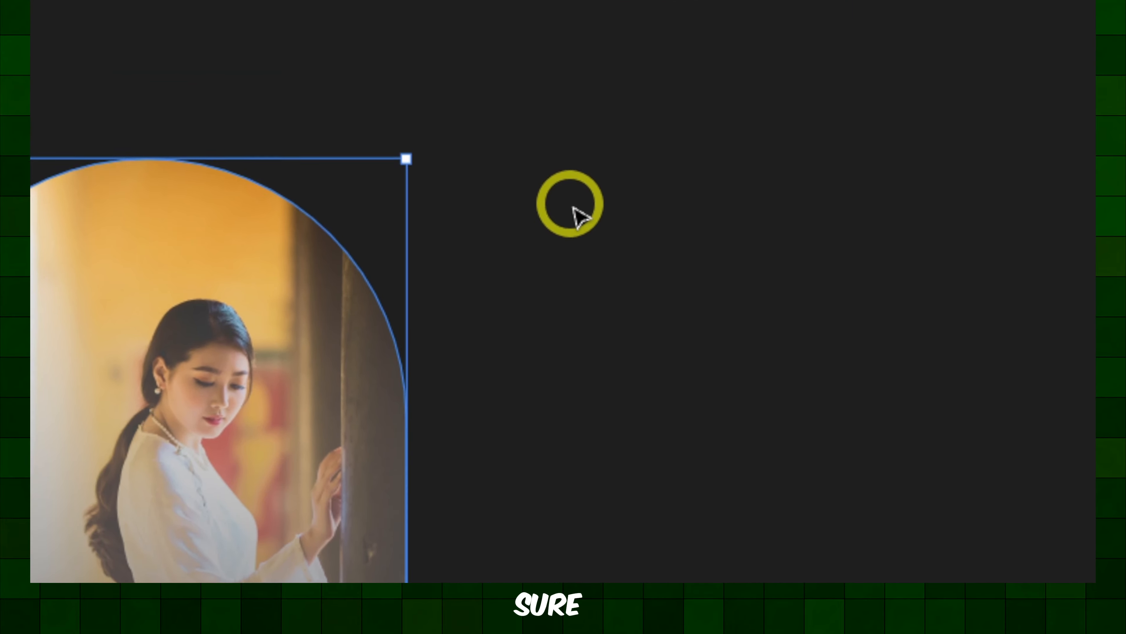
left_click_drag(712, 42, 359, 465)
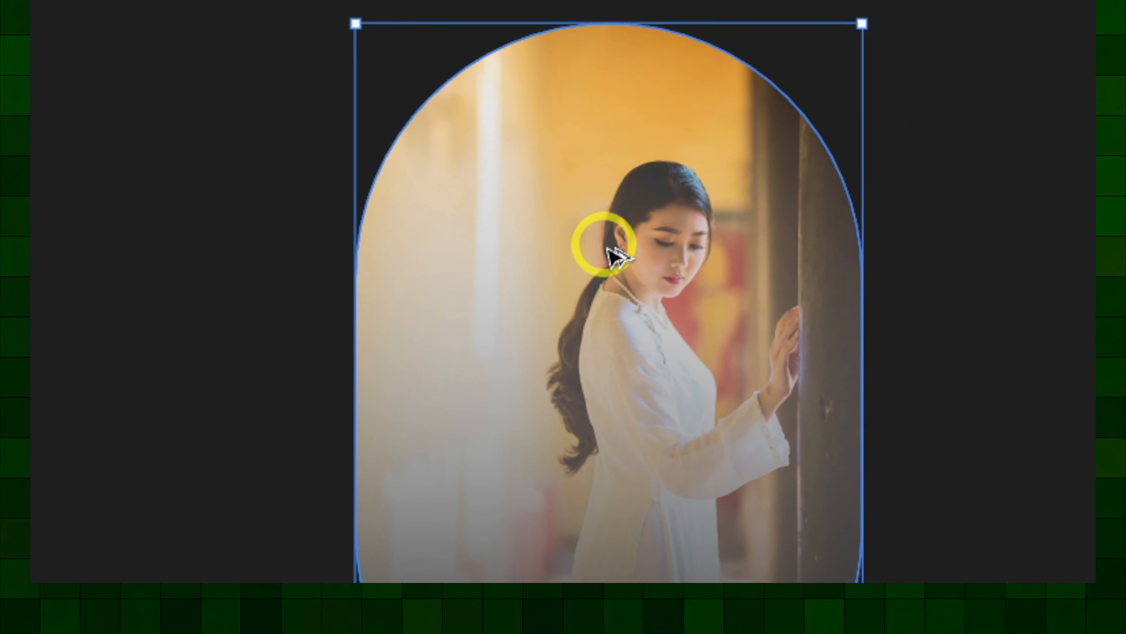
left_click(632, 222)
key("Escape")
left_click_drag(633, 230, 730, 230)
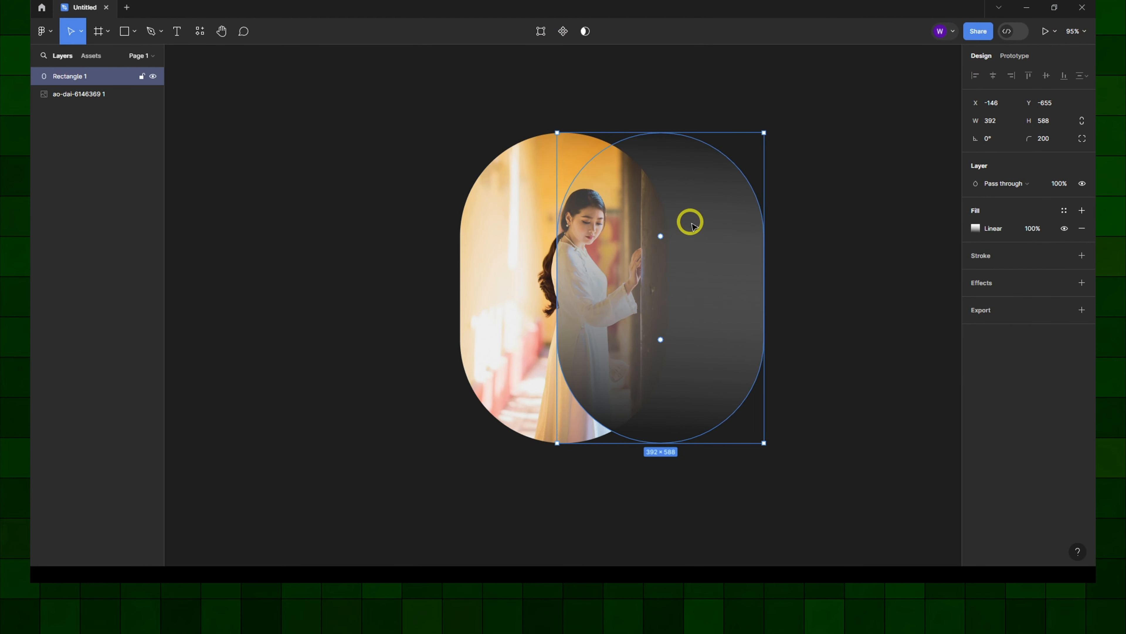
left_click_drag(696, 217, 605, 217)
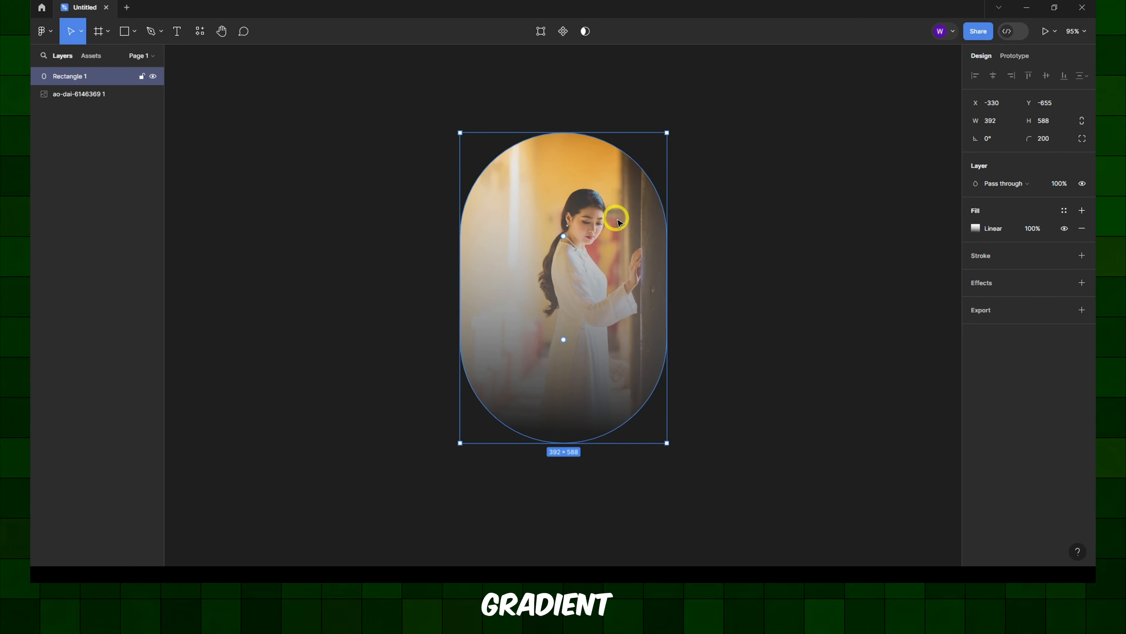
Select the gradient rectangle and the photo together in several ways, clearing the selection after each
left_click_drag(738, 95, 382, 458)
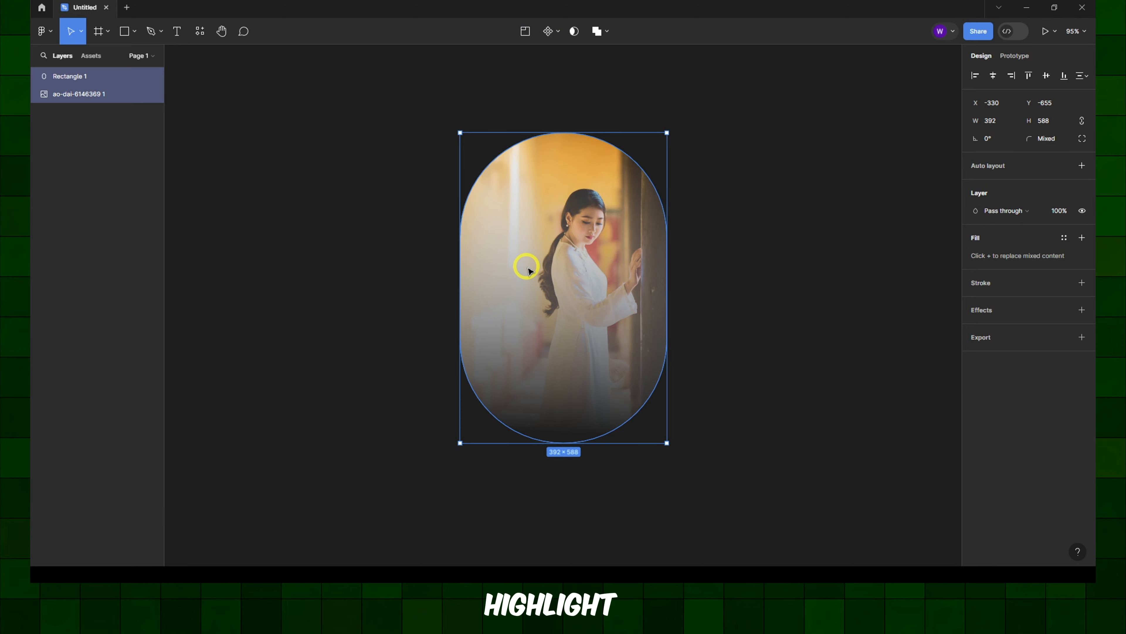
left_click(808, 248)
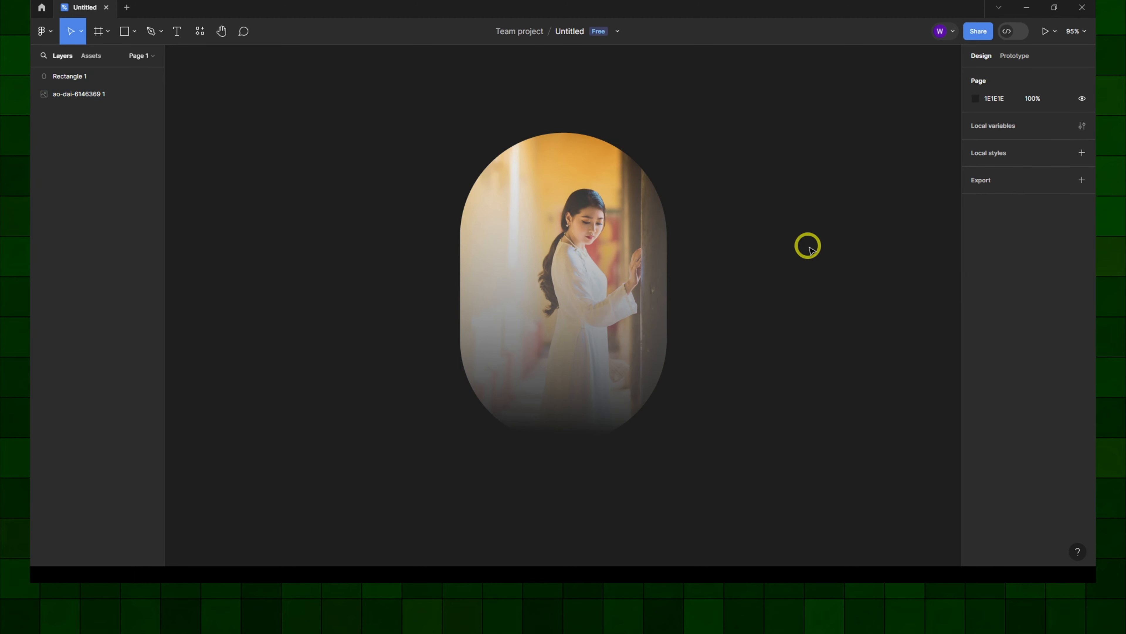
key("ctrl+a")
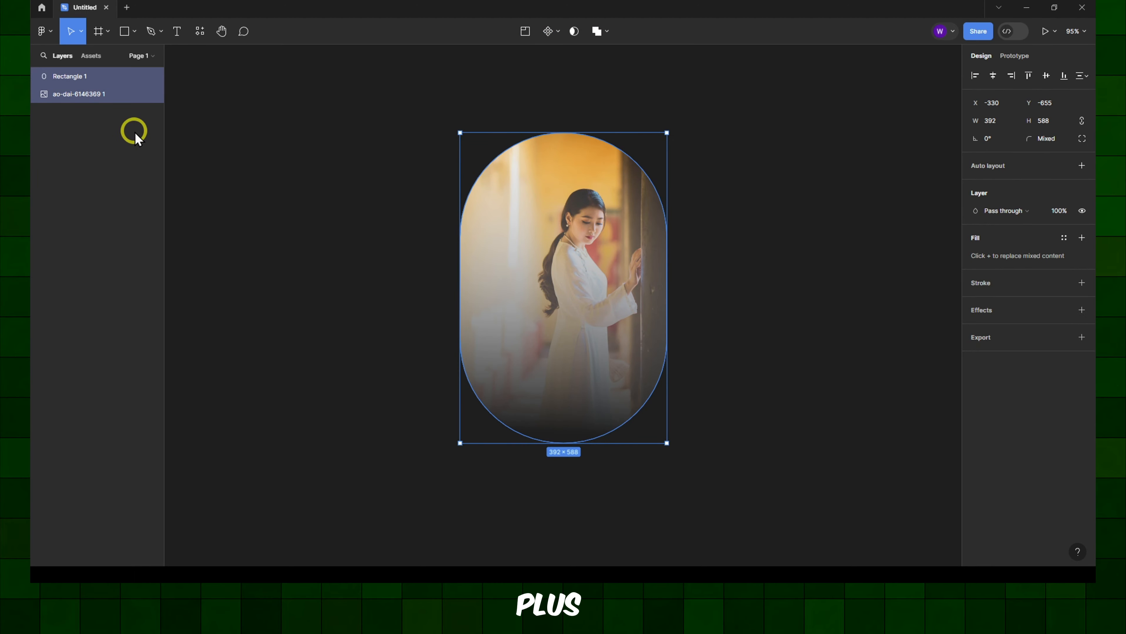
left_click(101, 137)
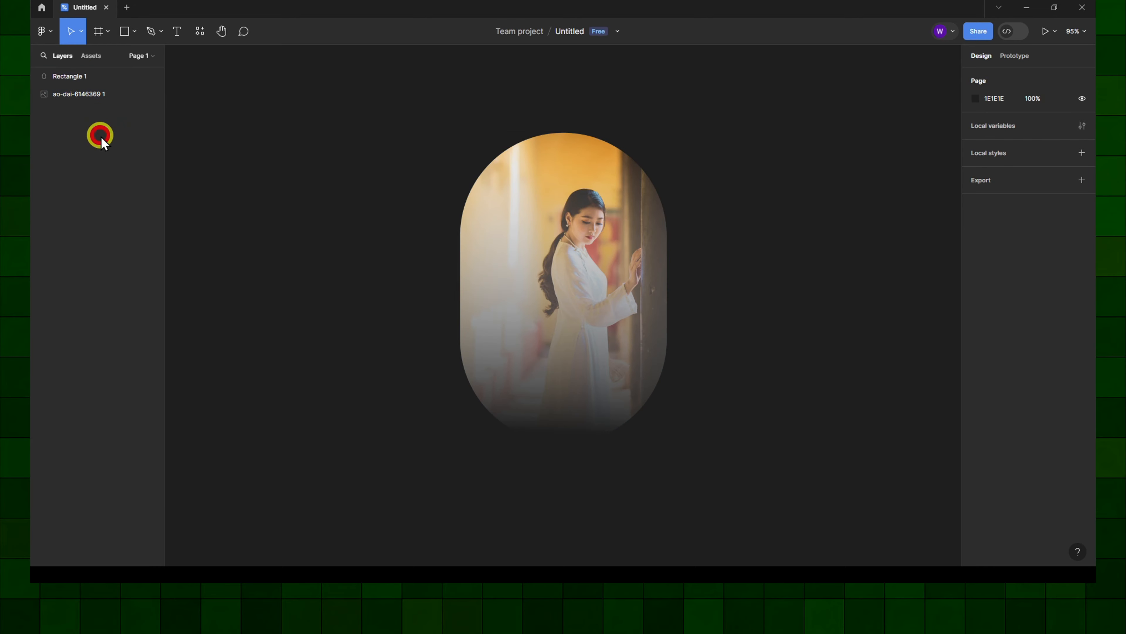
left_click(89, 73)
left_click(96, 89, "shift")
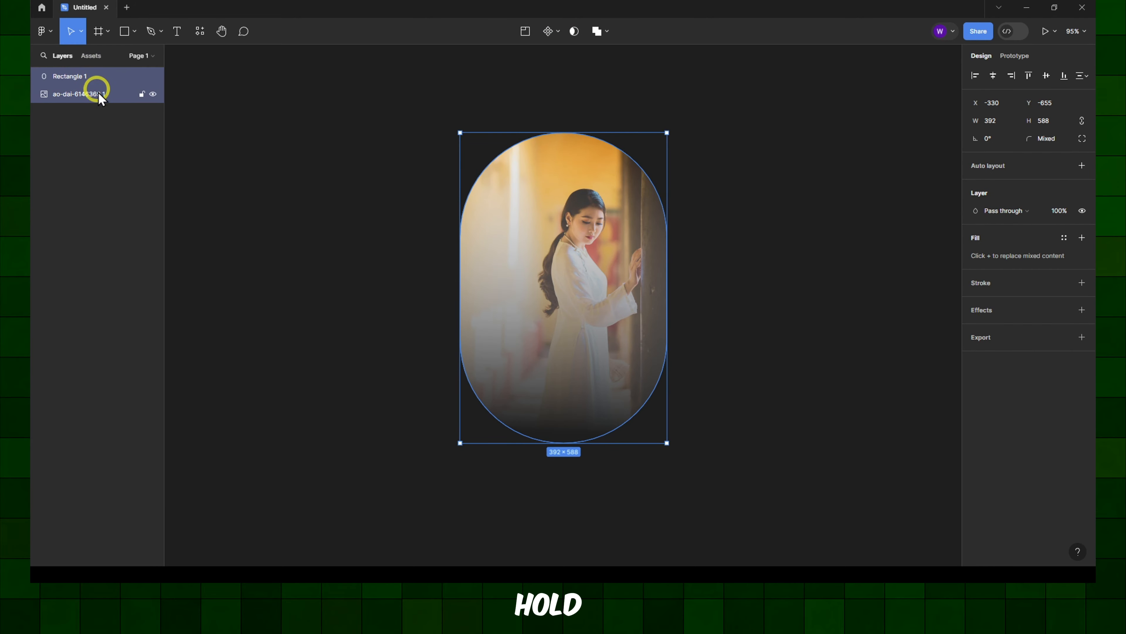
left_click(110, 117)
Shift the gradient overlay partly off the photo's left side, select the photo, and place the overlay exactly over it again
left_click_drag(529, 181, 409, 184)
left_click(642, 200)
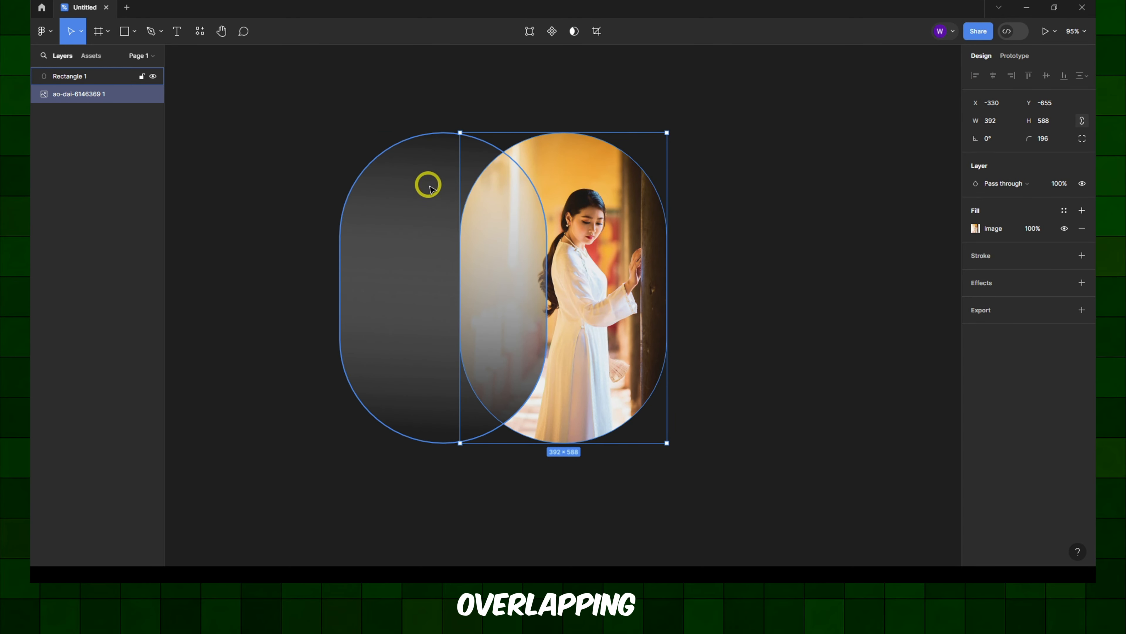
left_click(406, 187)
key("Escape")
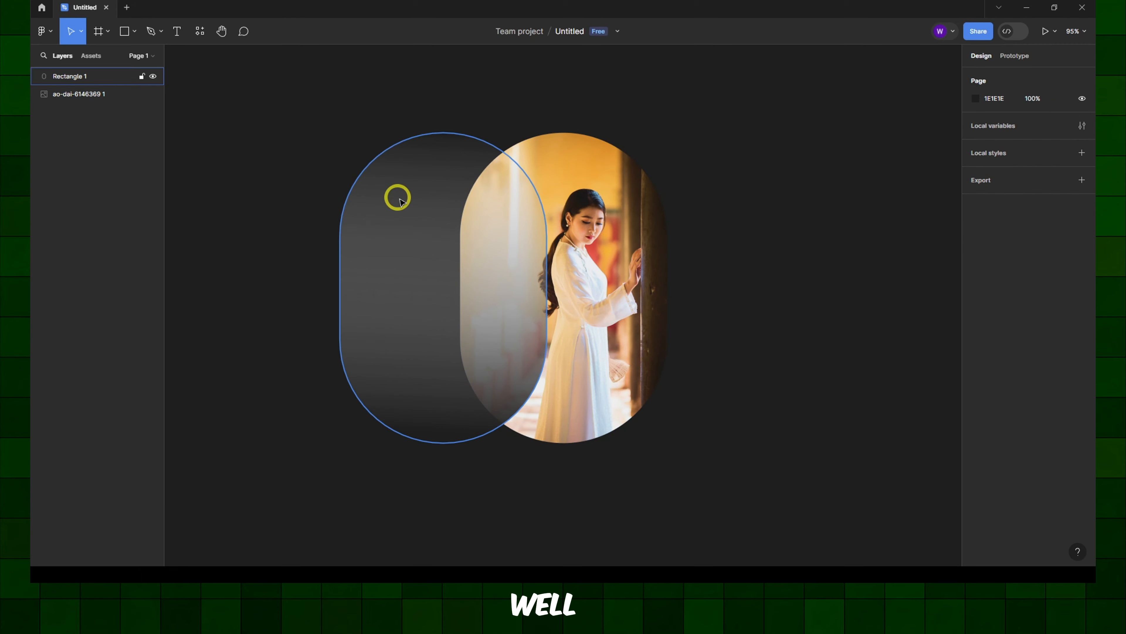
left_click_drag(397, 197, 521, 238)
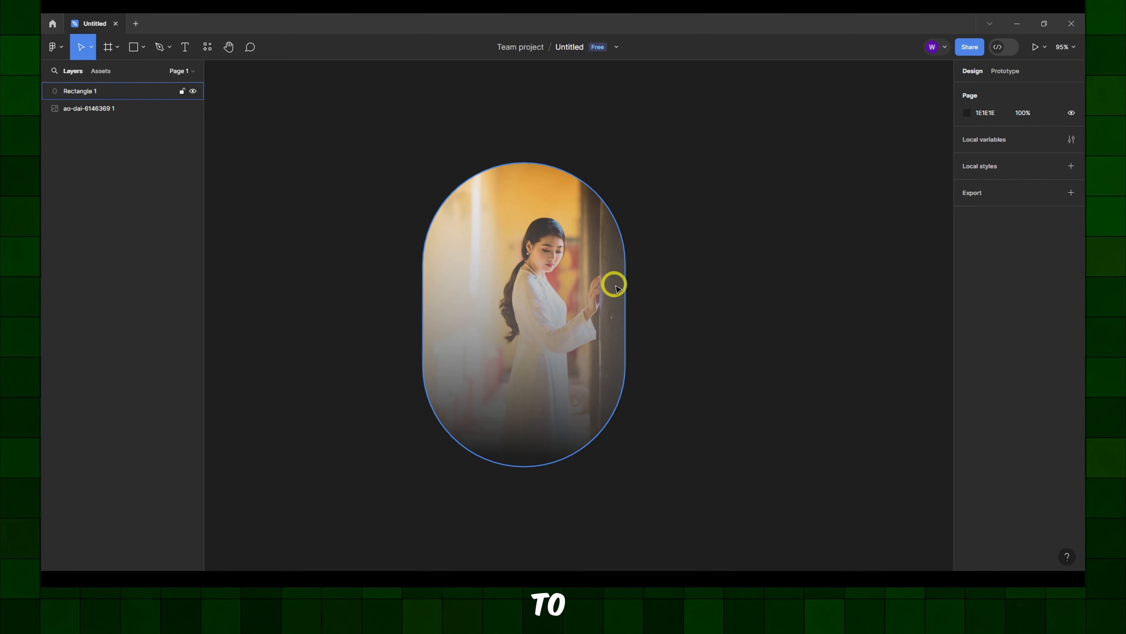
Send the gradient rectangle Rectangle 1 to the back, behind the photo layer
left_click(86, 94)
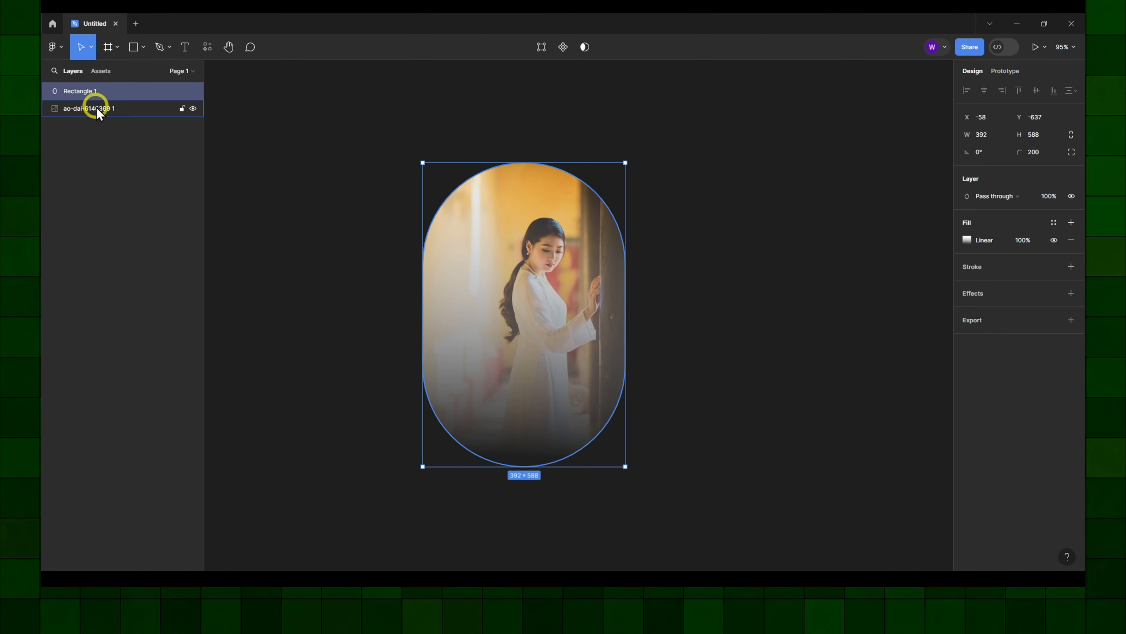
right_click(526, 261)
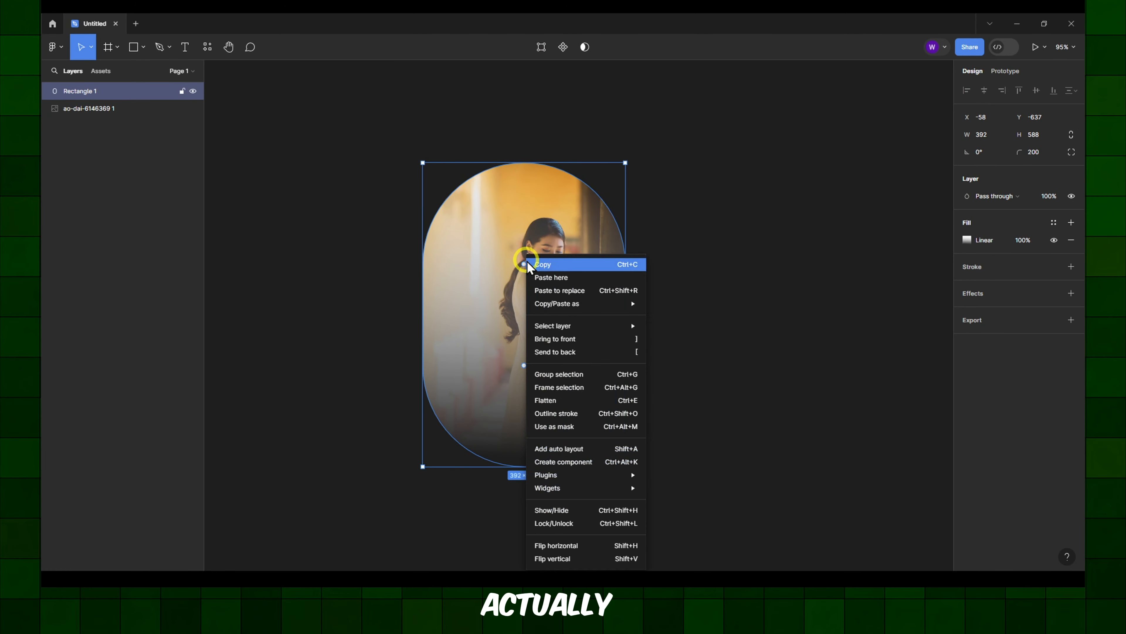
left_click(515, 232)
right_click(512, 235)
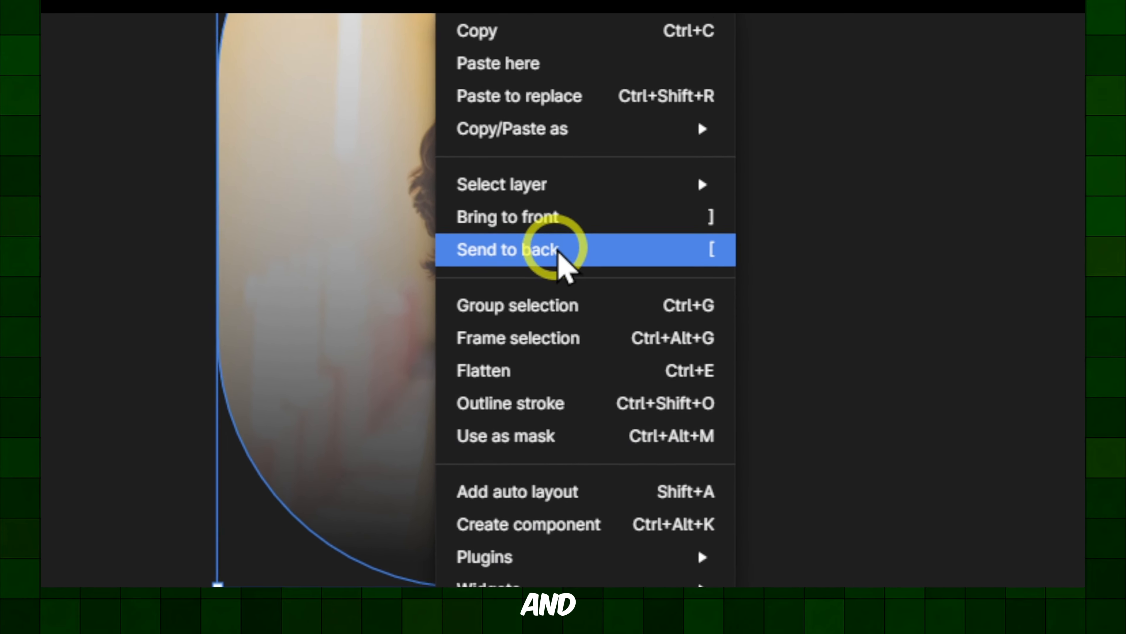
left_click(558, 249)
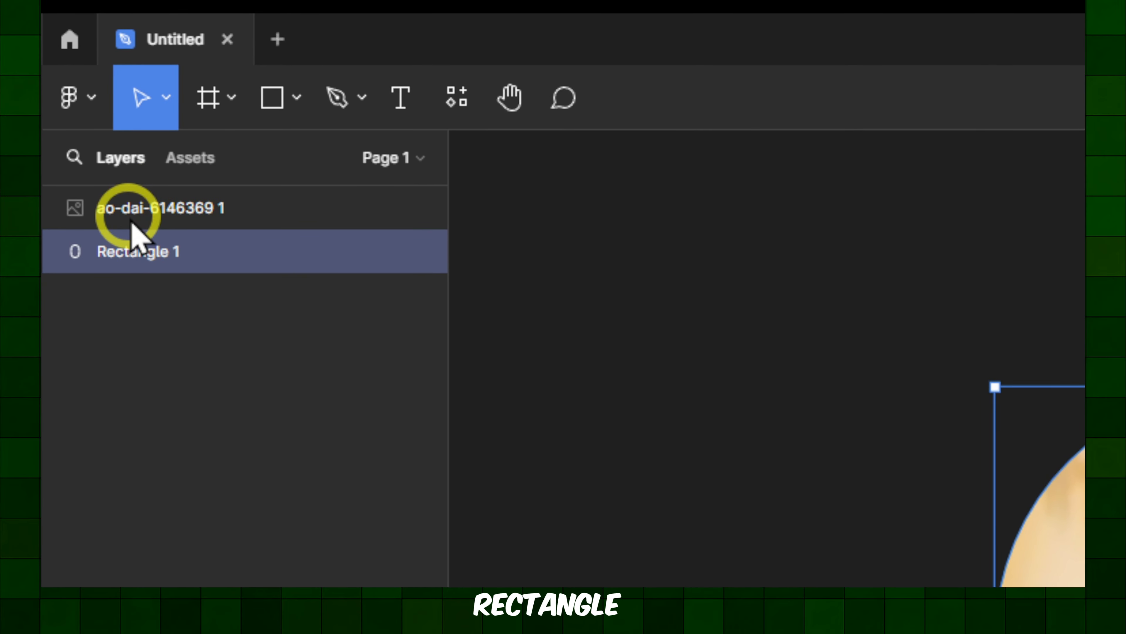
left_click(158, 218)
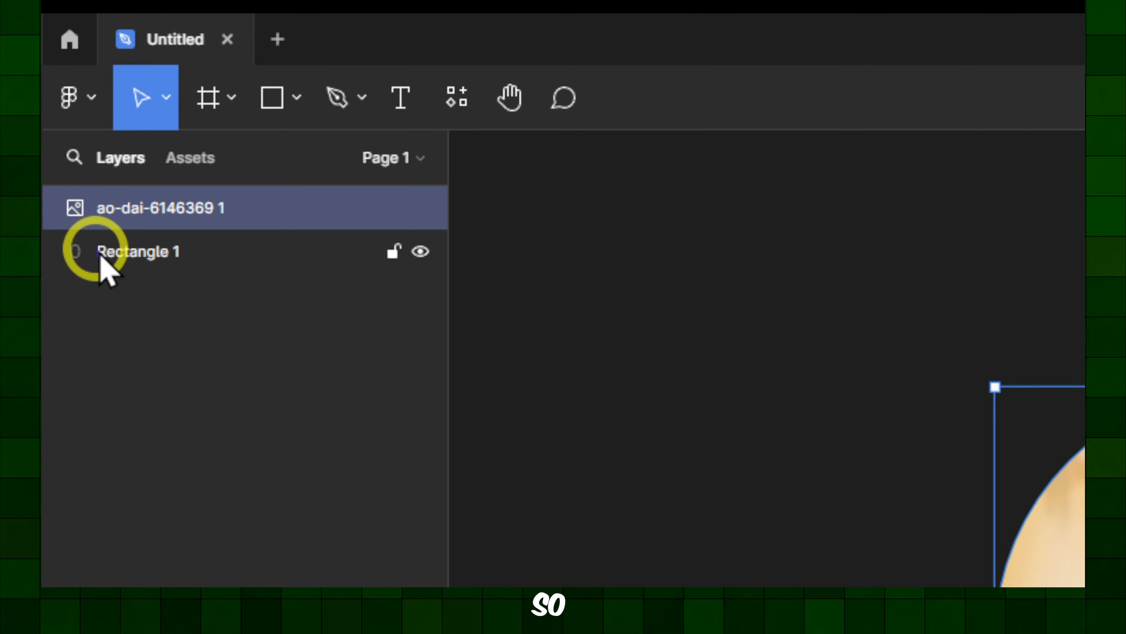
mouse_move(154, 218)
left_mouse_down()
mouse_move(53, 257)
mouse_move(155, 287)
mouse_move(209, 224)
mouse_move(127, 231)
left_mouse_up()
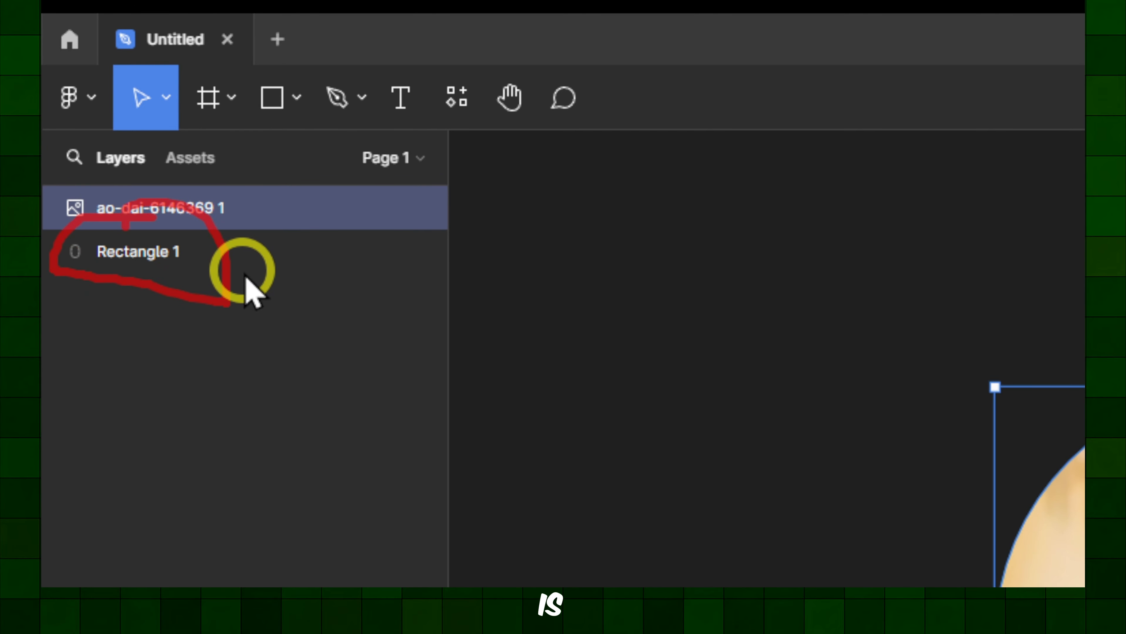
mouse_move(235, 267)
left_mouse_down()
mouse_move(264, 260)
mouse_move(273, 227)
mouse_move(255, 230)
mouse_move(252, 216)
mouse_move(300, 262)
left_mouse_up()
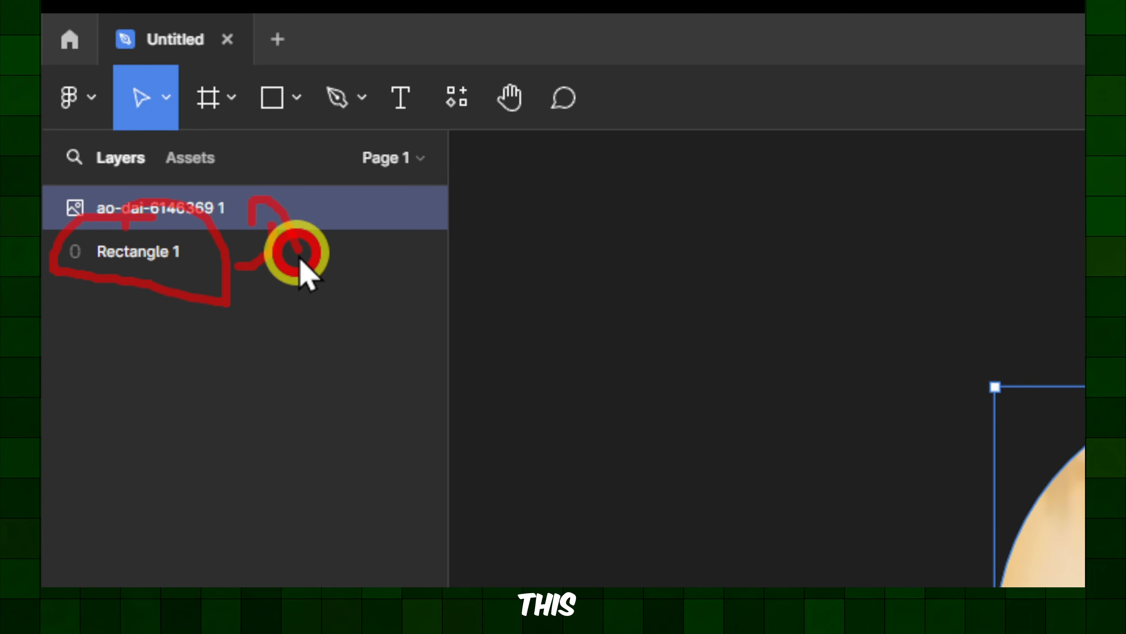
key("Escape")
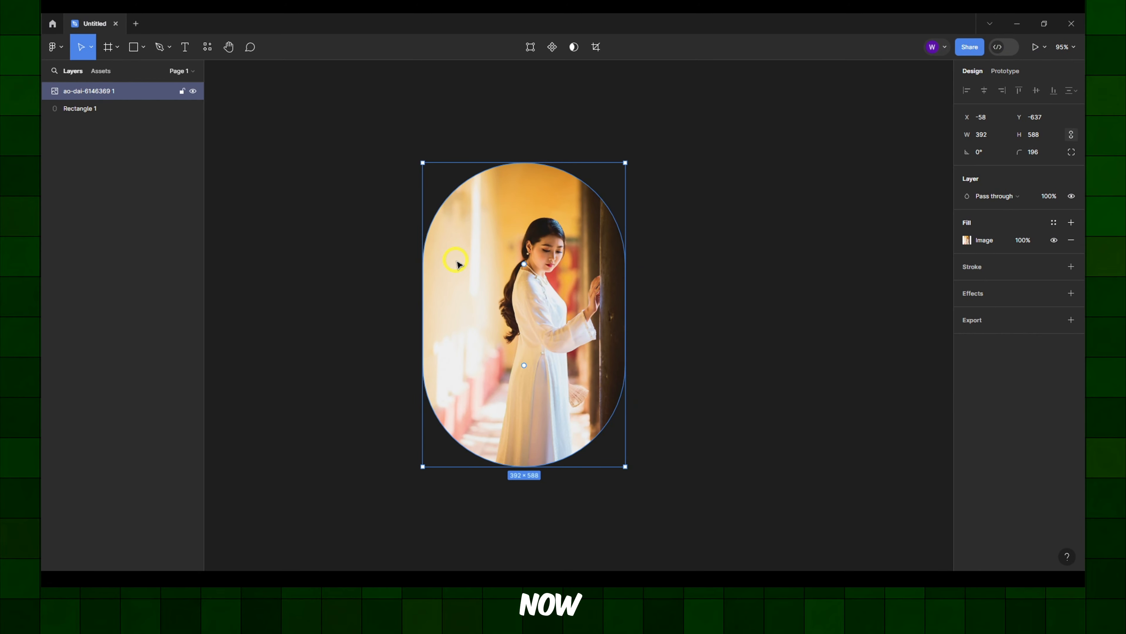
Select the photo and the gradient rectangle together and apply Use as mask
left_click_drag(361, 103, 728, 504)
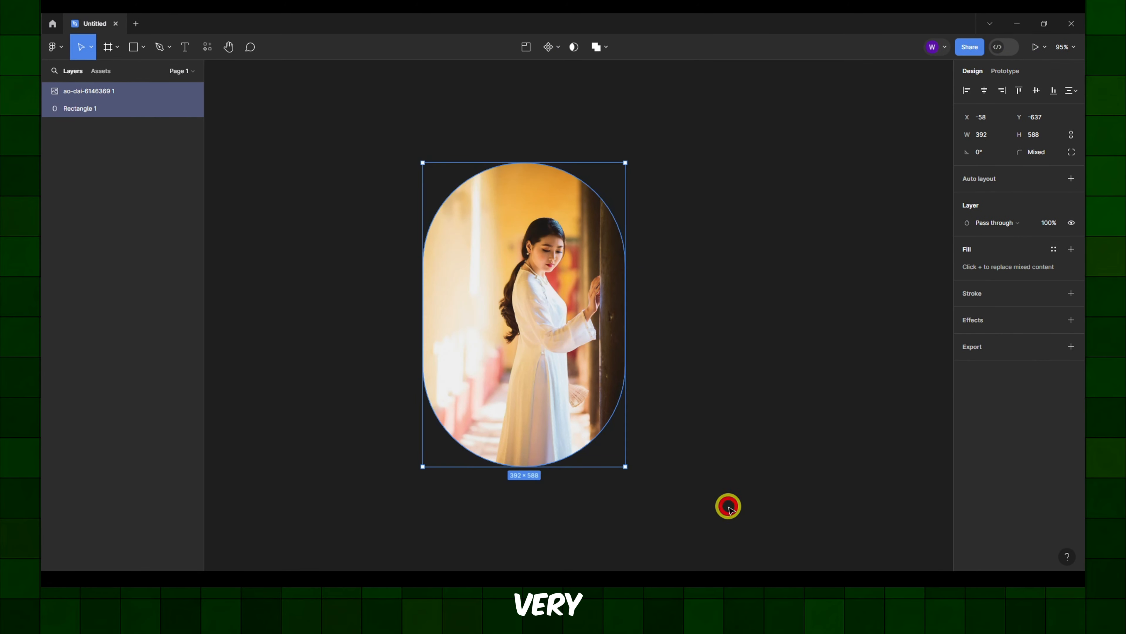
right_click(508, 244)
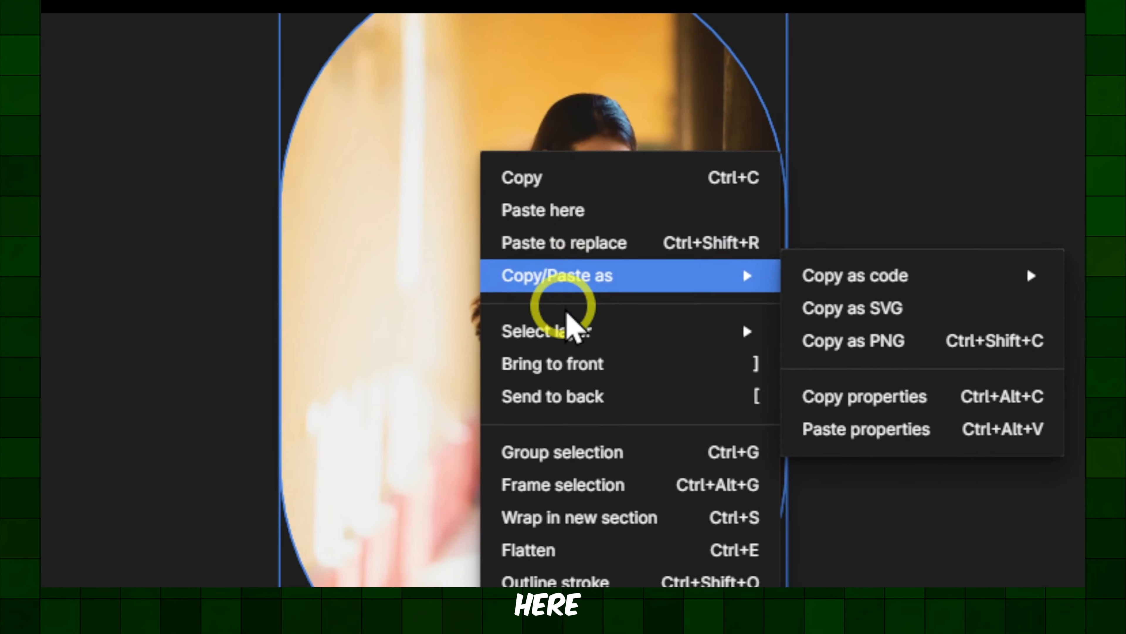
left_click(569, 344)
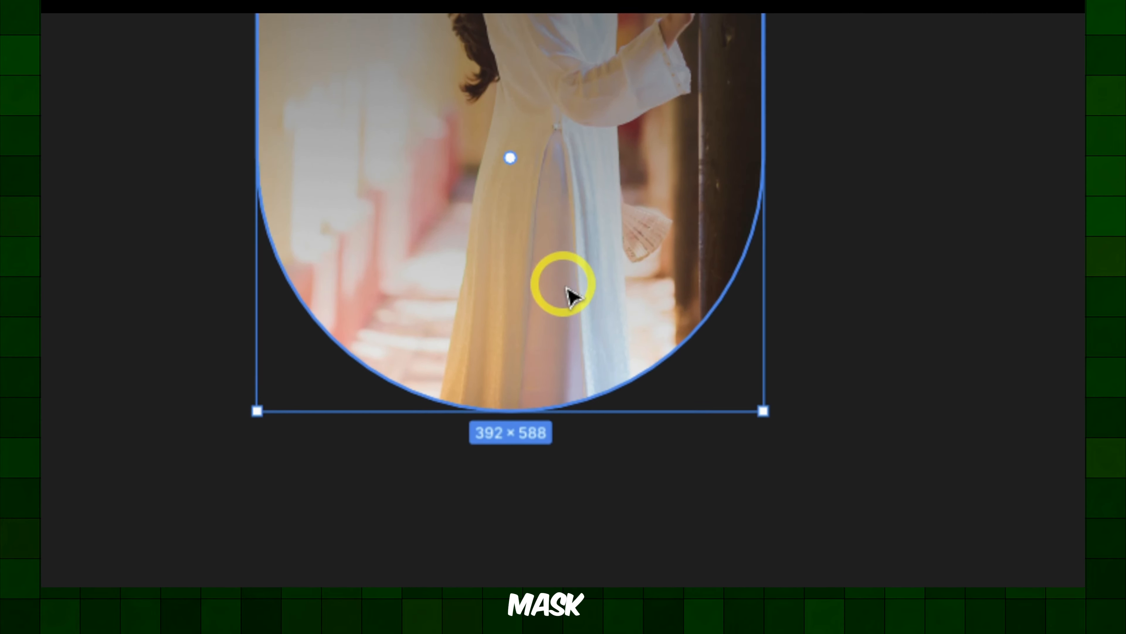
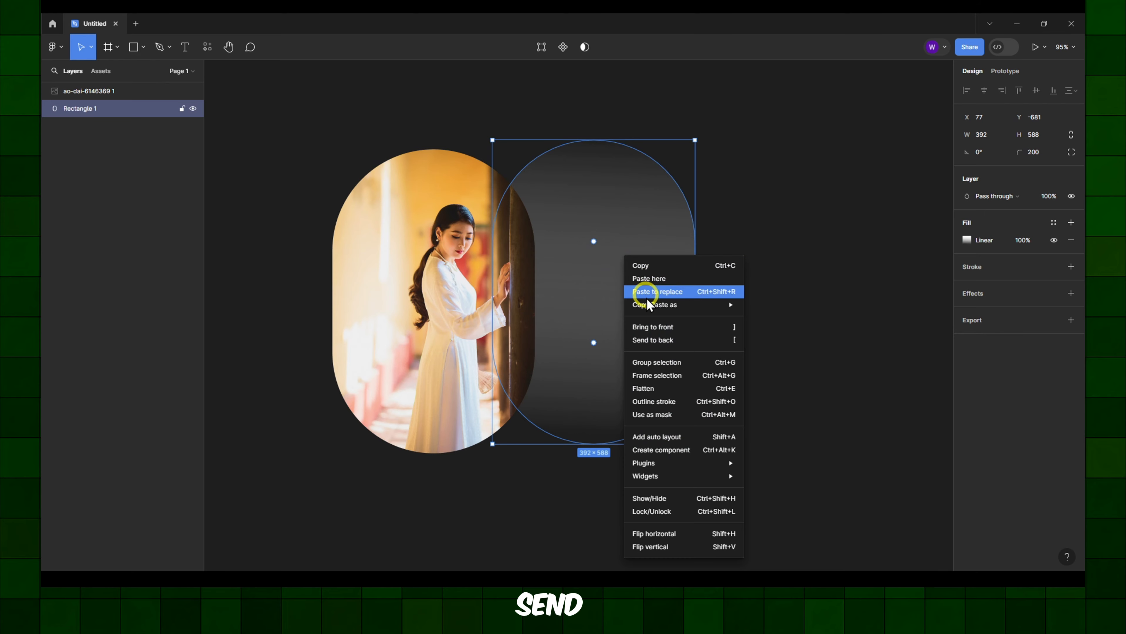
Bring the gradient rectangle to the front and place it over the photo at X -233, Y -663
left_click(653, 327)
left_click_drag(634, 275, 481, 283)
Rearrange the overlay's linear gradient with 1E1E1E stops at the start and about midway, and the transparent stop at the end
left_click(967, 240)
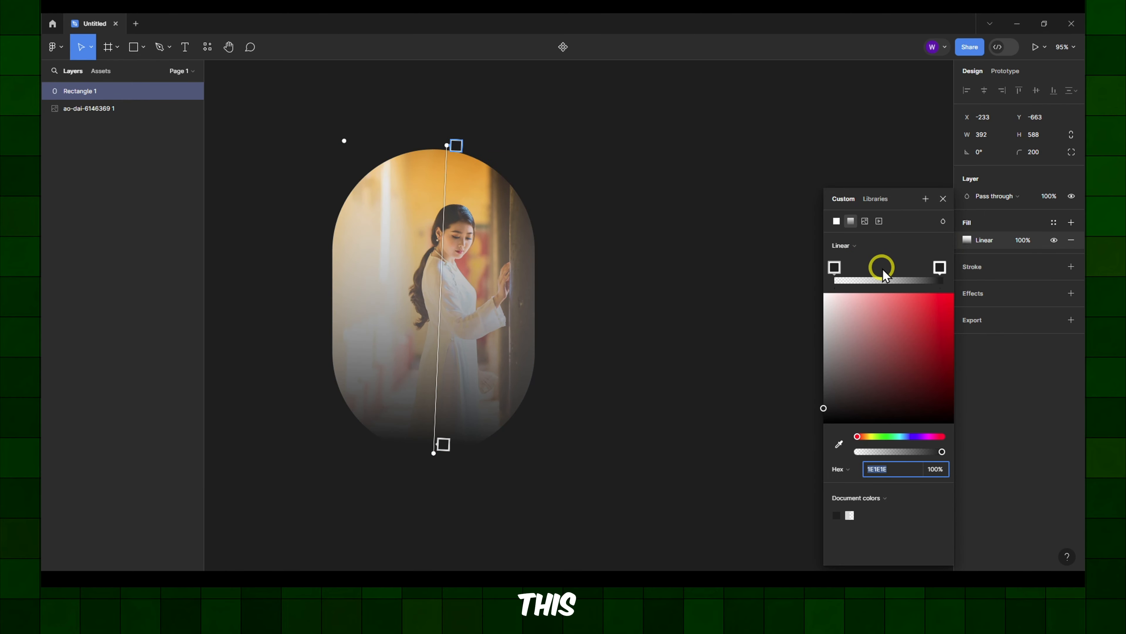
left_click_drag(941, 269, 881, 264)
left_click(945, 274)
left_click(877, 248)
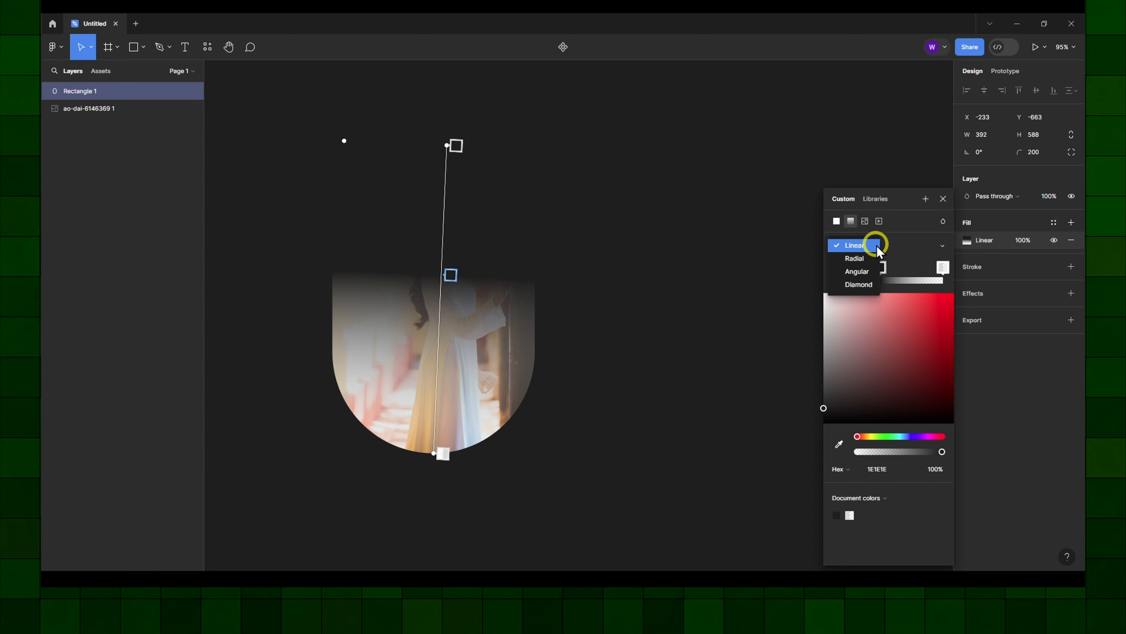
left_click(897, 251)
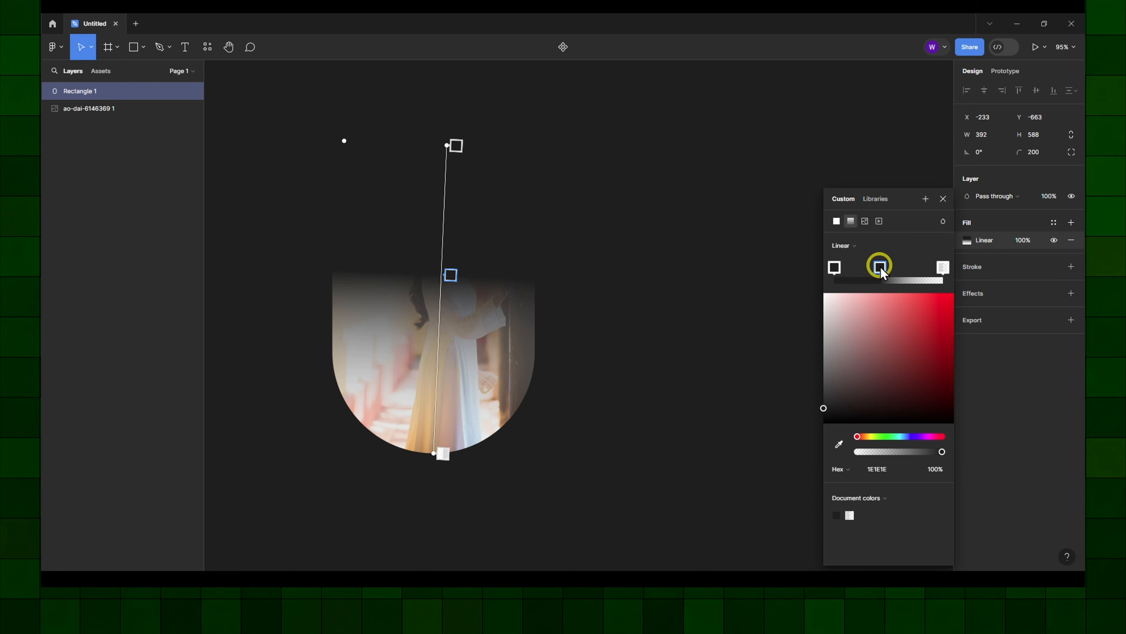
Add a 6D6D6D gradient stop at 89% opacity and position it between the 1E1E1E start stop and a 1E1E1E stop at the midpoint
mouse_move(886, 253)
left_mouse_down()
mouse_move(860, 270)
mouse_move(922, 271)
mouse_move(889, 270)
left_mouse_up()
left_click_drag(907, 459, 933, 452)
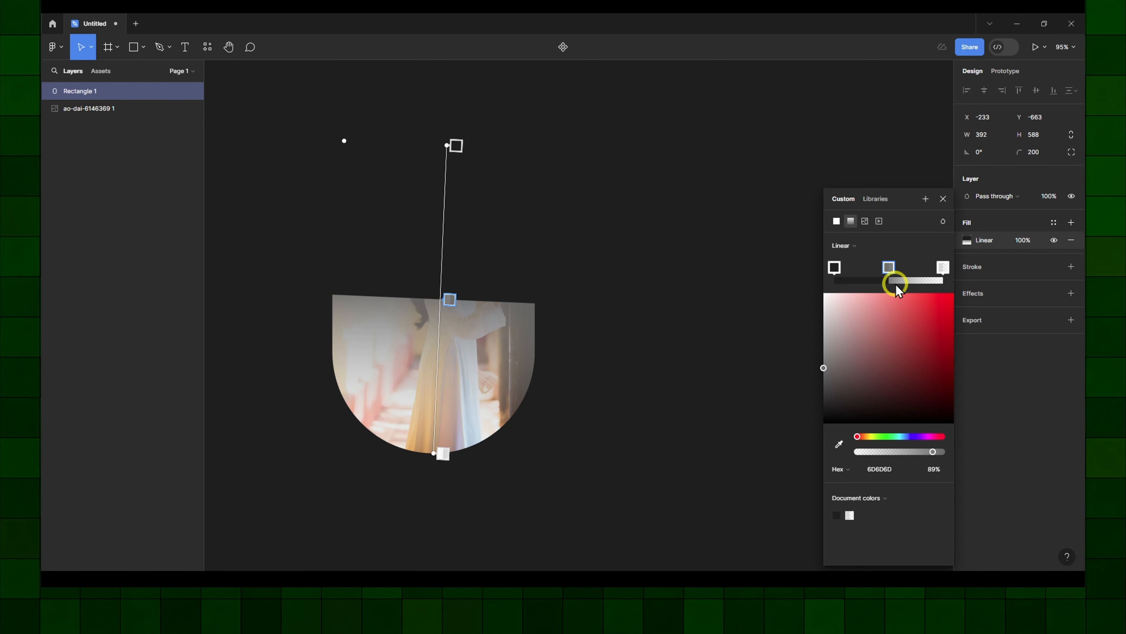
left_click_drag(877, 271, 822, 272)
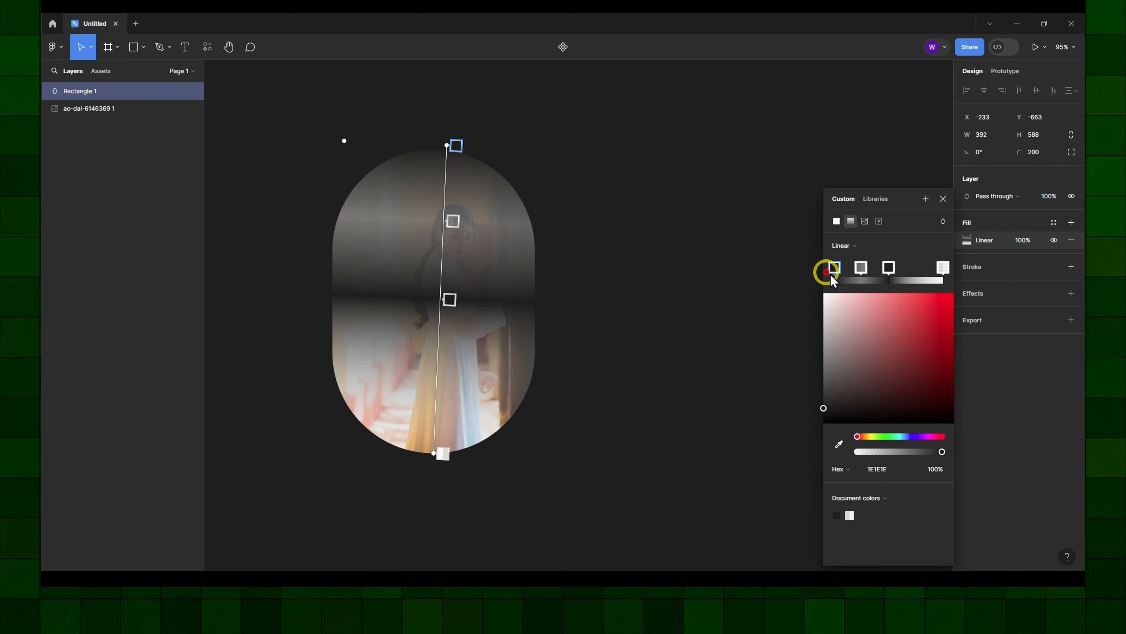
Lighten and reposition the grey gradient stop, and change the blend mode of the overlay's gradient fill
left_click(861, 268)
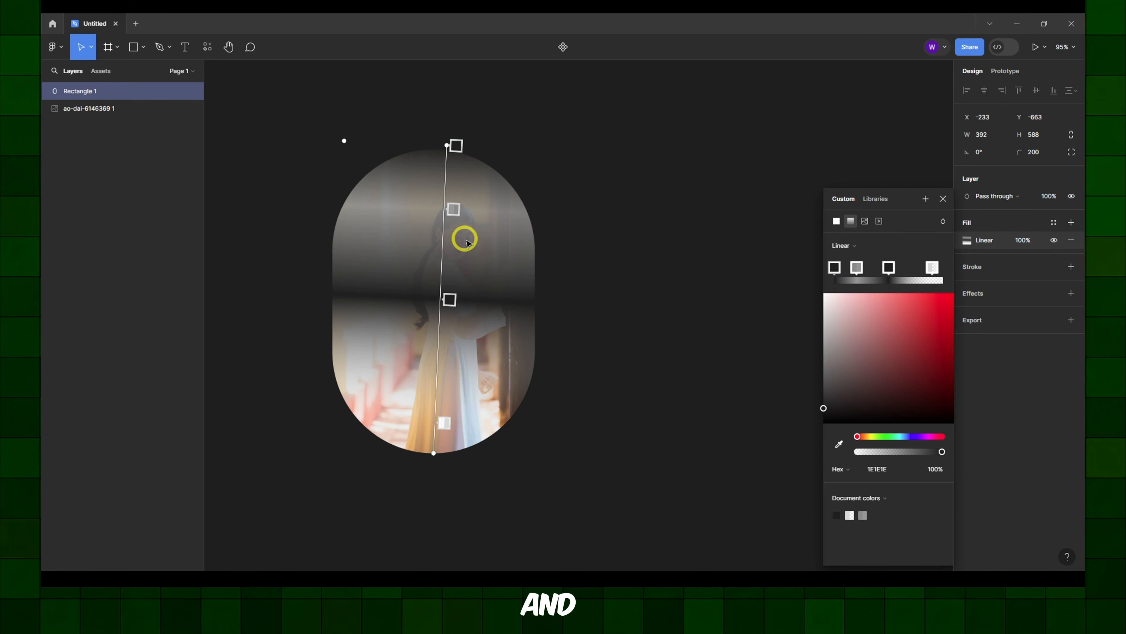
left_click_drag(856, 267, 897, 268)
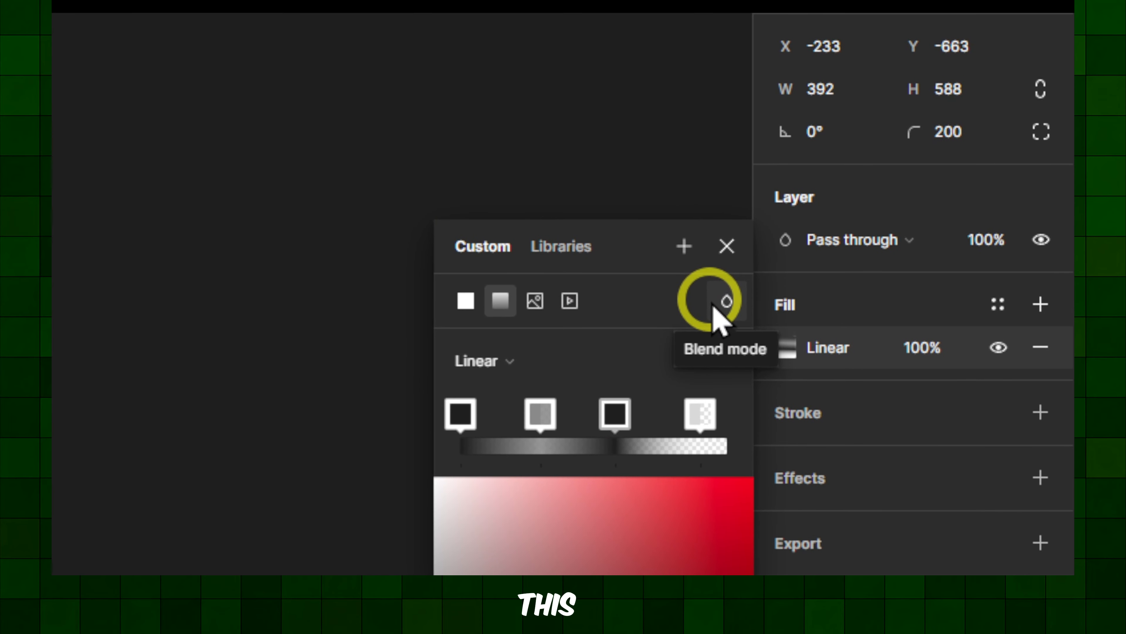
left_click(935, 216)
left_click(730, 316)
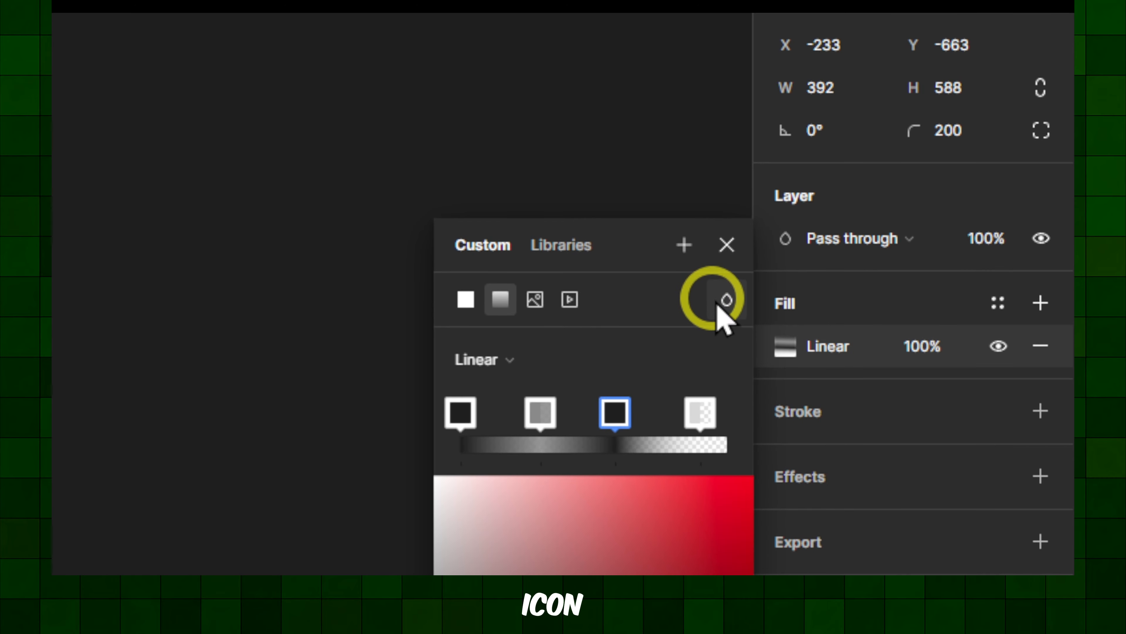
left_click(723, 306)
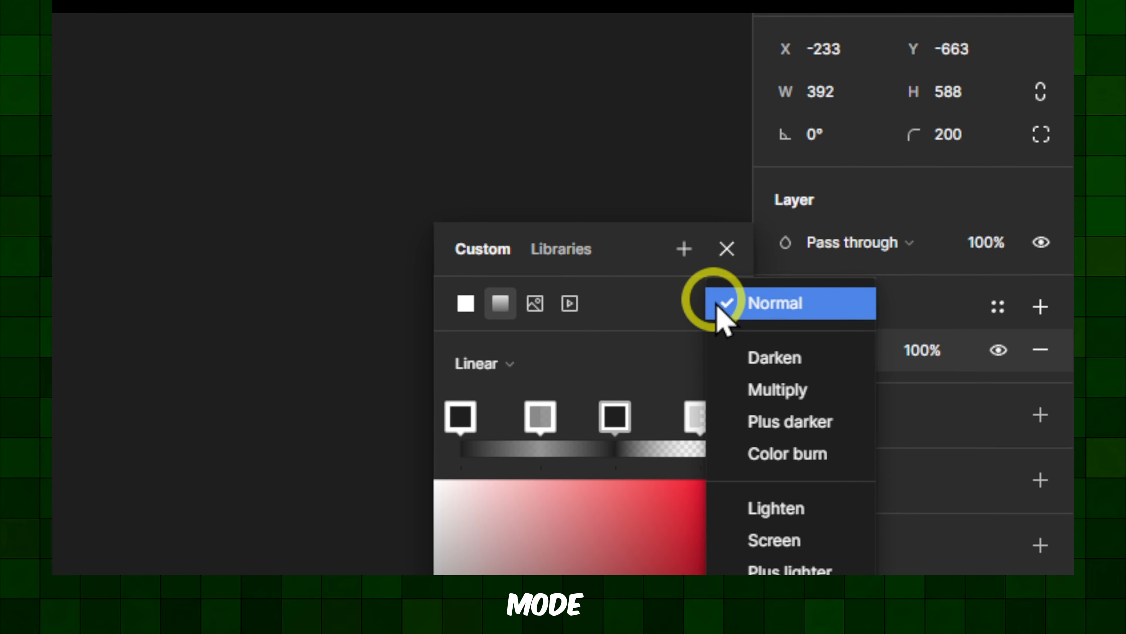
left_click(723, 307)
left_click(720, 308)
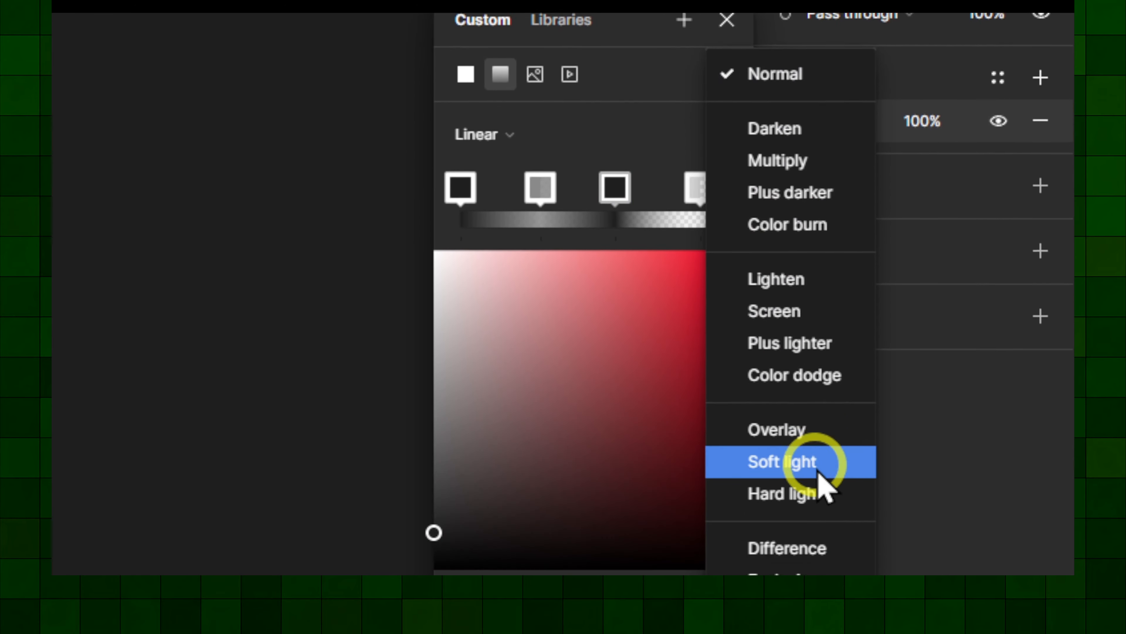
left_click(787, 430)
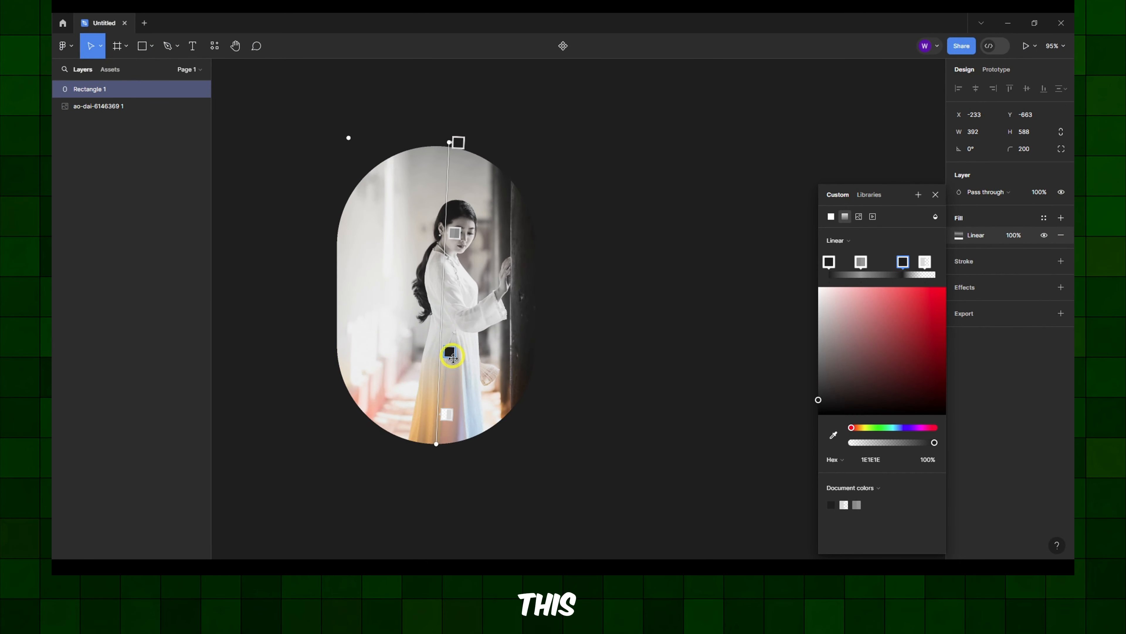
Try the second dark stop at the end of the gradient, with the grey and D9D9D9 0% stops shifted towards the start
left_click_drag(453, 358, 452, 431)
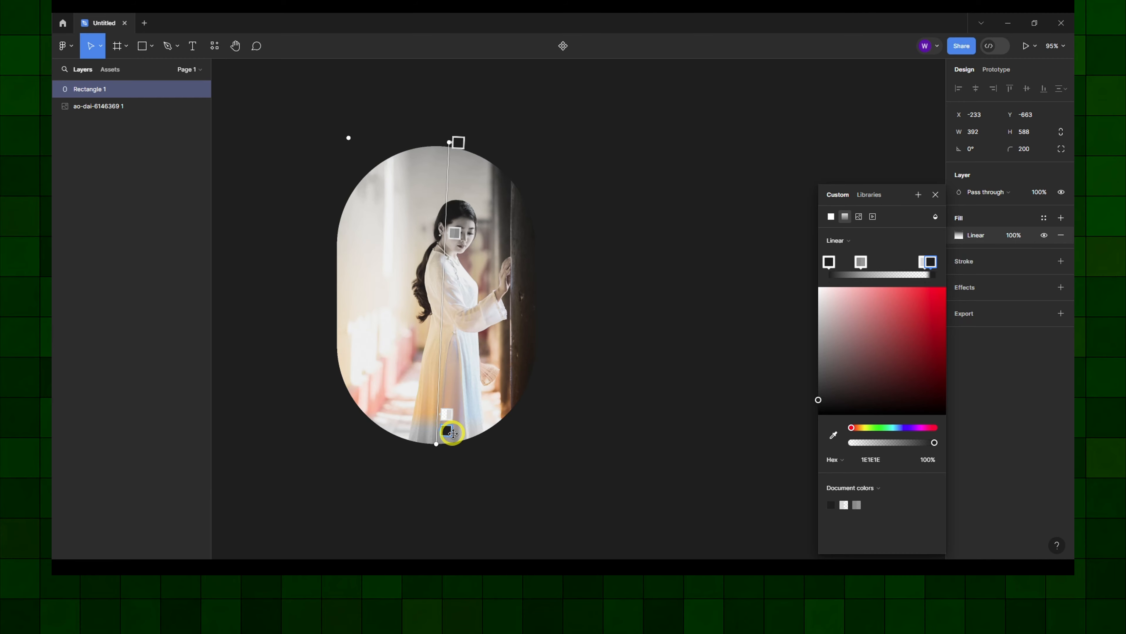
left_click_drag(450, 414, 455, 360)
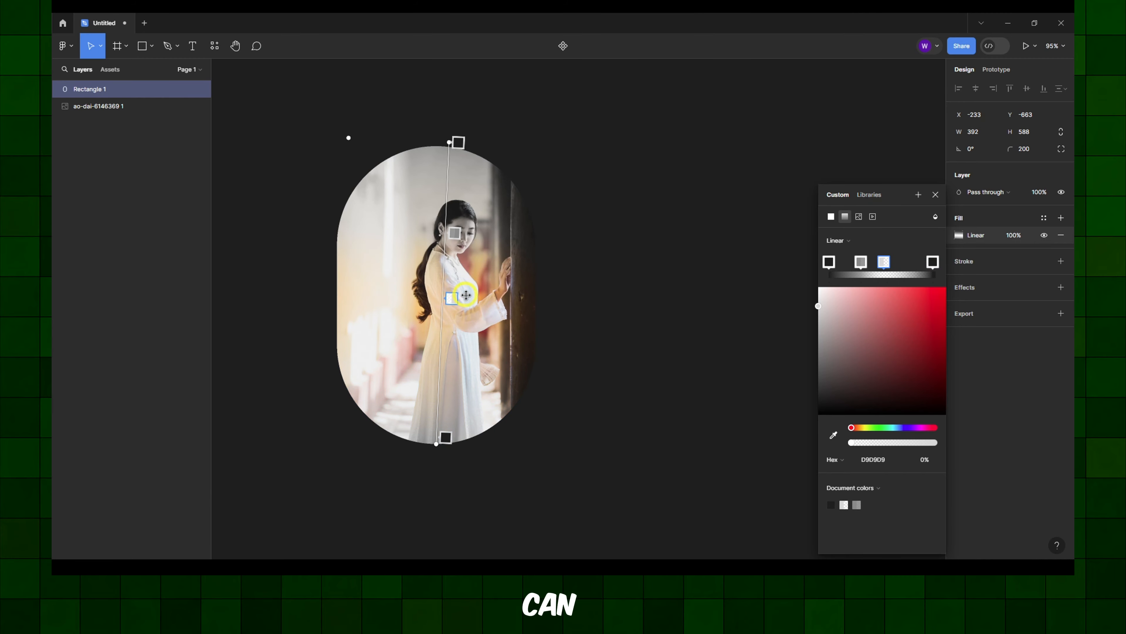
mouse_move(471, 248)
left_mouse_down()
mouse_move(478, 218)
mouse_move(458, 224)
mouse_move(458, 242)
left_mouse_up()
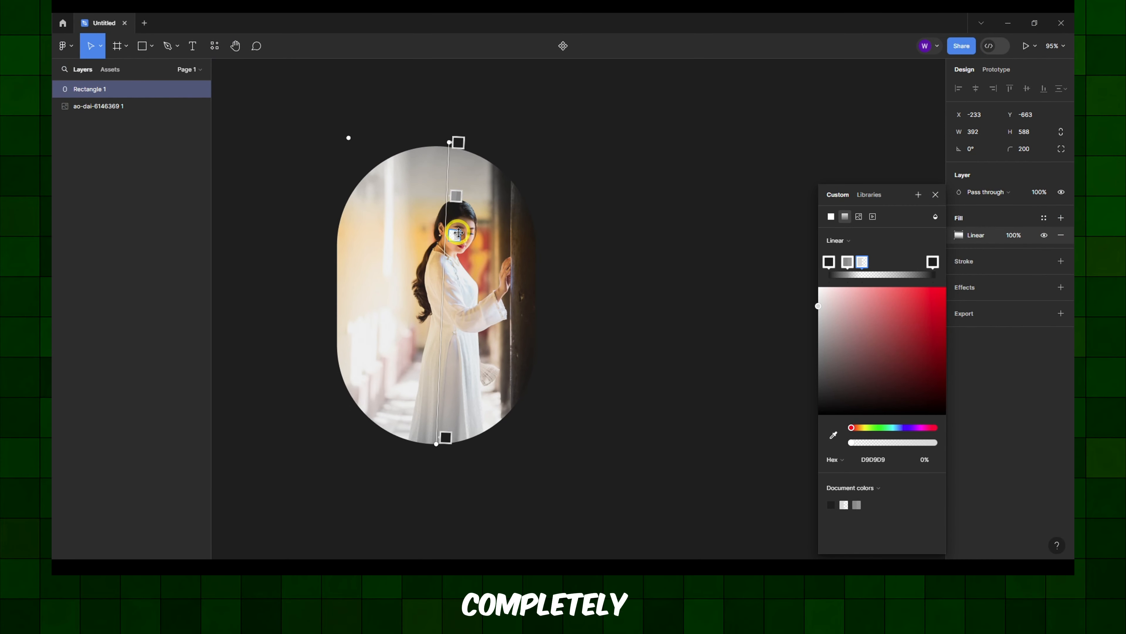
left_click_drag(458, 235, 462, 265)
mouse_move(464, 399)
left_mouse_down()
mouse_move(463, 458)
mouse_move(456, 415)
mouse_move(453, 444)
left_mouse_up()
left_click(446, 441)
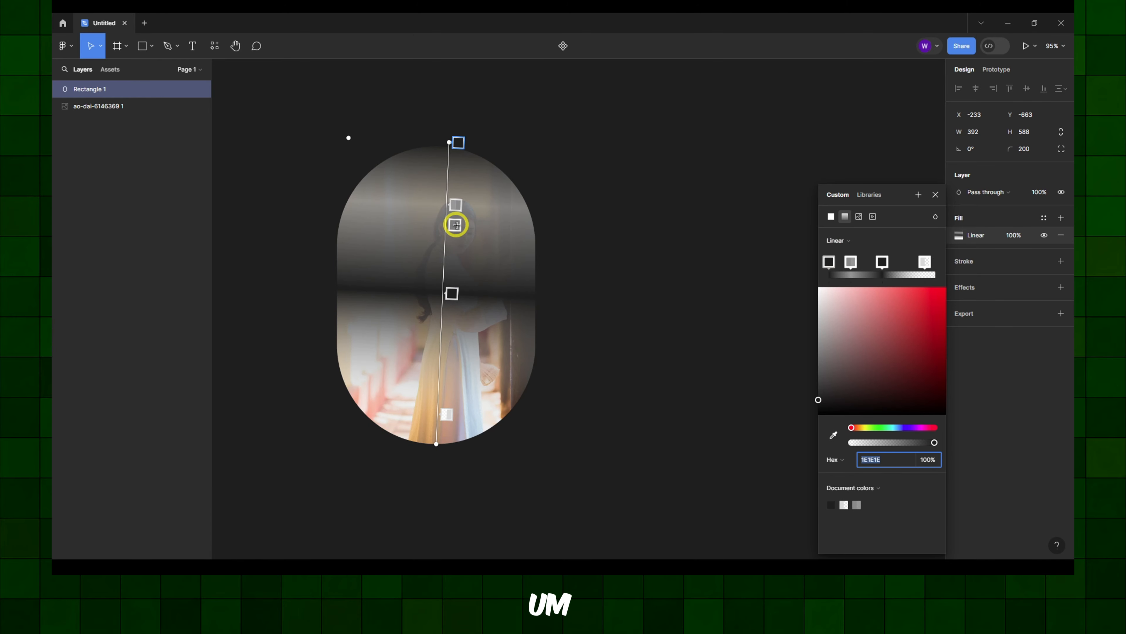
Delete the grey stop, the middle 1E1E1E stop and the transparent stop from the overlay's linear gradient
left_click_drag(457, 225, 455, 201)
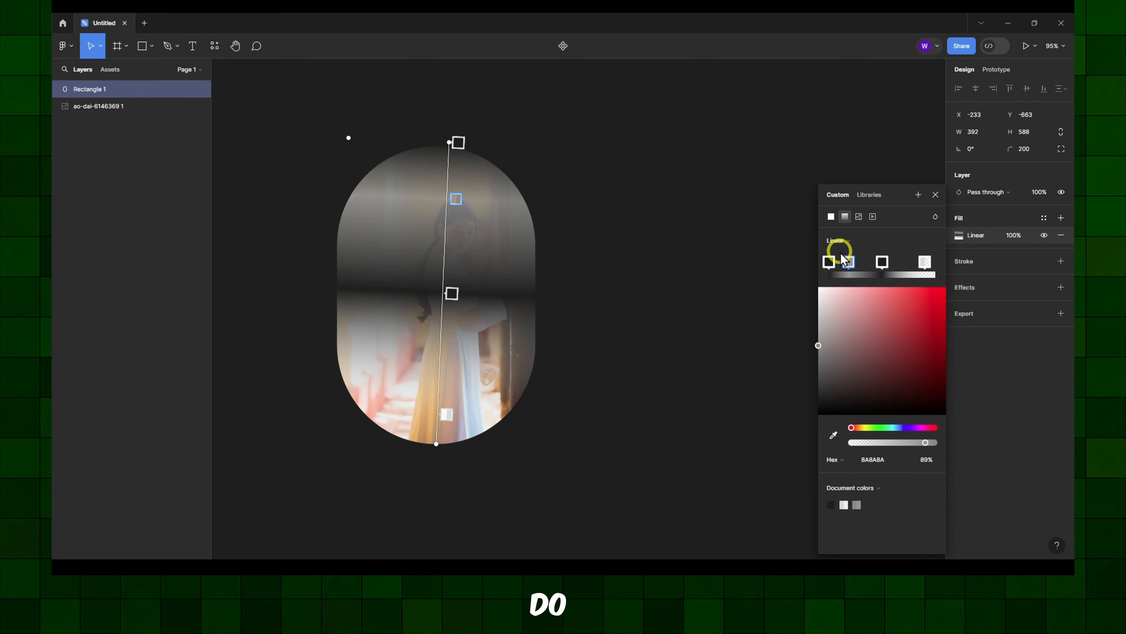
left_click(848, 262)
key("Delete")
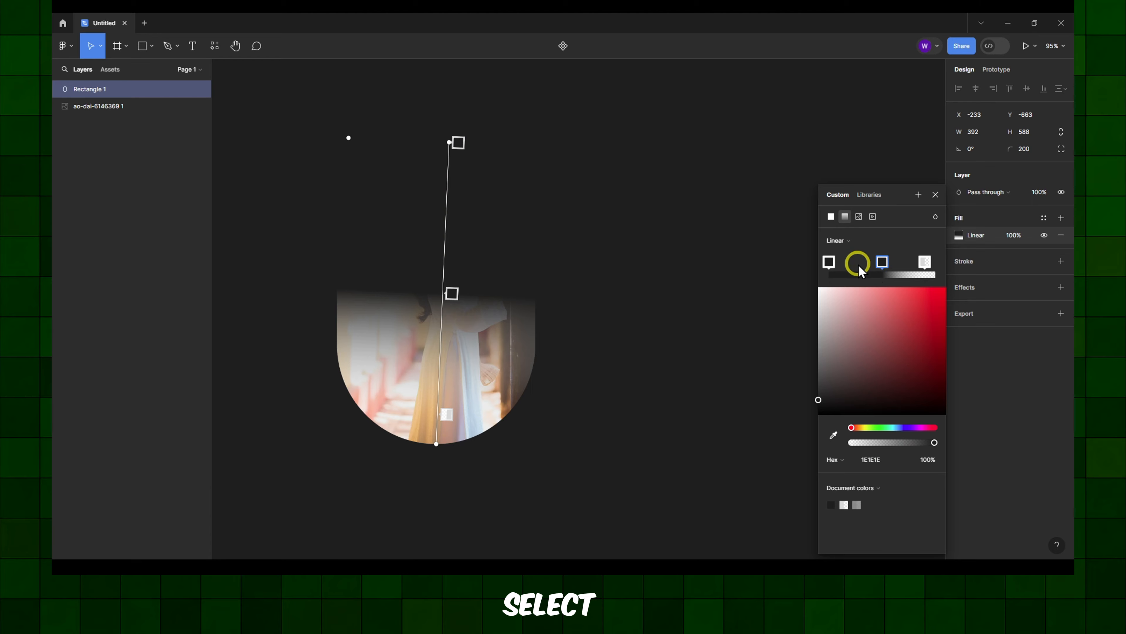
left_click(881, 262)
key("Delete")
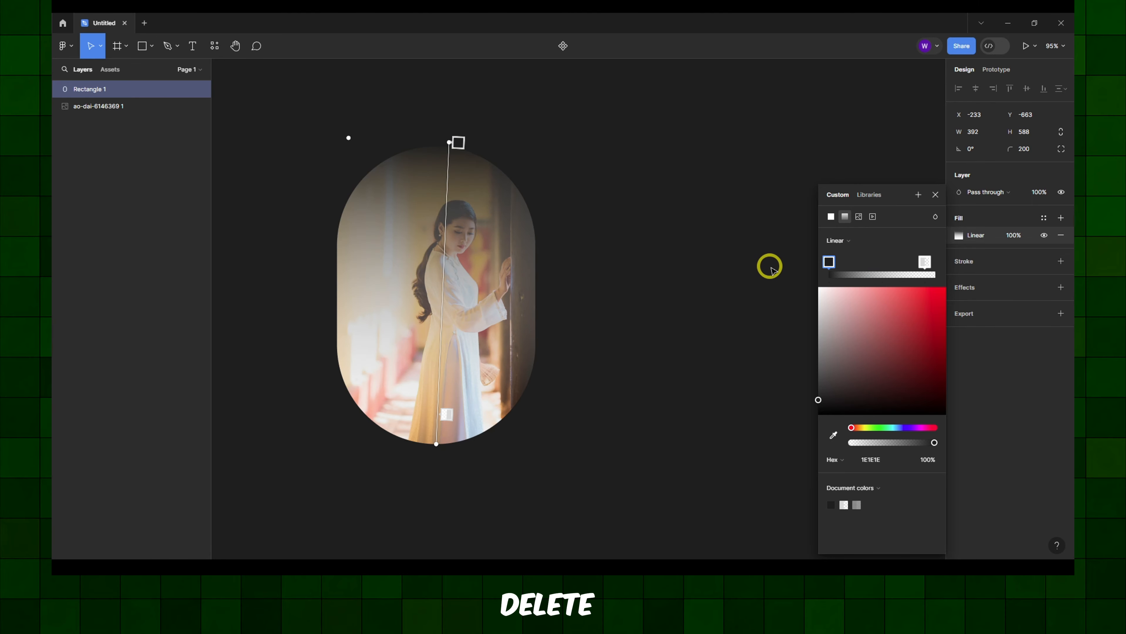
left_click(924, 261)
key("Delete")
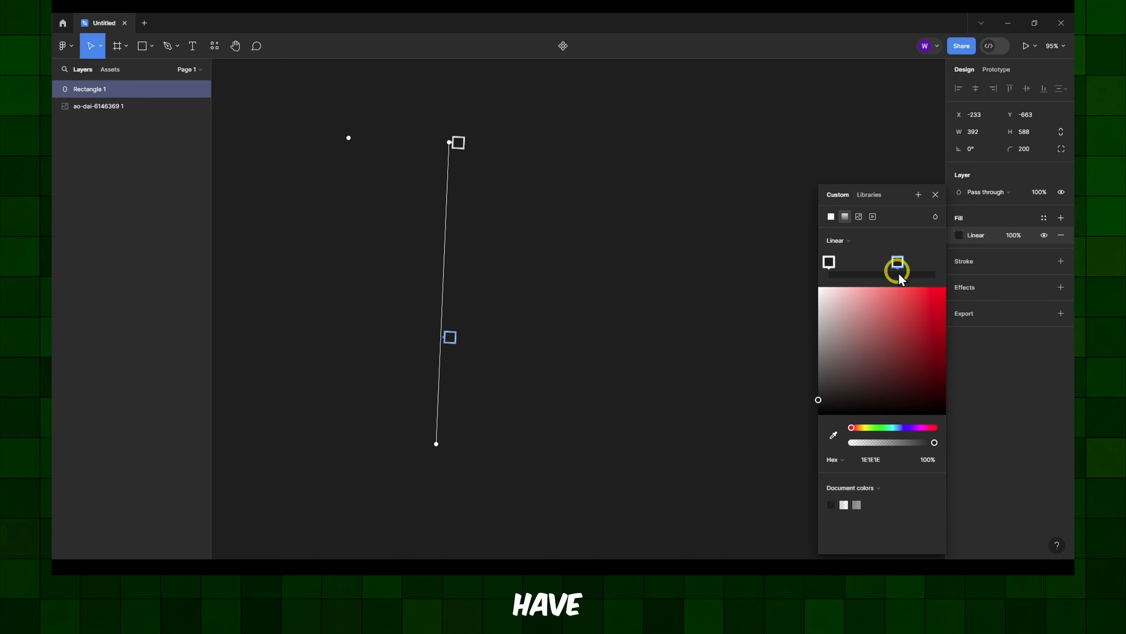
Place the second gradient stop at the very end and set its colour to FFF4F4 at 100% opacity
mouse_move(901, 277)
left_mouse_down()
mouse_move(901, 267)
mouse_move(920, 272)
left_mouse_up()
left_click_drag(809, 406, 822, 279)
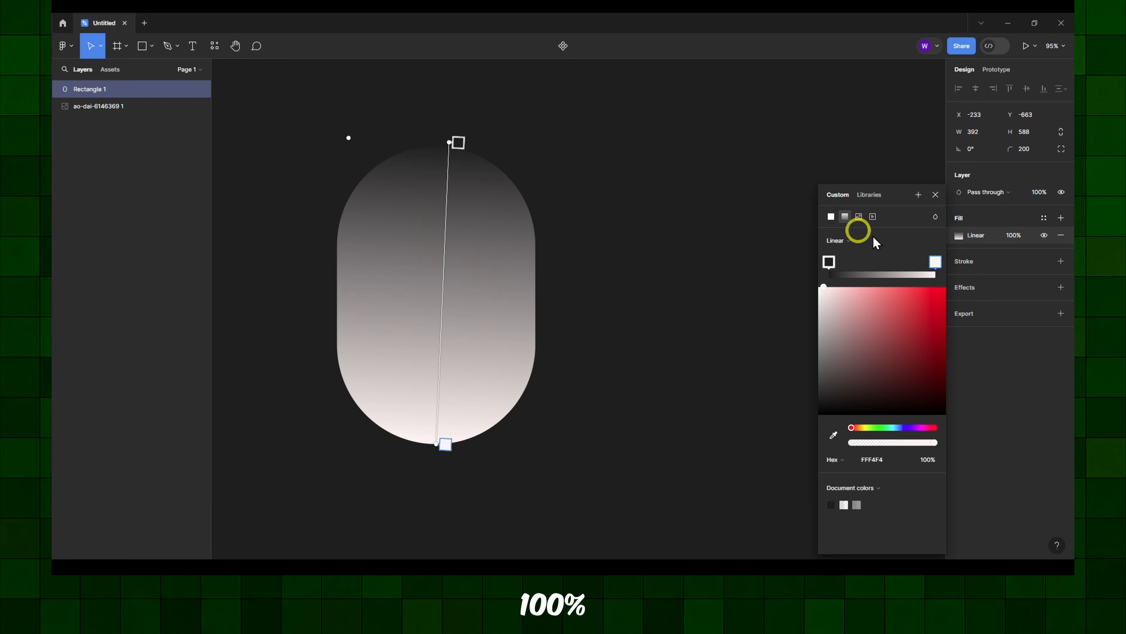
left_click(936, 194)
mouse_move(443, 274)
left_mouse_down()
mouse_move(695, 289)
mouse_move(428, 268)
mouse_move(497, 276)
mouse_move(441, 271)
left_mouse_up()
key("Escape")
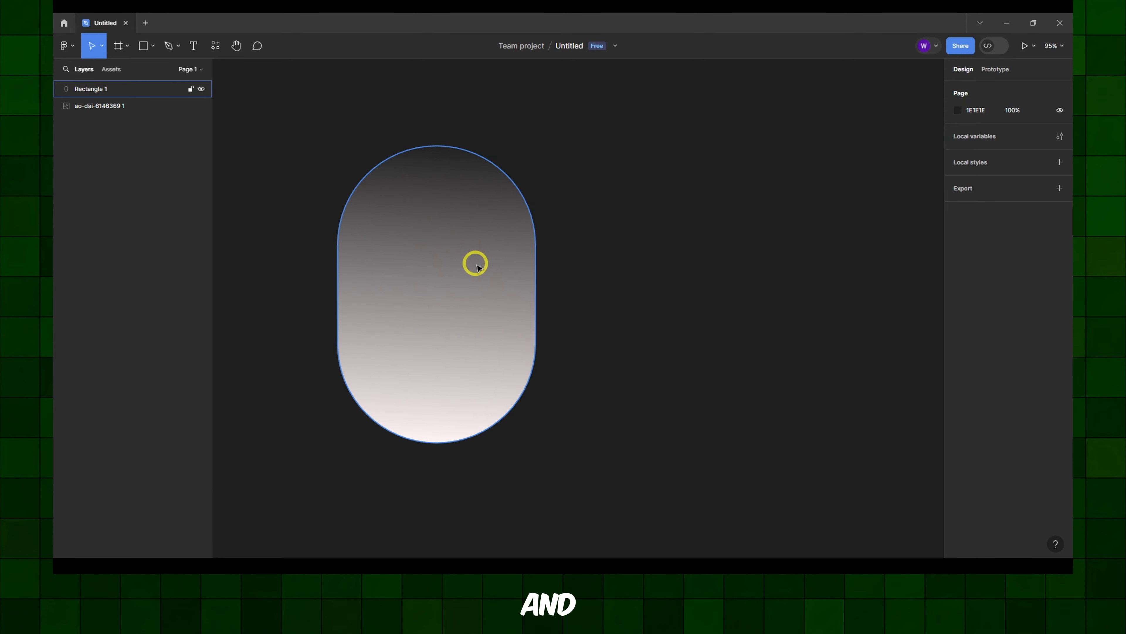
Move the gradient rectangle sideways to X -161 and set its FFF4F4 end stop to 0% opacity
left_click_drag(476, 263, 516, 265)
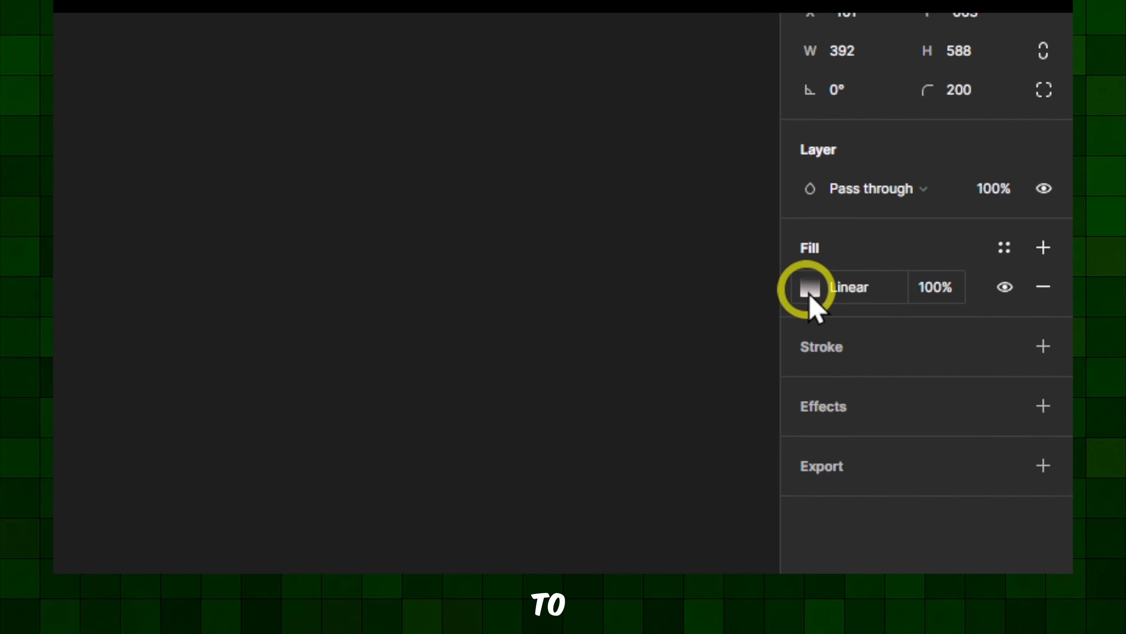
left_click(958, 235)
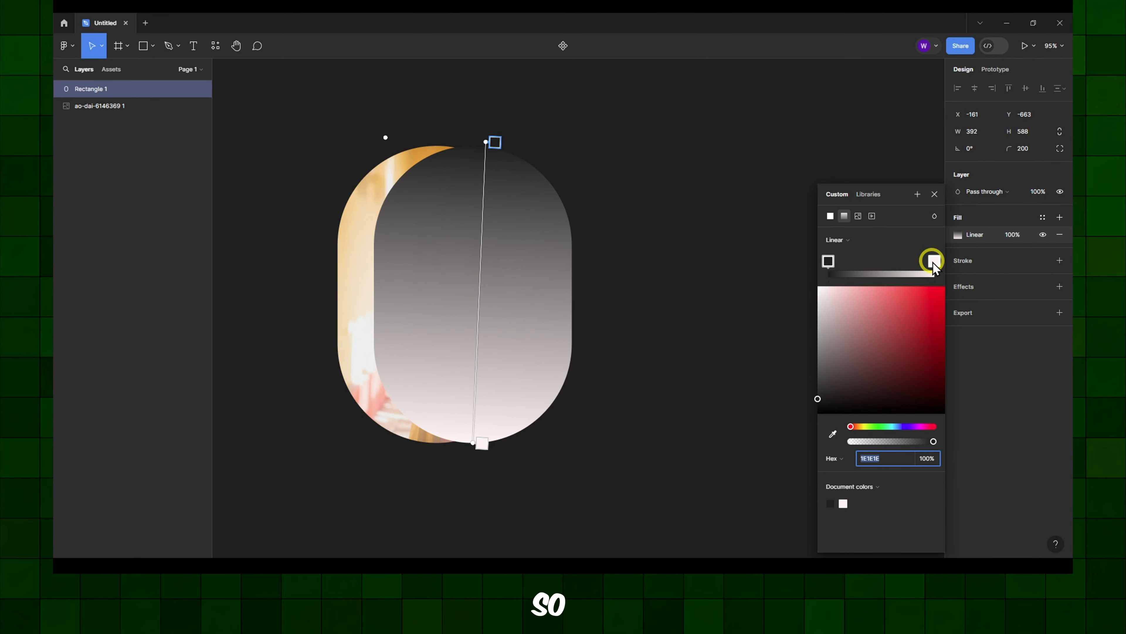
left_click(934, 262)
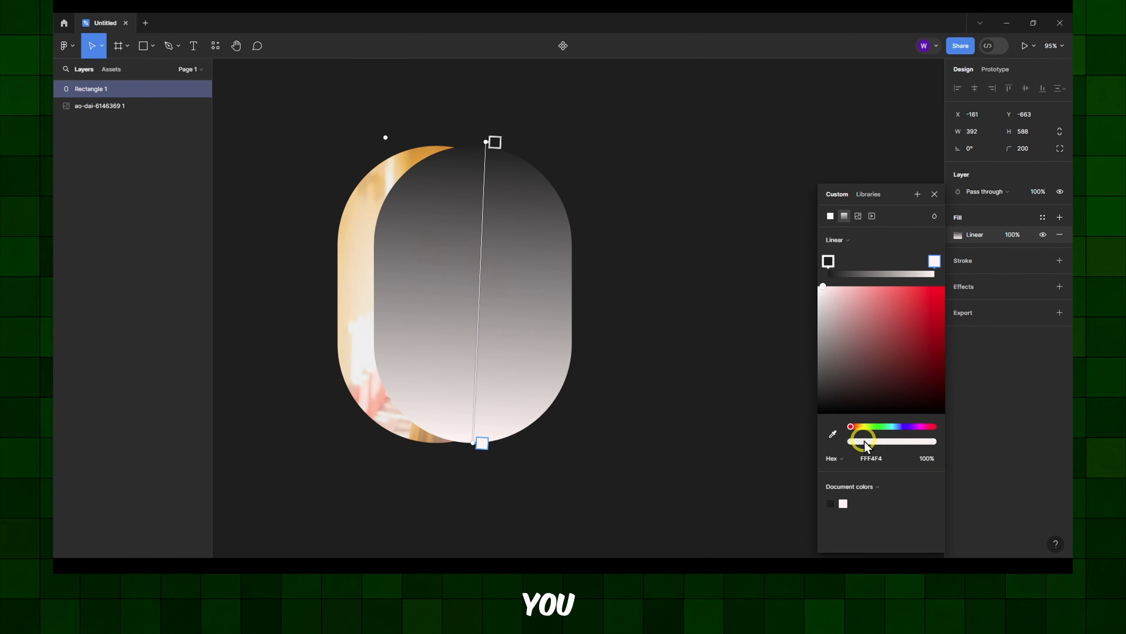
left_click(874, 440)
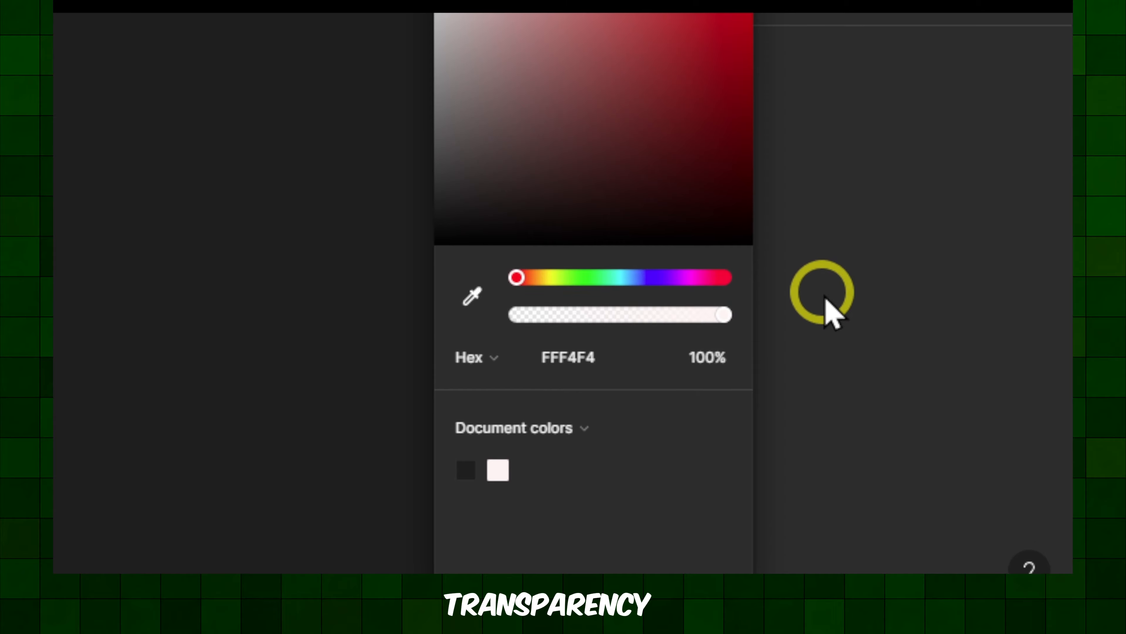
left_click(870, 438)
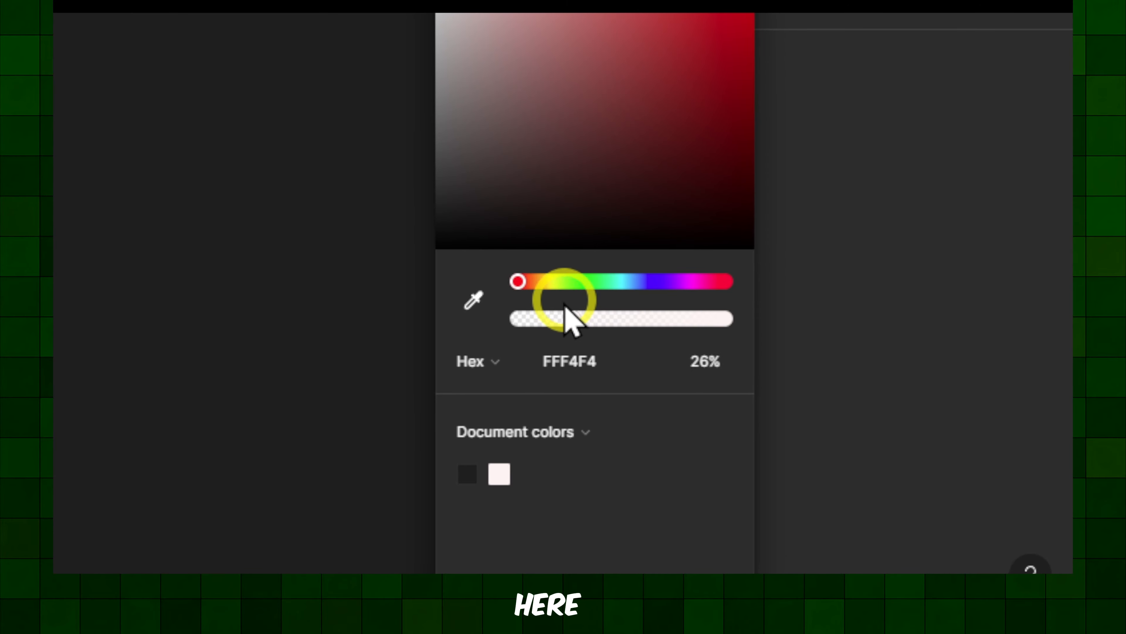
left_click_drag(565, 307, 428, 315)
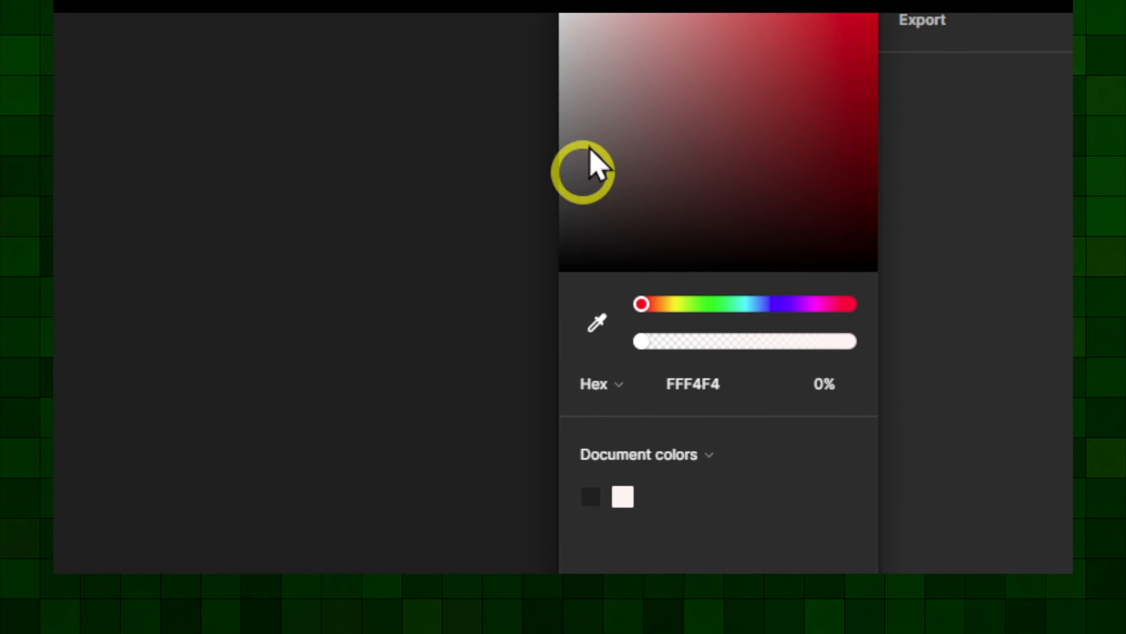
Set the 1E1E1E start stop to 0% opacity and the FFF4F4 end stop to 100%
left_click(556, 222)
left_click_drag(556, 355, 525, 309)
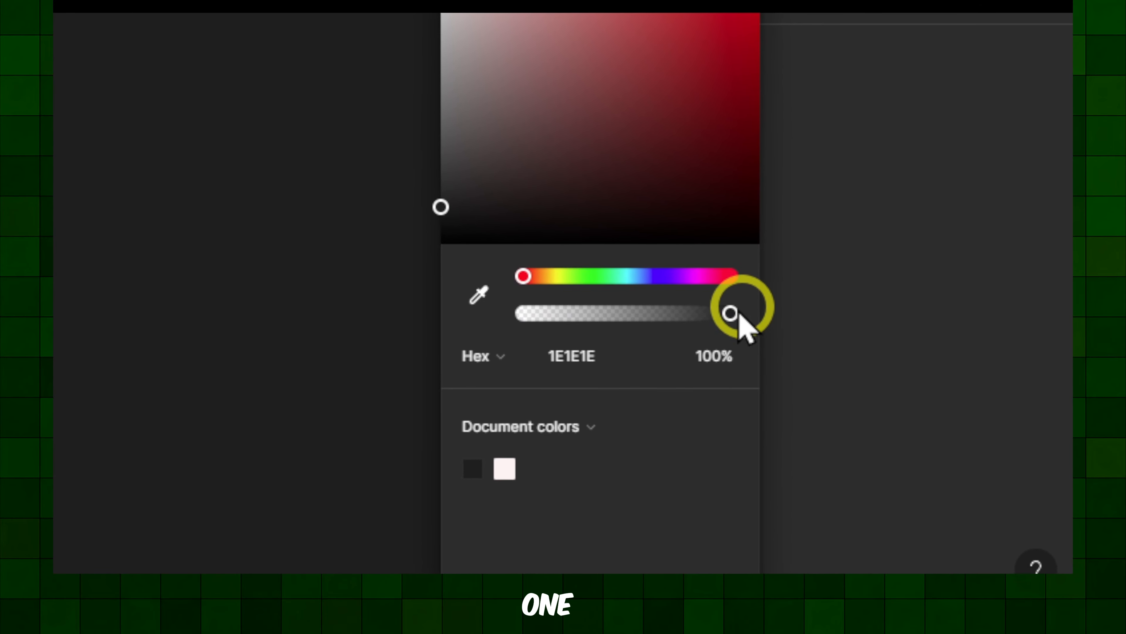
left_click(729, 219)
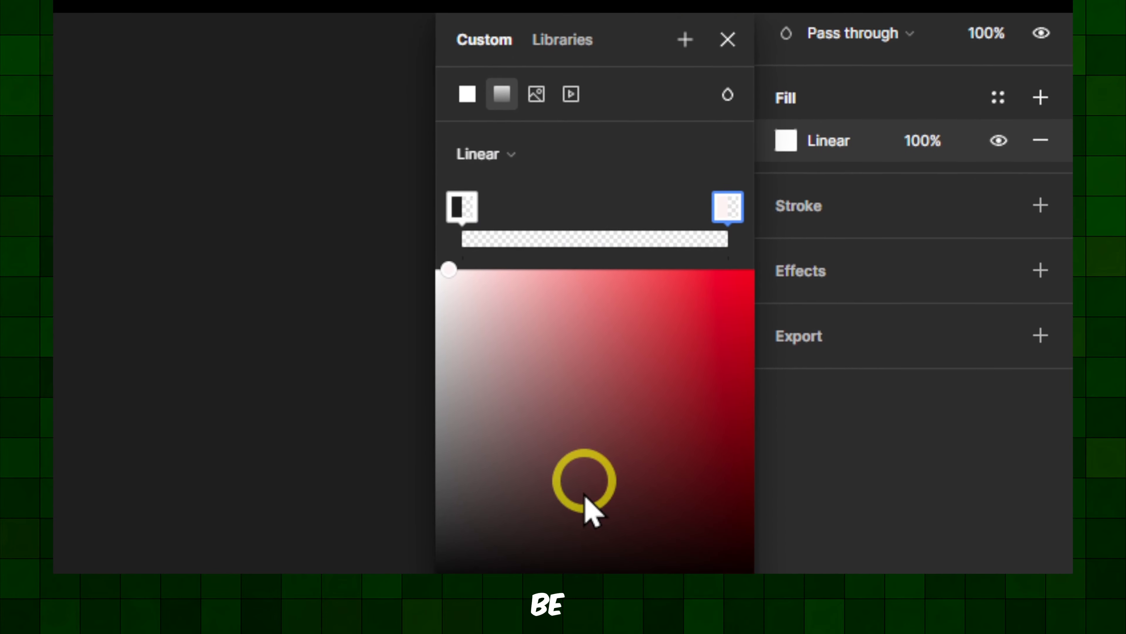
left_click_drag(547, 378, 800, 322)
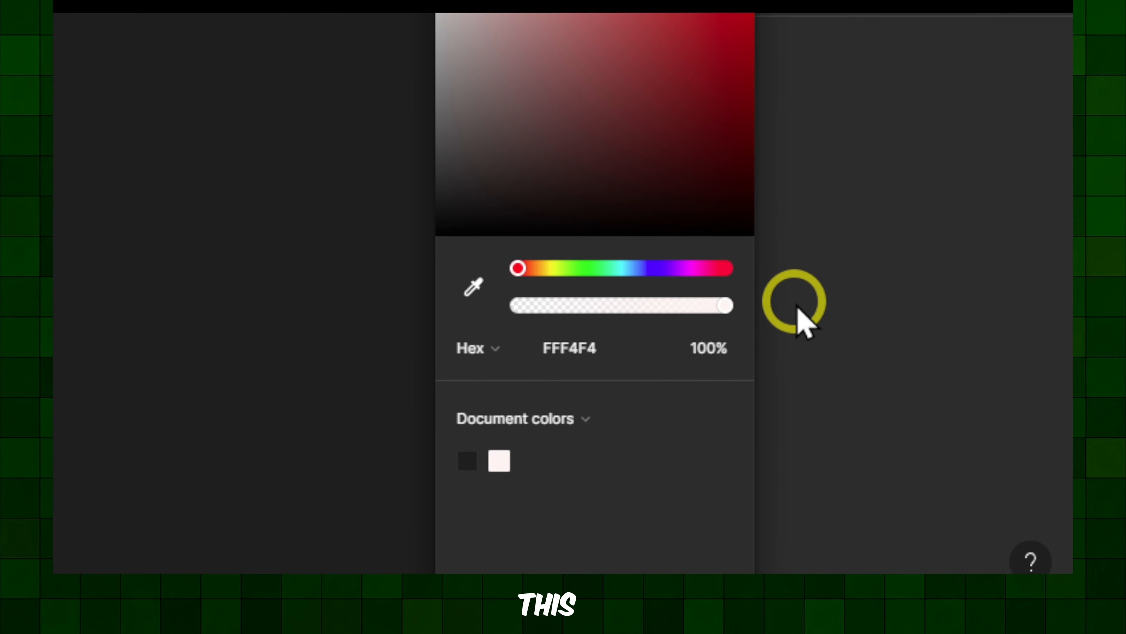
Set both gradient stops to black 000000, keeping the start stop at 0% and the end stop at 100% opacity
left_click_drag(466, 37, 421, 253)
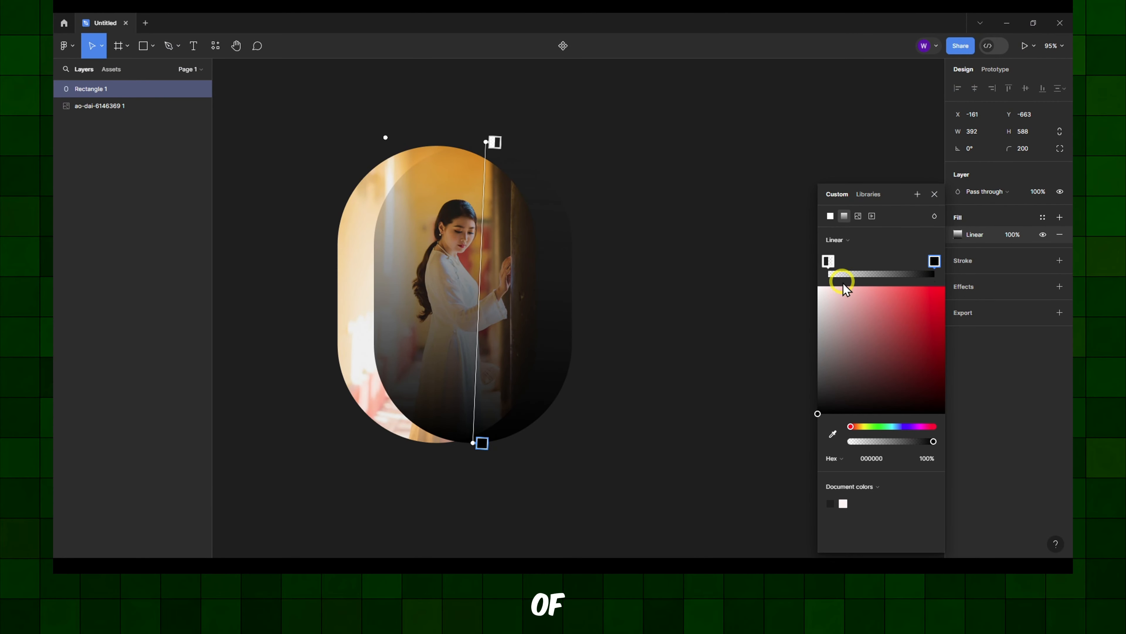
left_click_drag(820, 288, 818, 447)
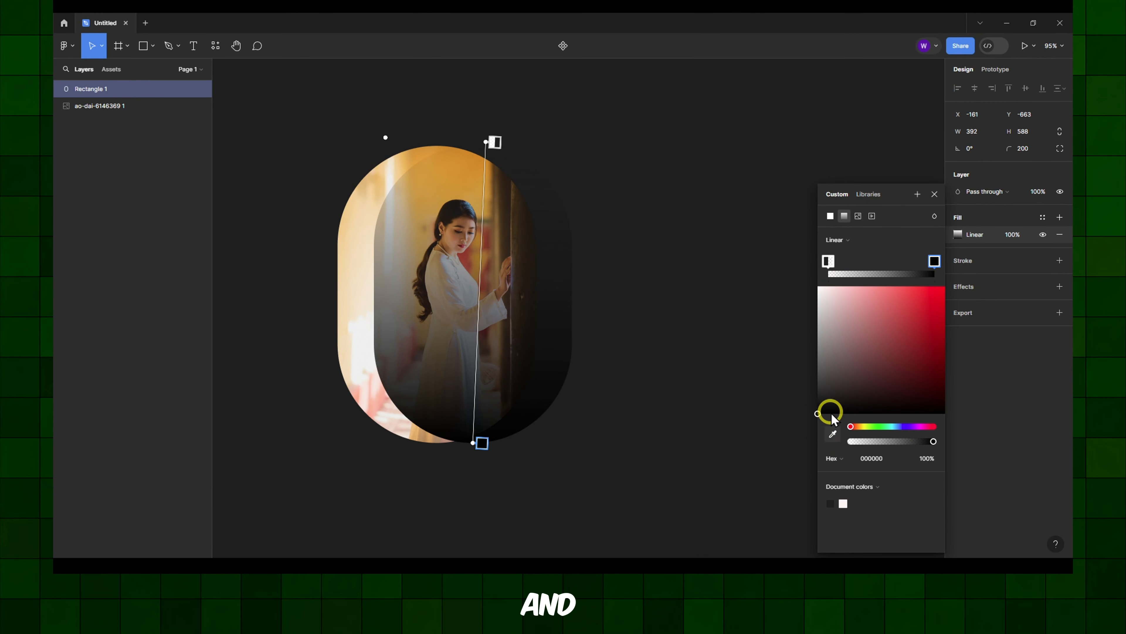
left_click_drag(828, 261, 978, 259)
left_click_drag(900, 260, 784, 261)
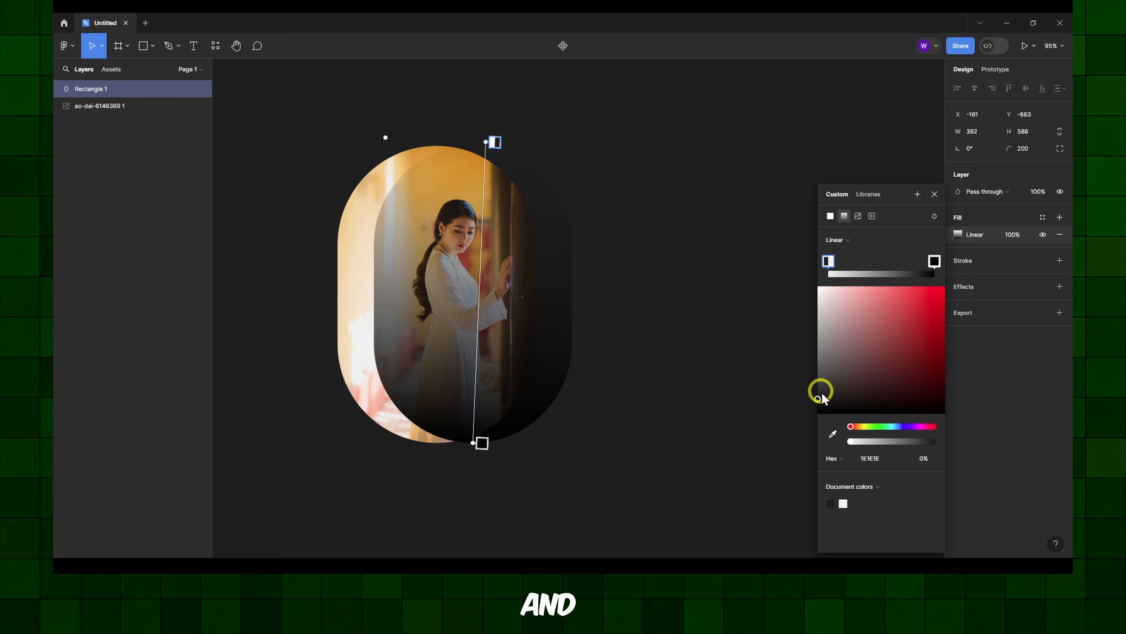
left_click_drag(818, 397, 804, 448)
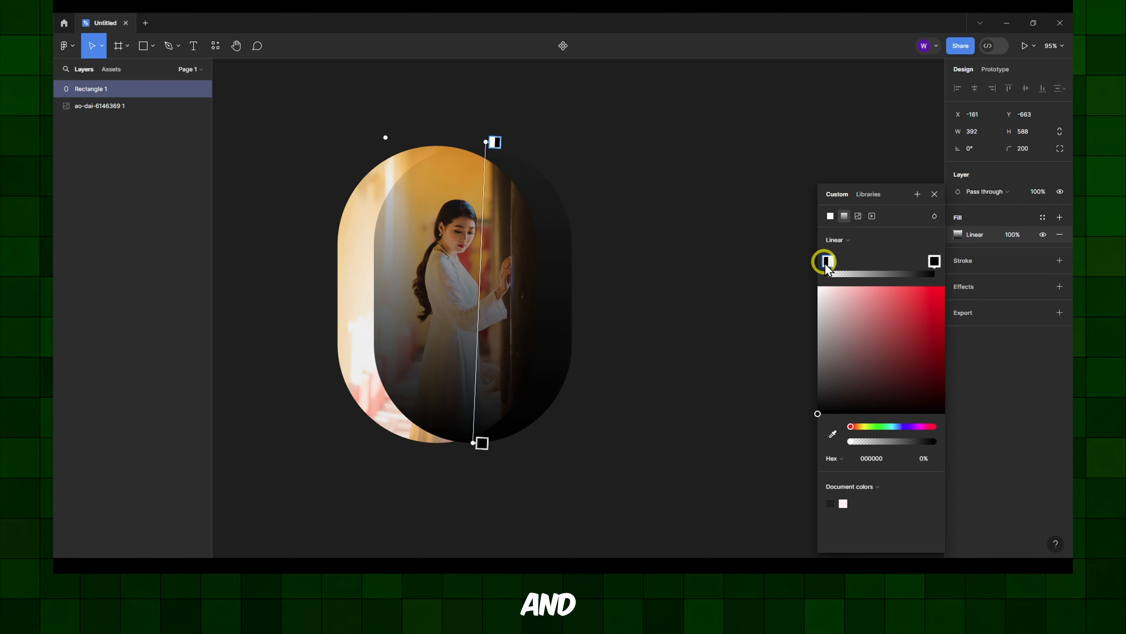
Try FFFFFF as the end stop's colour and return it to 000000 at 100% opacity
left_click(935, 260)
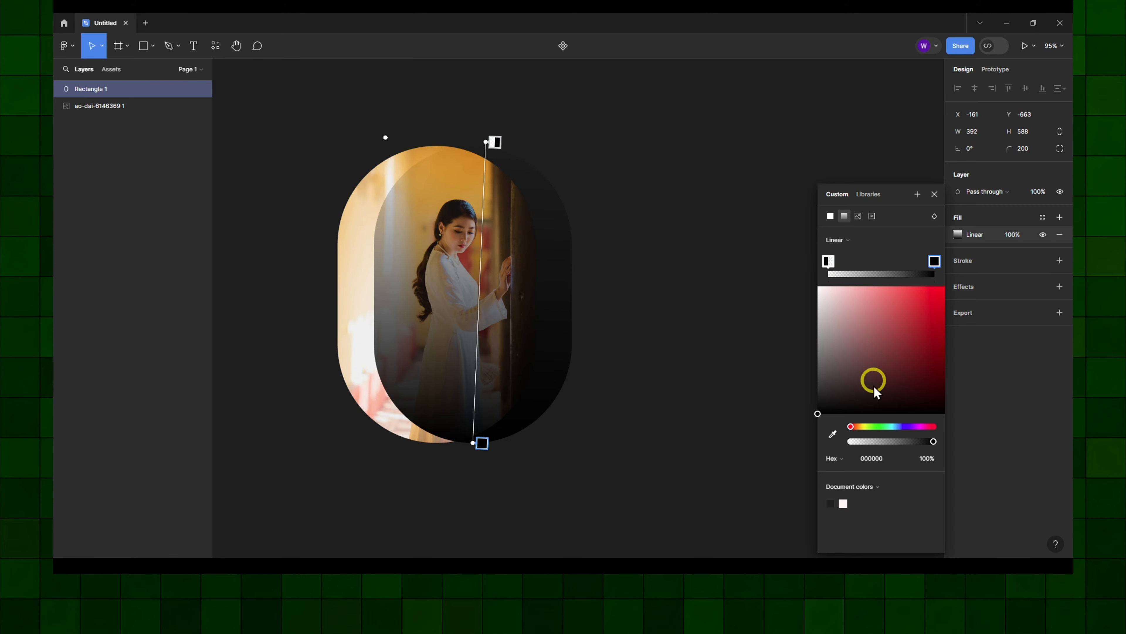
left_click_drag(829, 426, 769, 220)
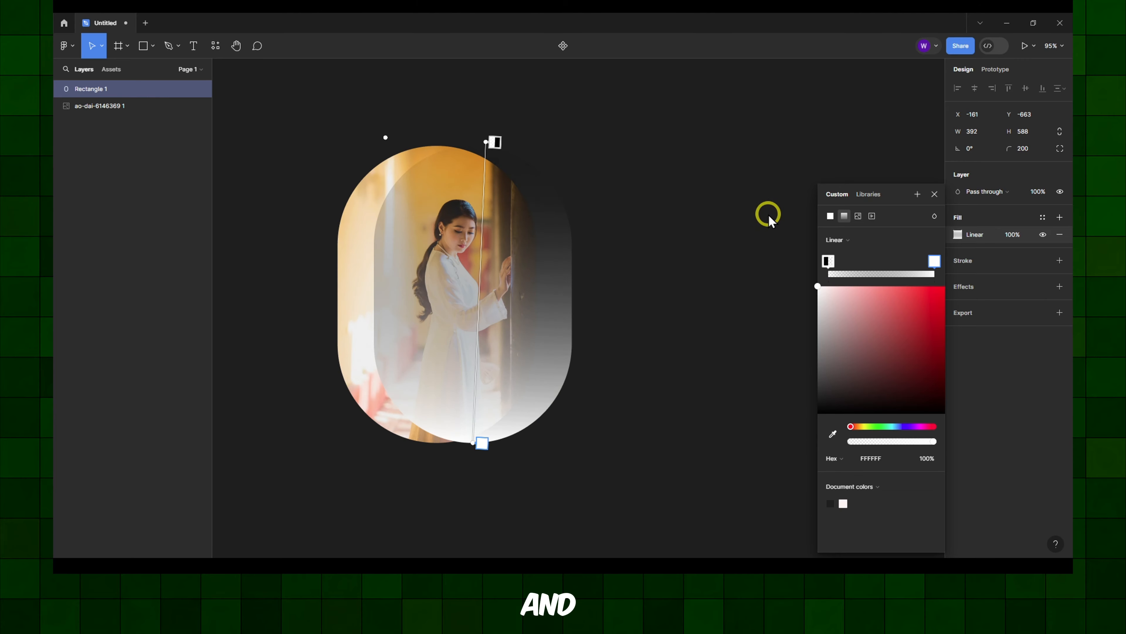
left_click_drag(762, 266, 756, 469)
mouse_move(935, 442)
left_mouse_down()
mouse_move(842, 443)
mouse_move(964, 448)
mouse_move(786, 451)
mouse_move(953, 429)
mouse_move(850, 431)
mouse_move(953, 434)
mouse_move(867, 432)
mouse_move(938, 435)
mouse_move(842, 448)
mouse_move(944, 438)
left_mouse_up()
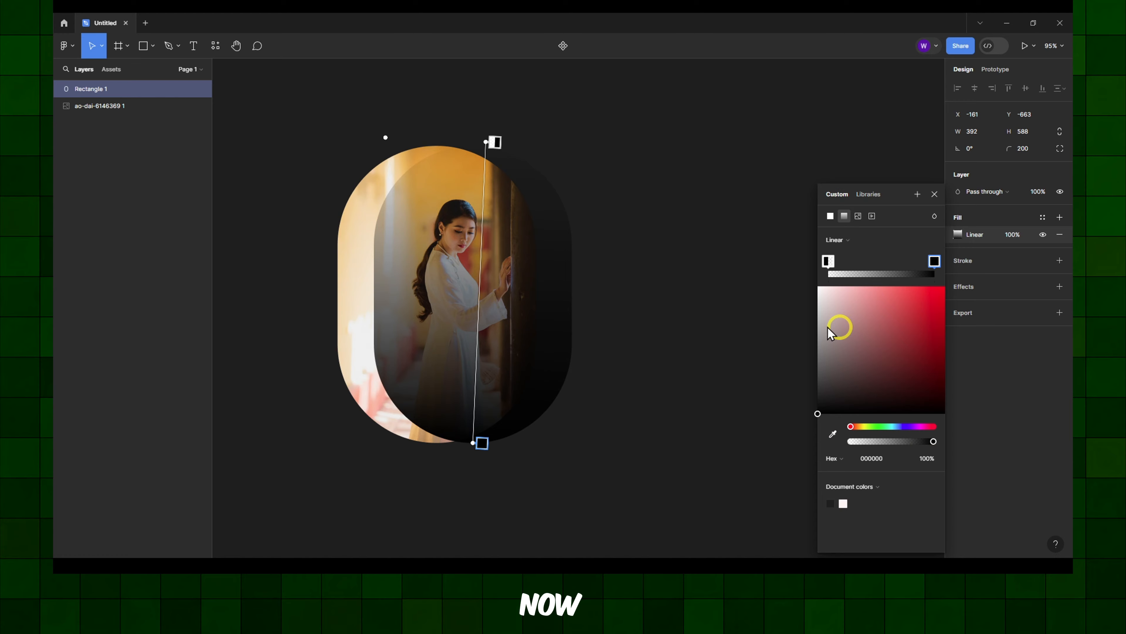
Send the gradient rectangle to the back and move it directly behind the photo
key("Escape")
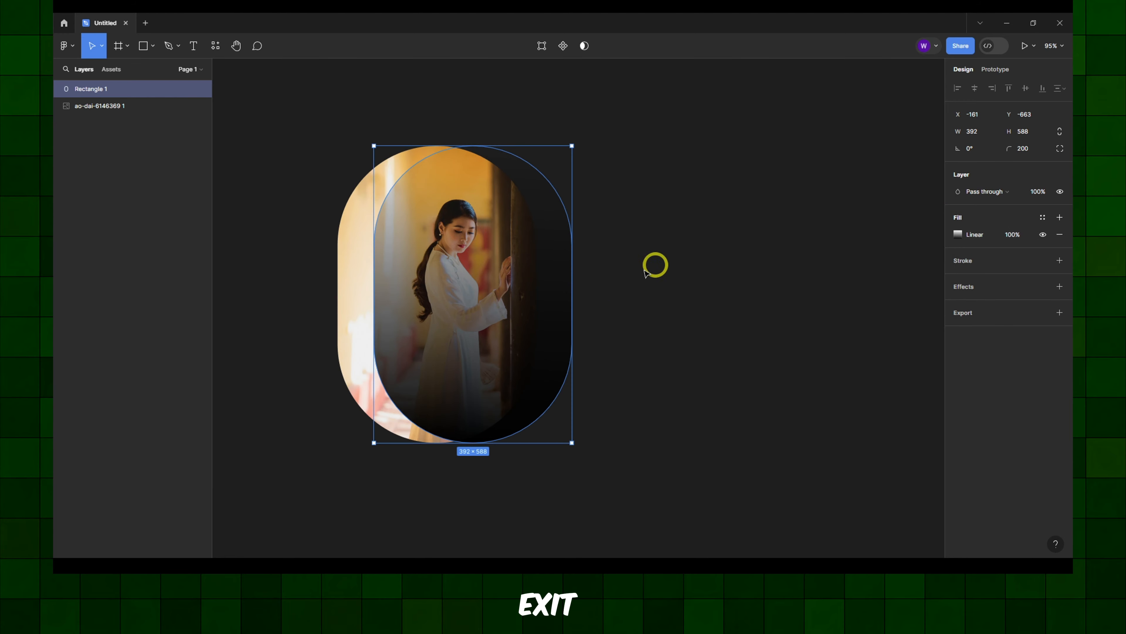
right_click(552, 262)
left_click(584, 345)
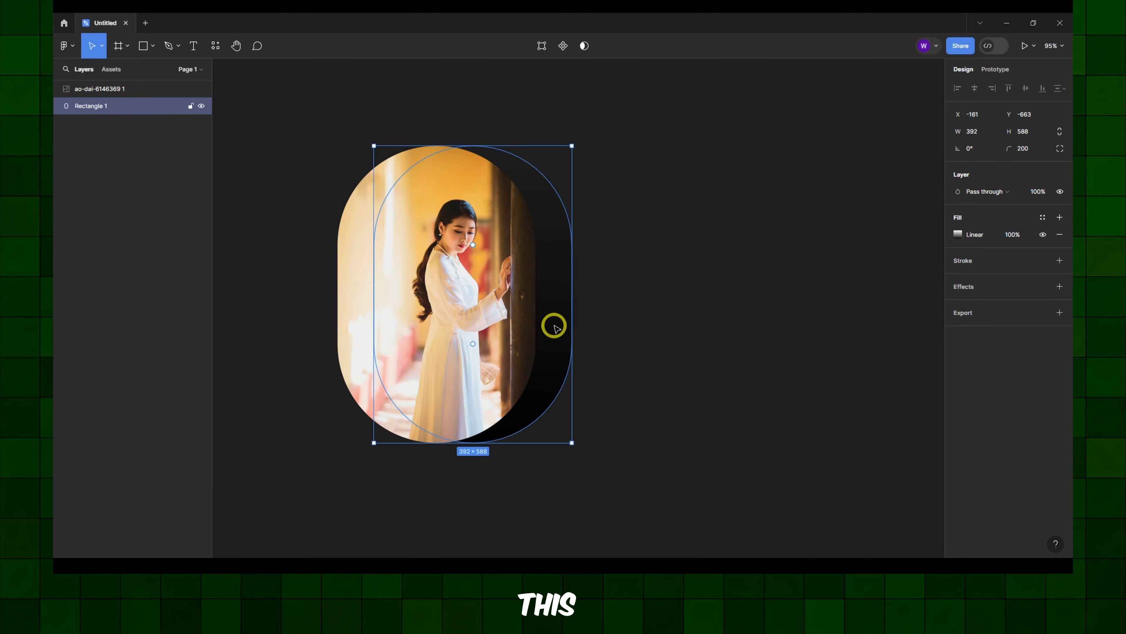
left_click_drag(553, 322, 520, 307)
Place the gradient rectangle directly behind the photo and use it as an alpha mask for the photo
left_click_drag(591, 259, 503, 309)
right_click(440, 227)
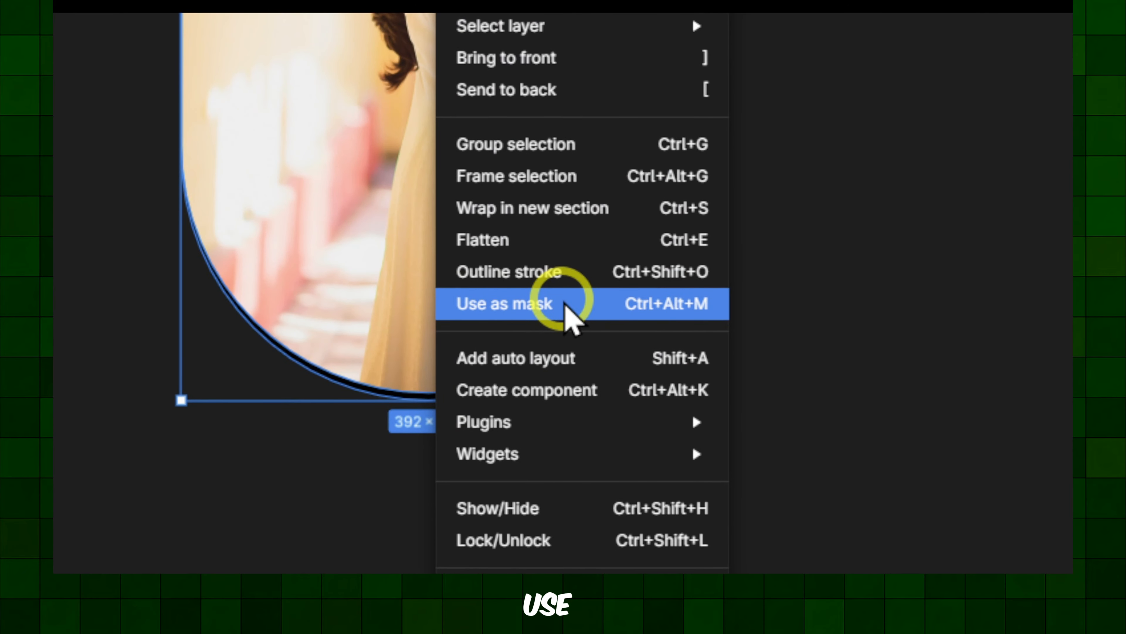
left_click(491, 407)
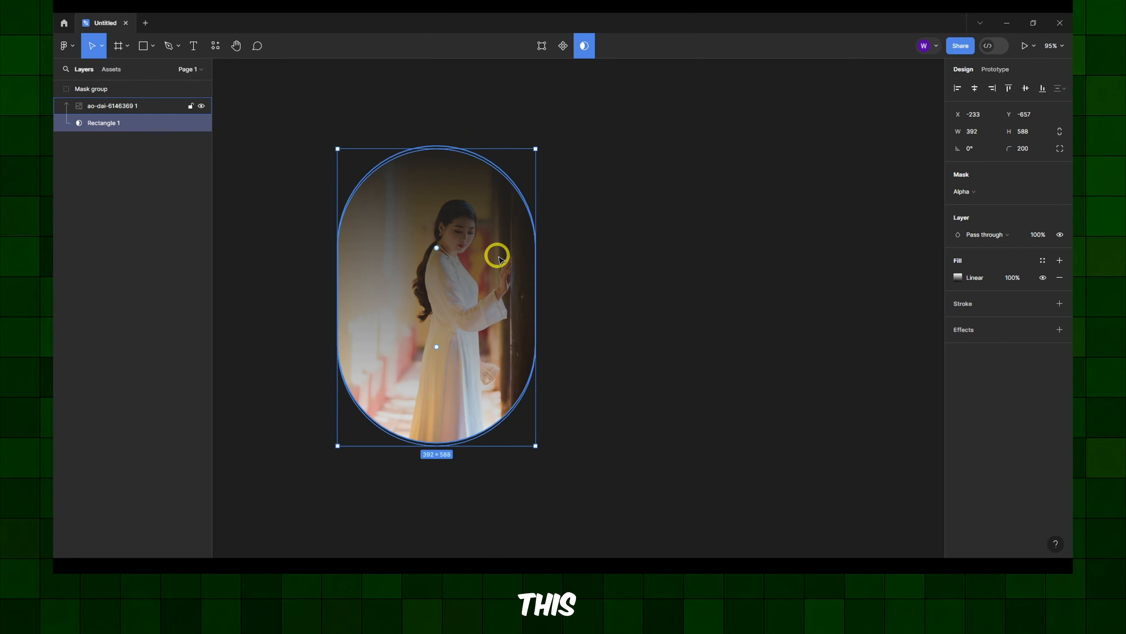
Move the mask group slightly right and down to about X -182, Y -642
left_click(889, 275)
left_click(528, 291)
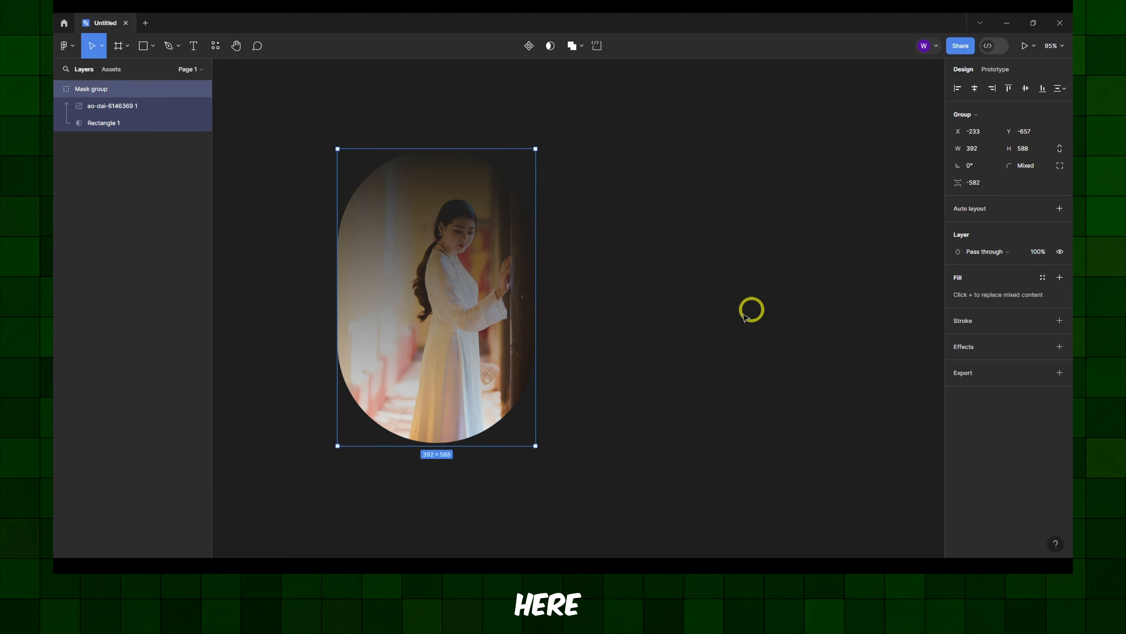
left_click(576, 320)
left_click_drag(506, 318, 534, 325)
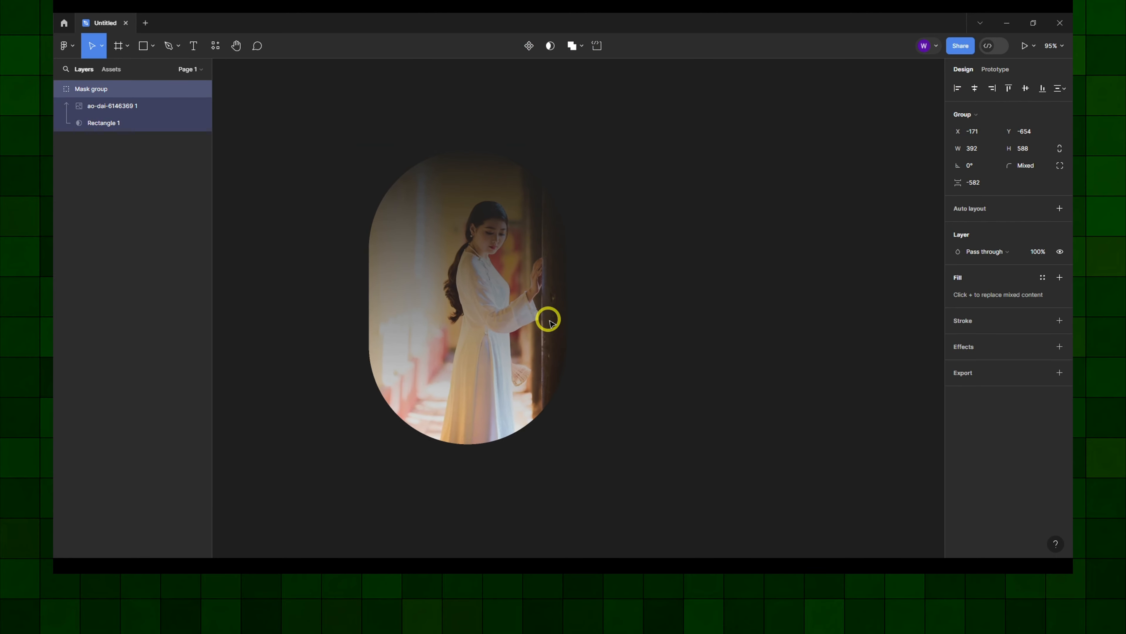
Rearrange Rectangle 1's mask gradient so the photo fades near its lower end, with the lowest black stop at 7% opacity
left_click(156, 135)
left_click(151, 124)
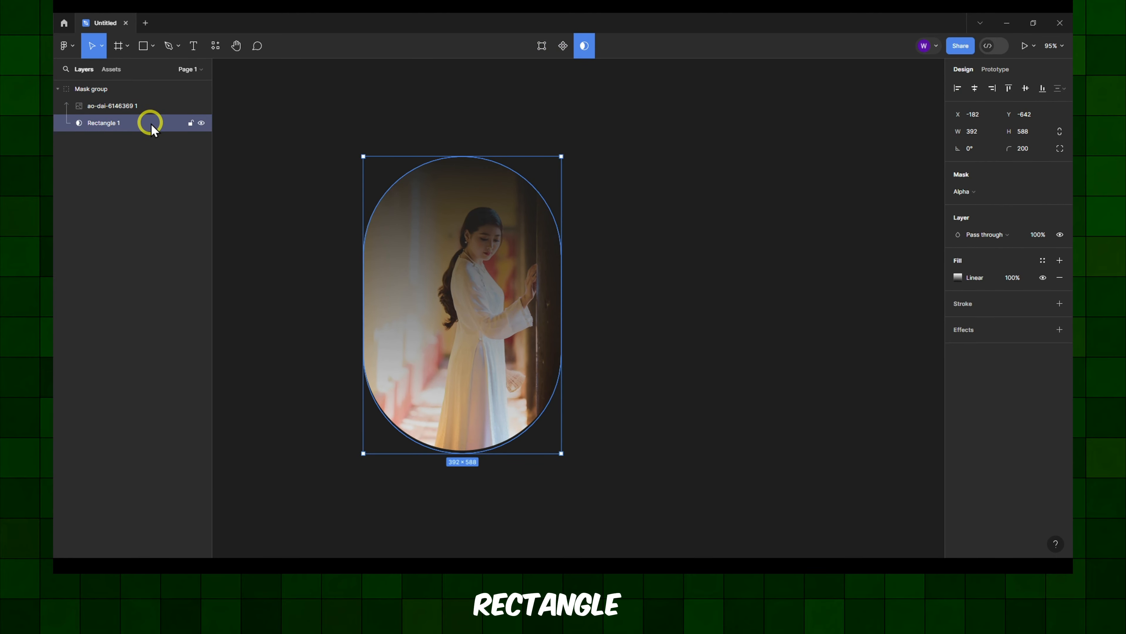
left_click(957, 278)
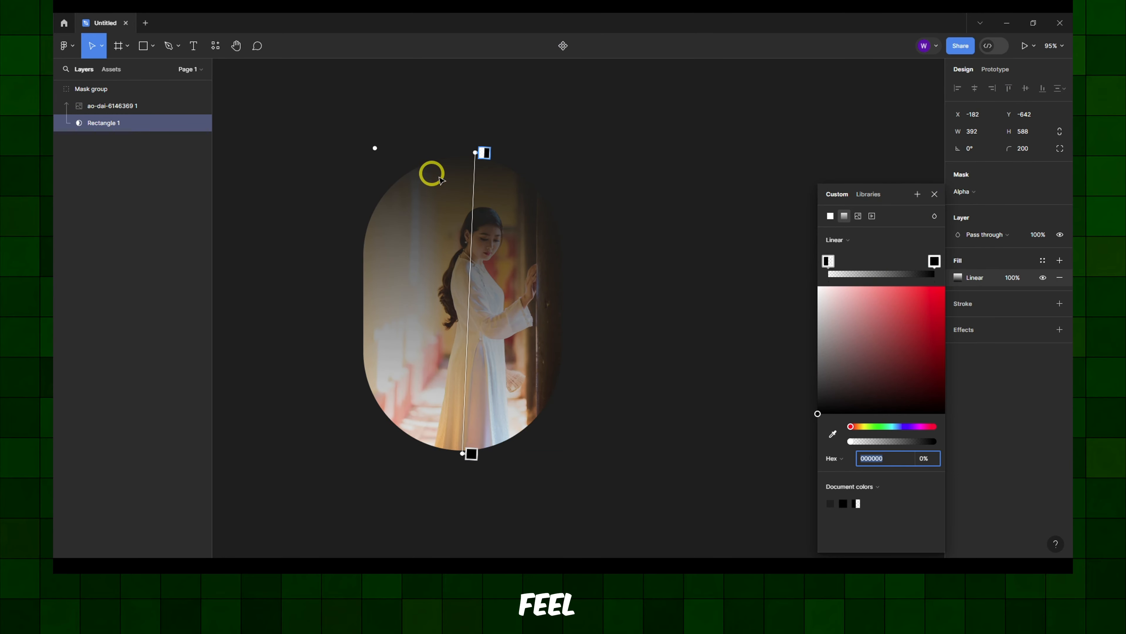
left_click_drag(477, 154, 589, 136)
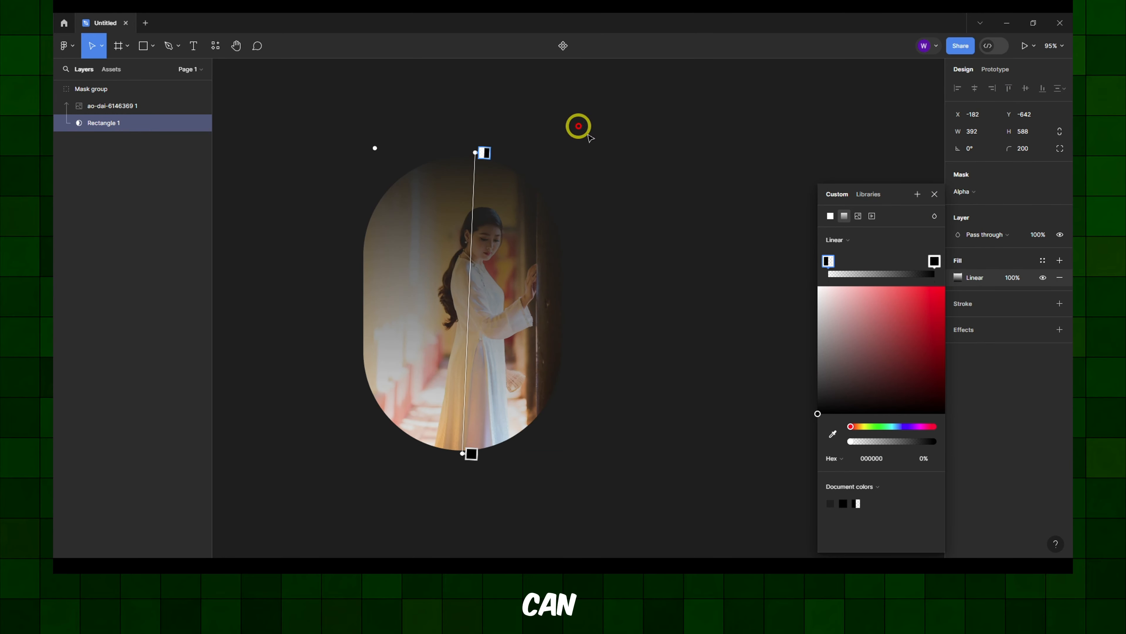
mouse_move(919, 268)
left_mouse_down()
mouse_move(770, 263)
mouse_move(952, 265)
mouse_move(808, 262)
mouse_move(930, 261)
mouse_move(873, 263)
mouse_move(904, 266)
left_mouse_up()
left_click_drag(468, 452, 475, 433)
mouse_move(851, 445)
left_mouse_down()
mouse_move(883, 443)
mouse_move(861, 446)
left_mouse_up()
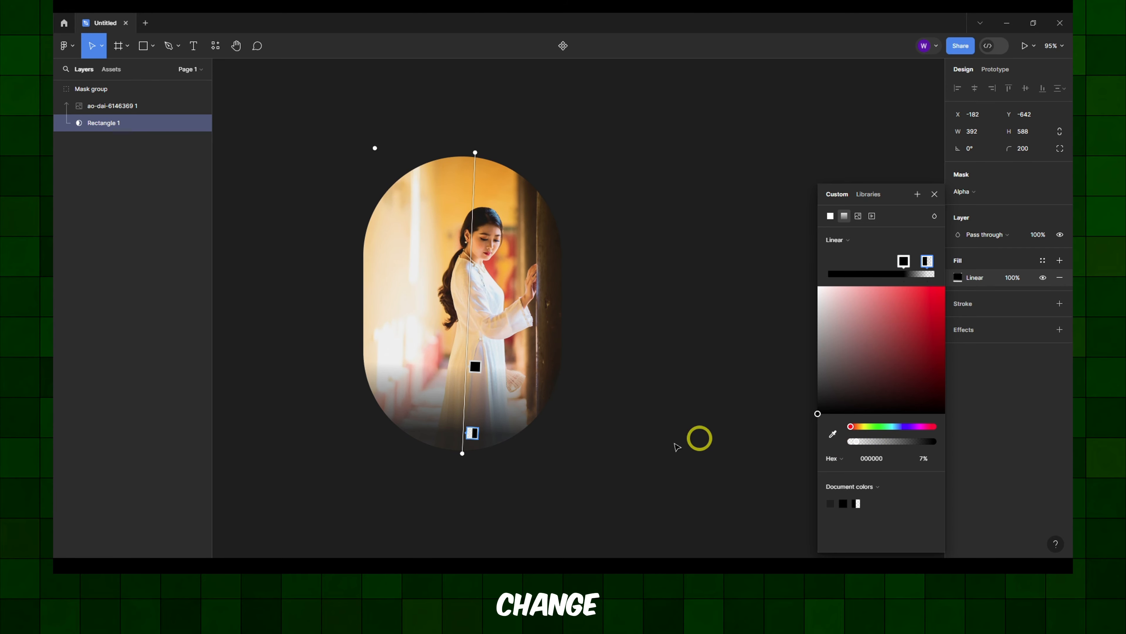
Soften the mask's fade by shifting the stops slightly upward and adding a 000000 stop at 60.84% opacity between them
left_click_drag(473, 433, 474, 427)
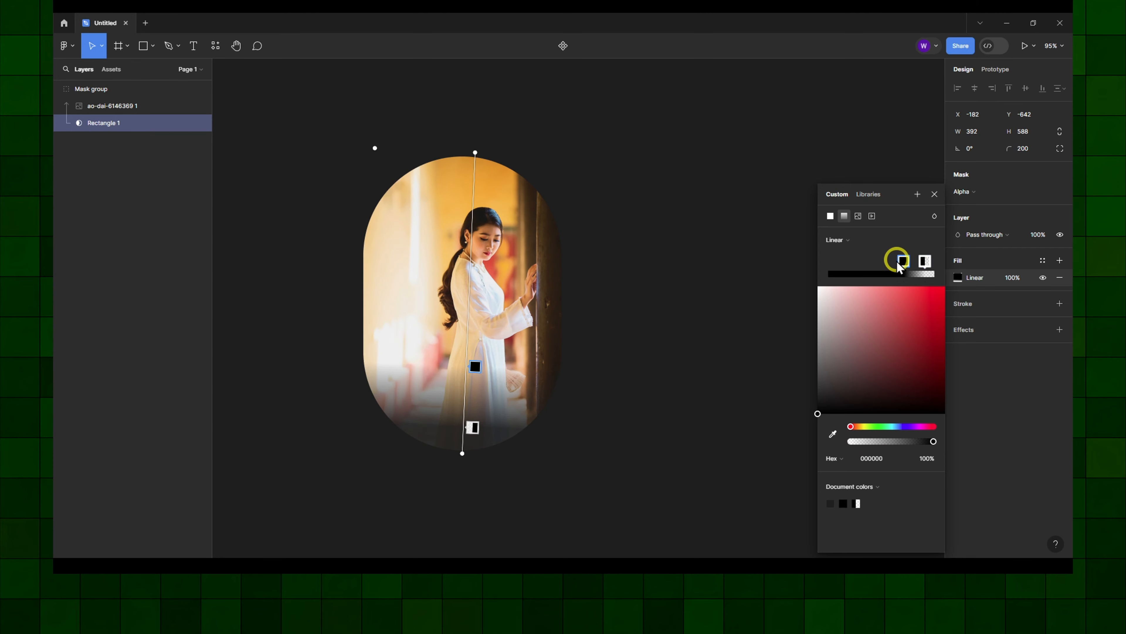
mouse_move(899, 266)
left_mouse_down()
mouse_move(888, 266)
mouse_move(911, 266)
mouse_move(893, 265)
mouse_move(902, 268)
left_mouse_up()
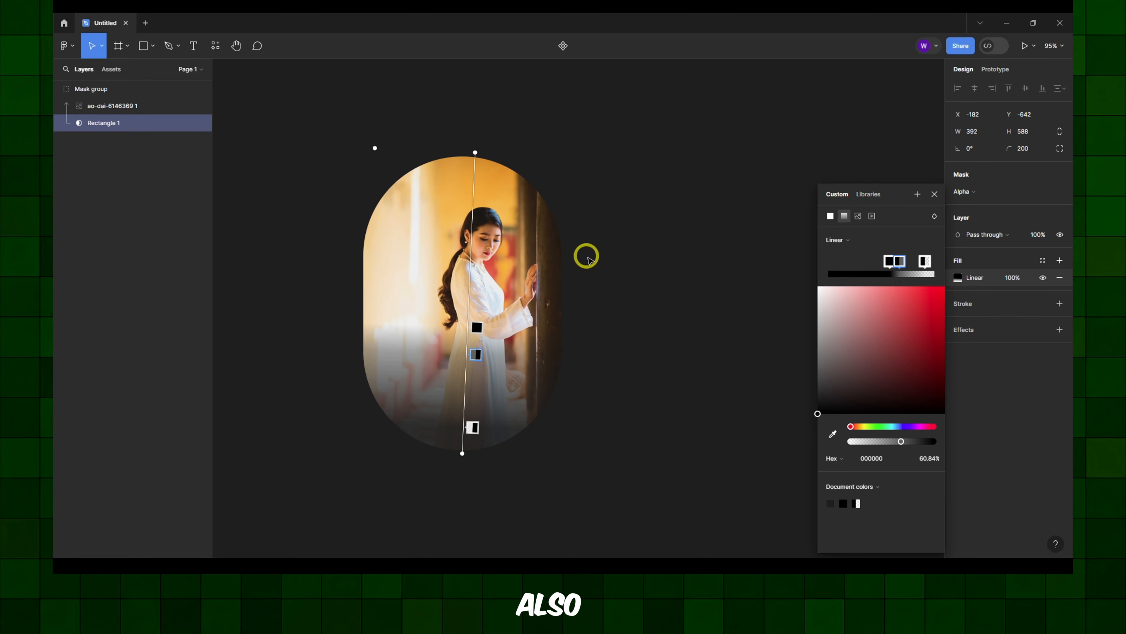
Examine the copy, replace and copy-as options for the photo layer inside the mask group
left_click(511, 251)
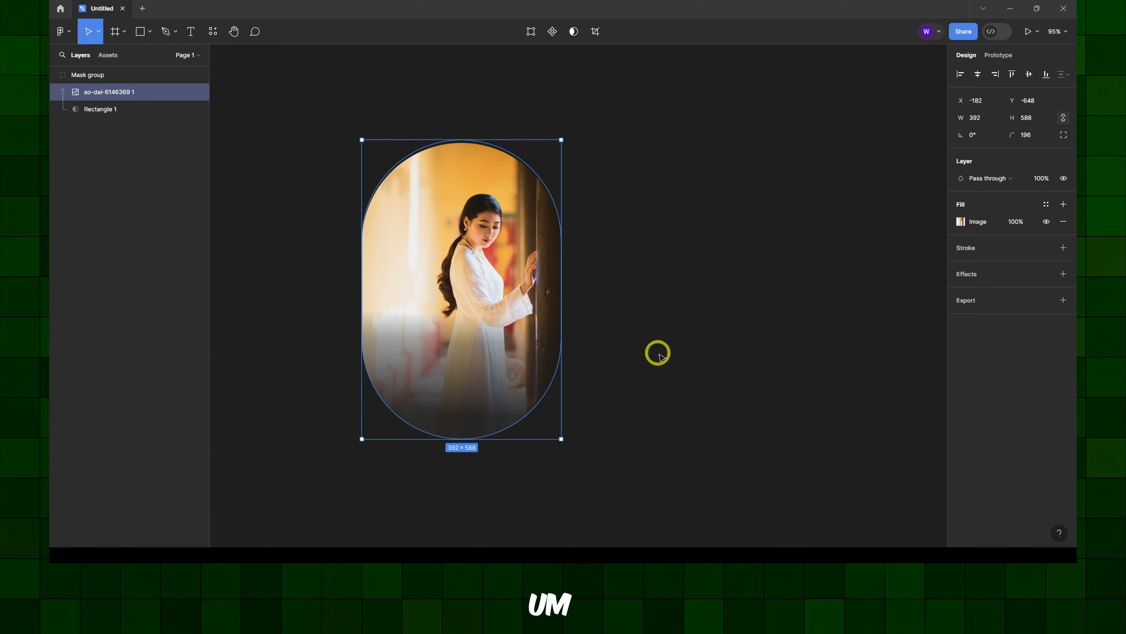
right_click(124, 96)
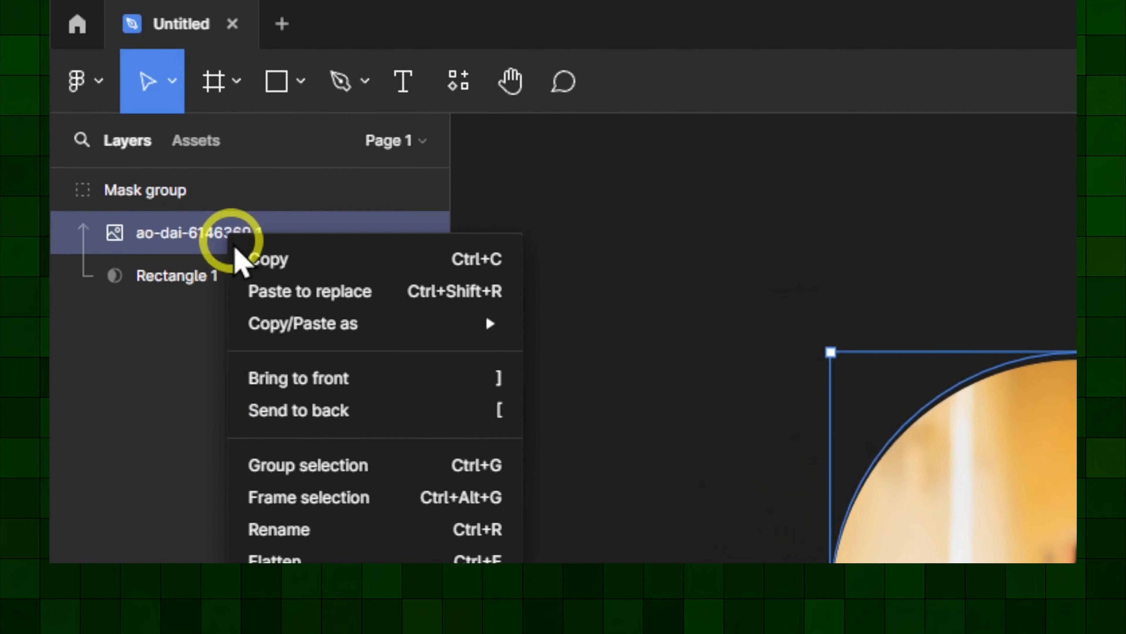
mouse_move(157, 127)
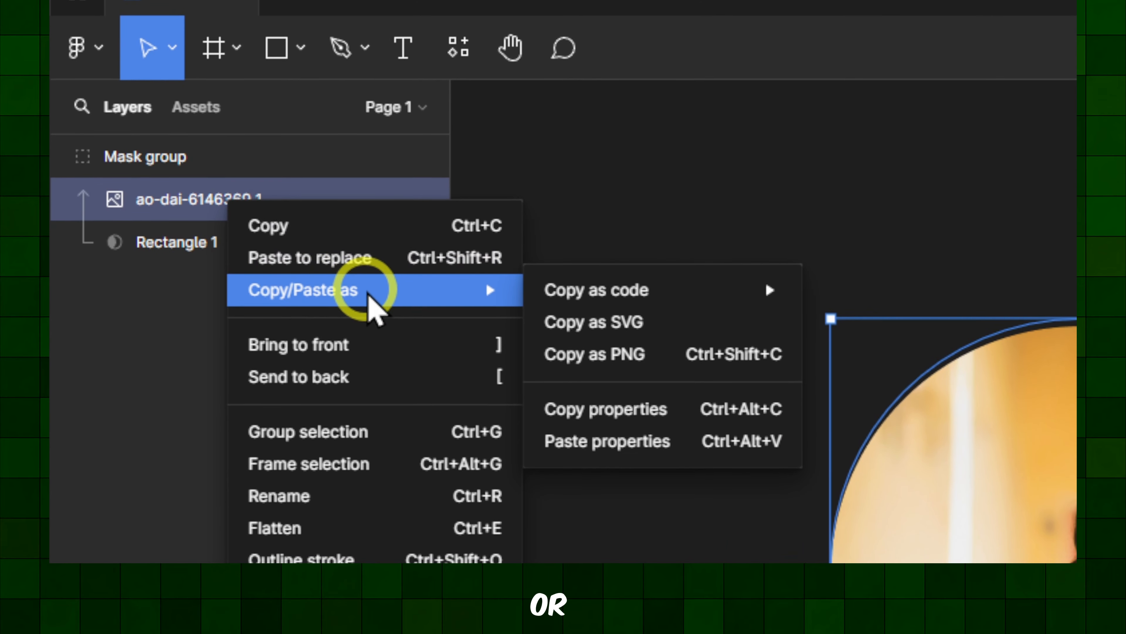
mouse_move(592, 307)
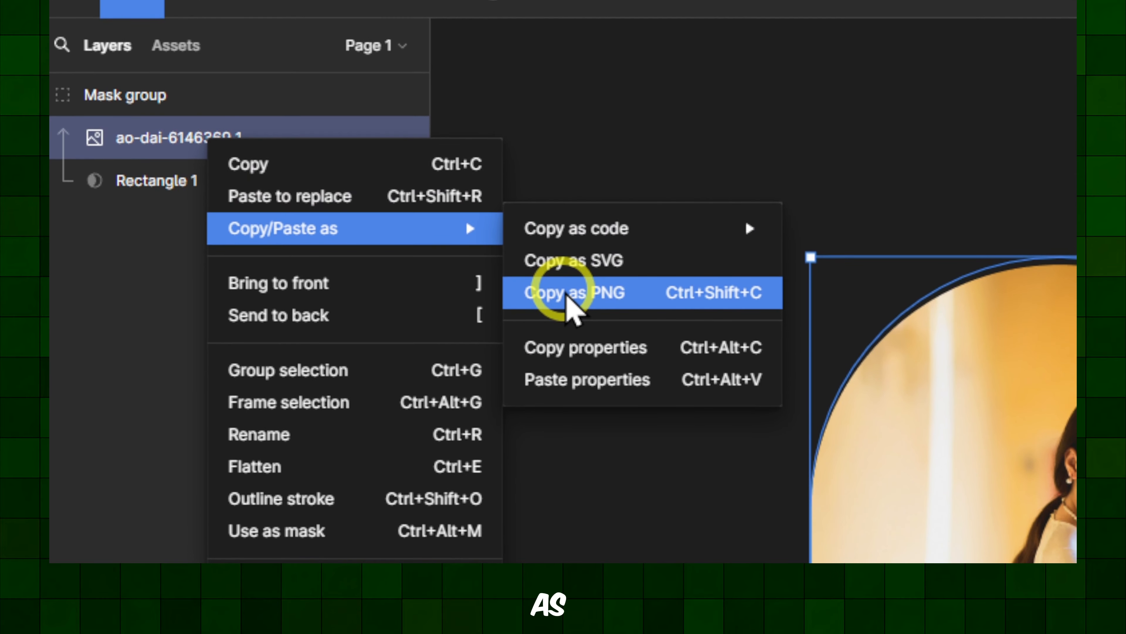
left_click(574, 358)
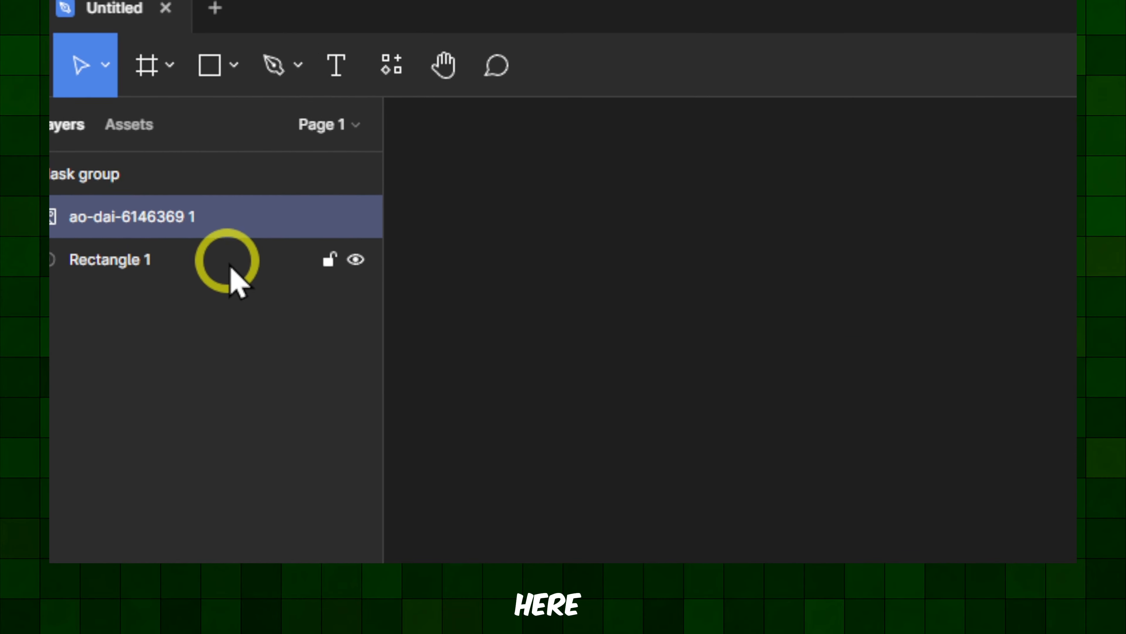
right_click(270, 249)
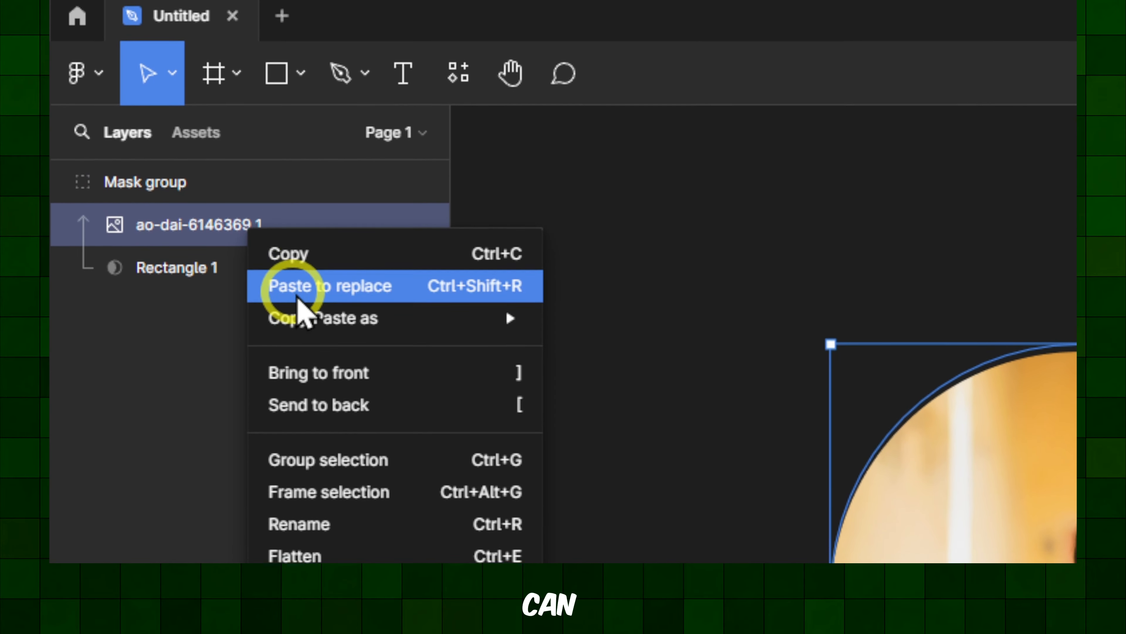
Duplicate the photo layer out of the mask group and move the copy away from the masked photo
left_click(224, 247)
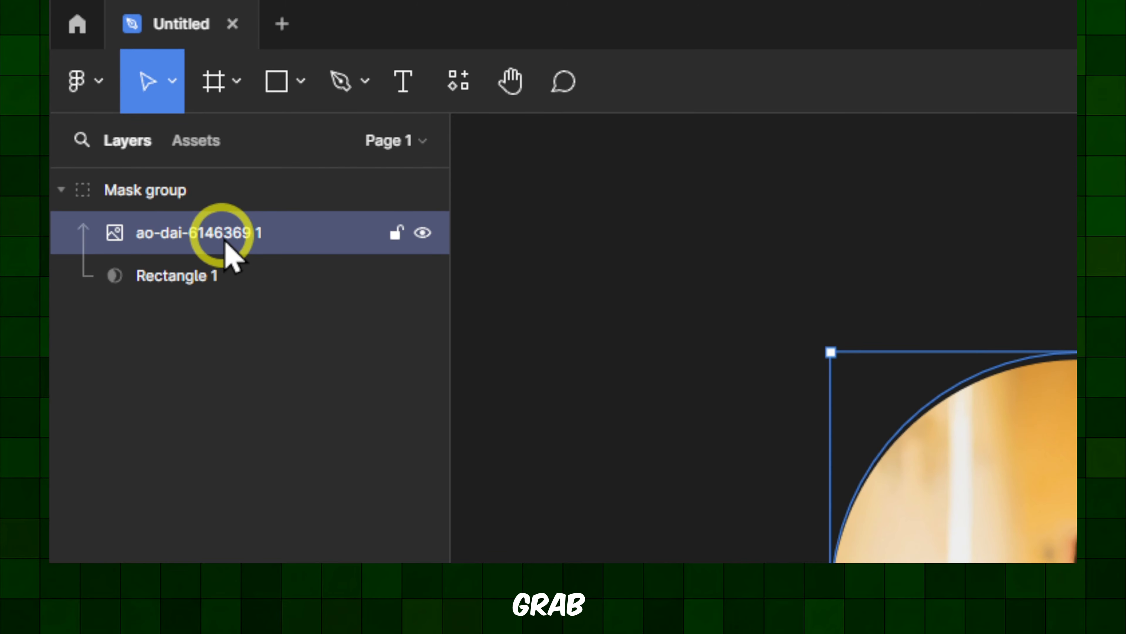
left_click_drag(233, 193, 231, 185)
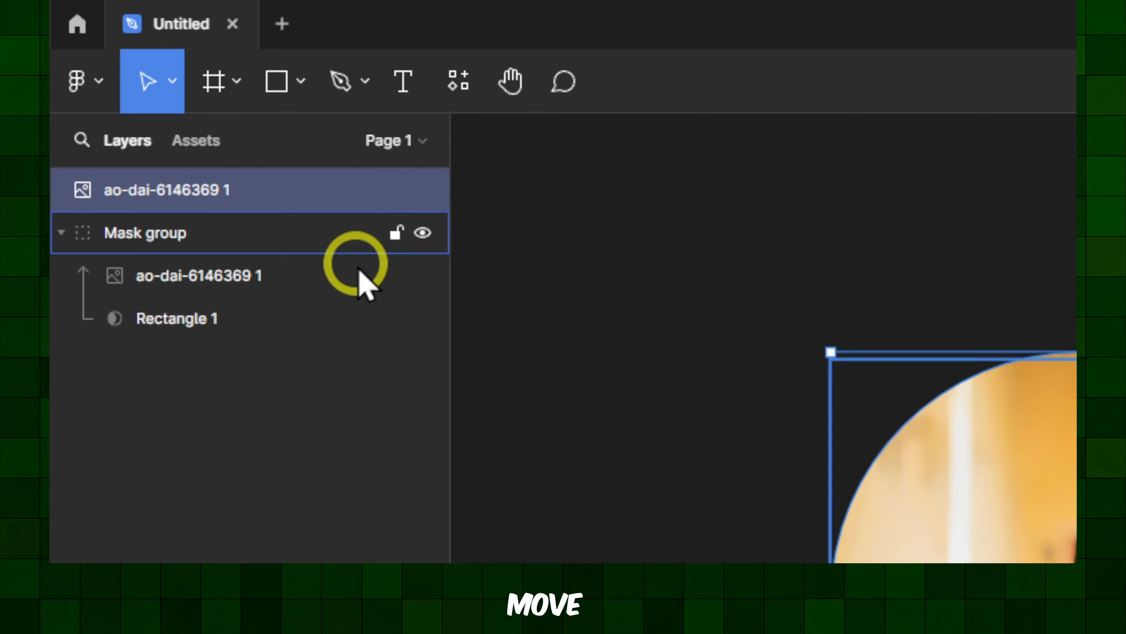
left_click_drag(982, 437, 774, 312)
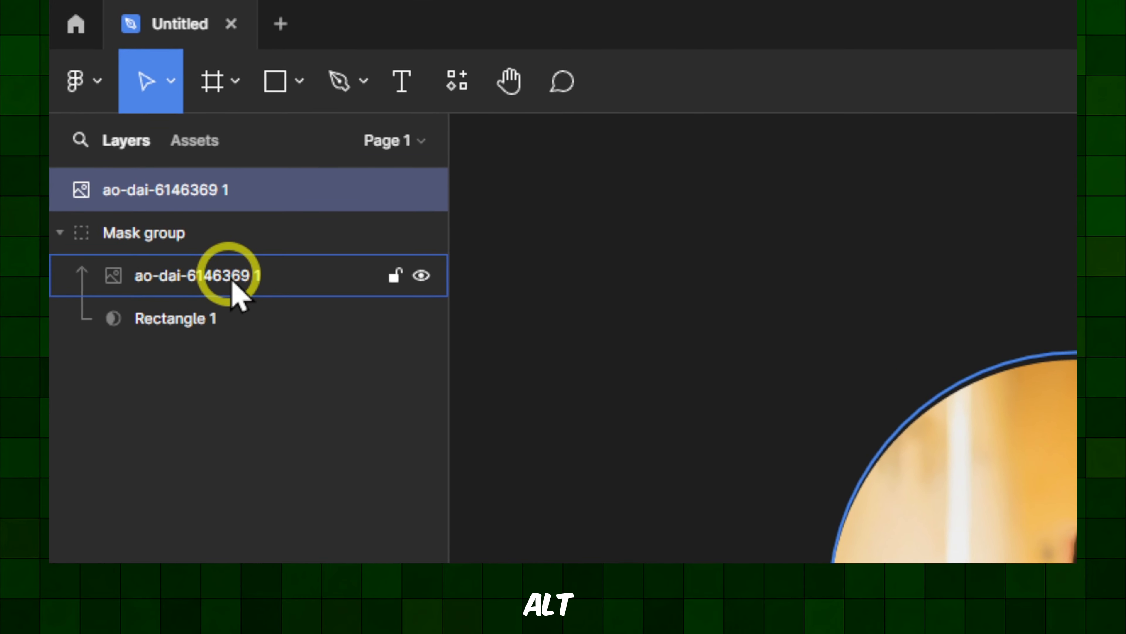
Duplicate the masked photo layer three times below Rectangle 1 and undo the three copies
left_click_drag(232, 282, 233, 412)
left_click_drag(232, 366, 231, 450)
left_click_drag(232, 346, 234, 342)
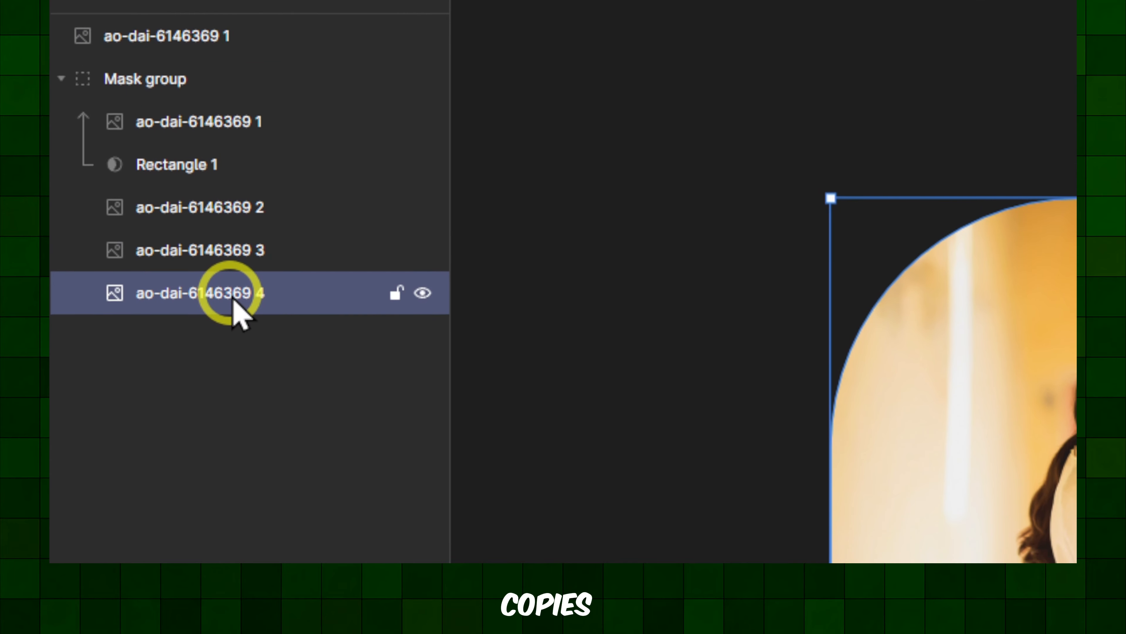
key("super+z")
key("super+z")
key("super+z")
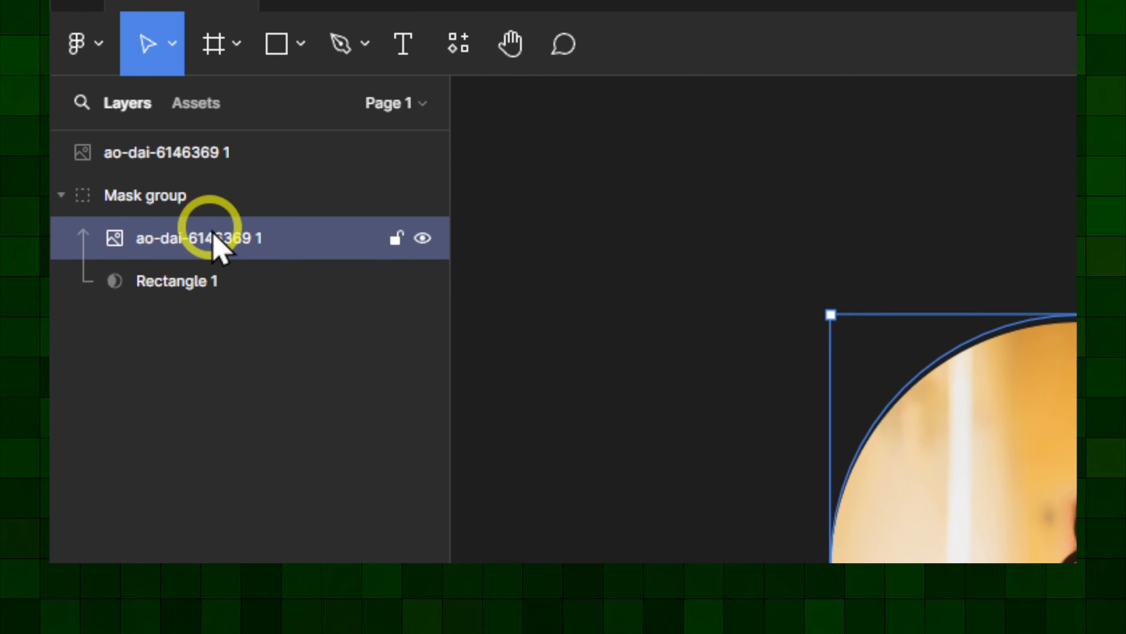
Position the unmasked photo copy beside the masked photo at about X 307, Y -642
left_click(193, 40)
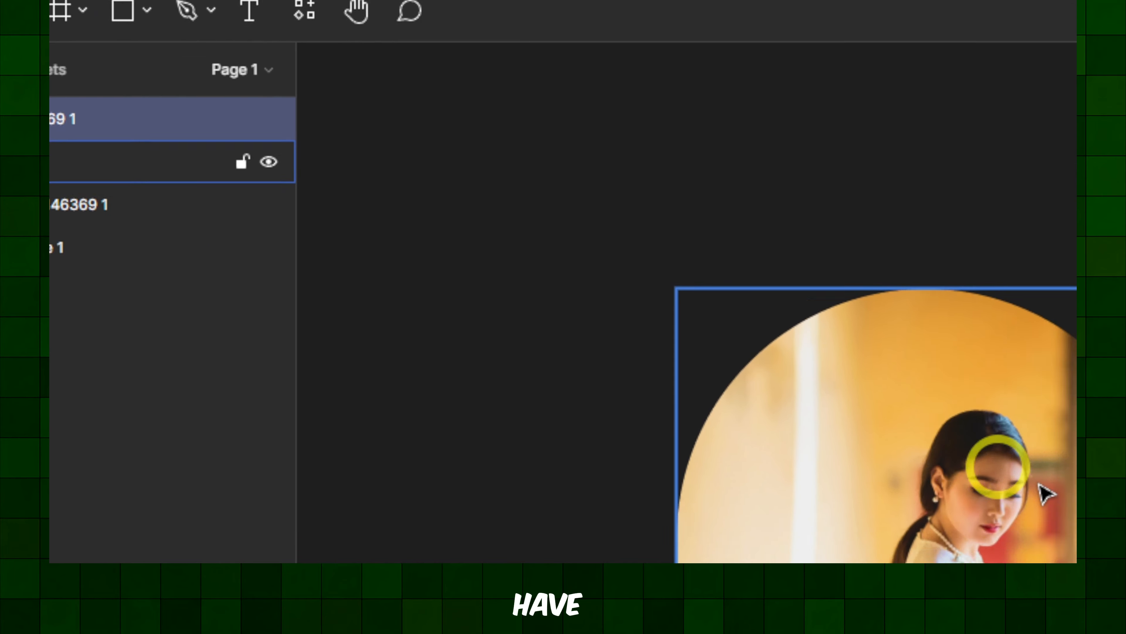
left_click_drag(891, 548, 754, 313)
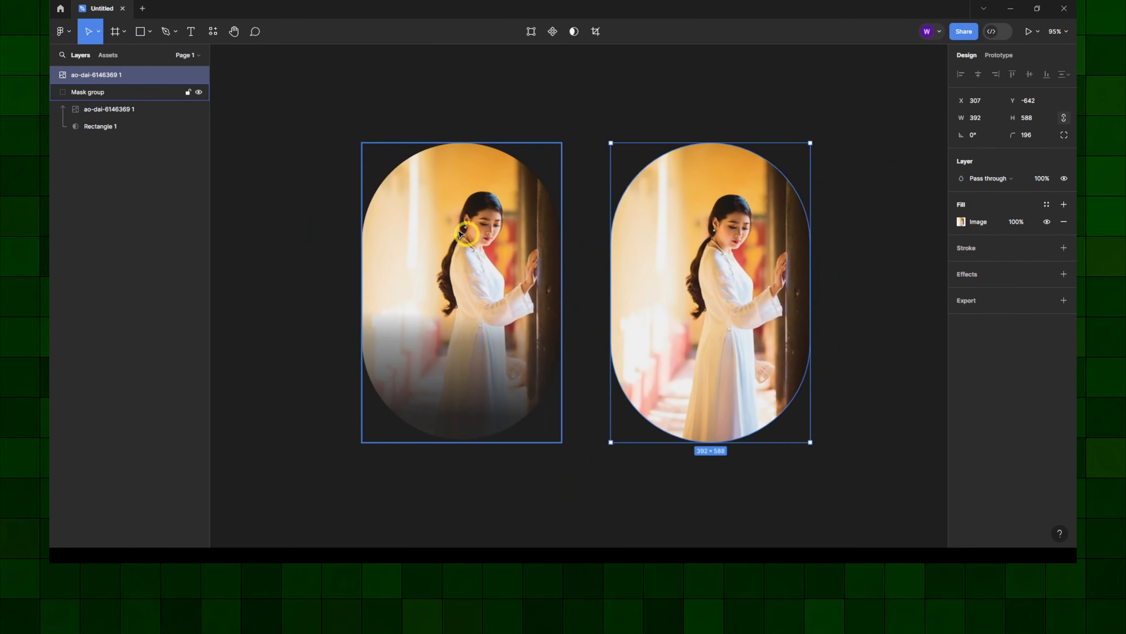
right_click(95, 71)
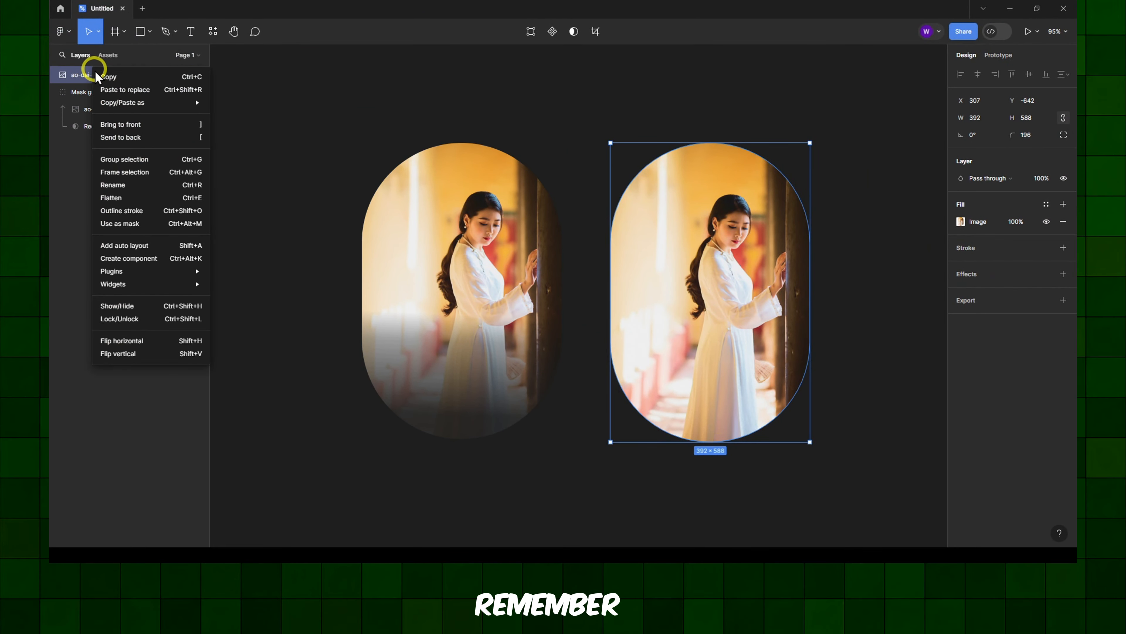
left_click(88, 73)
Duplicate the photo layer from inside the mask group to directly above that group
left_click(101, 109)
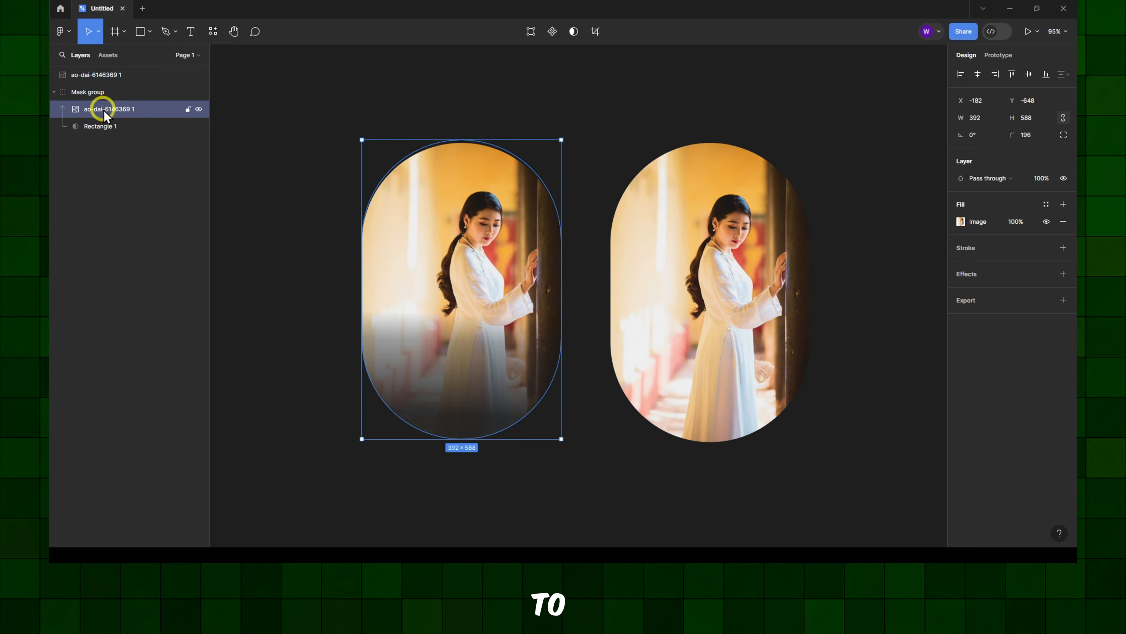
left_click_drag(114, 110, 117, 150, "alt")
key("ctrl+z")
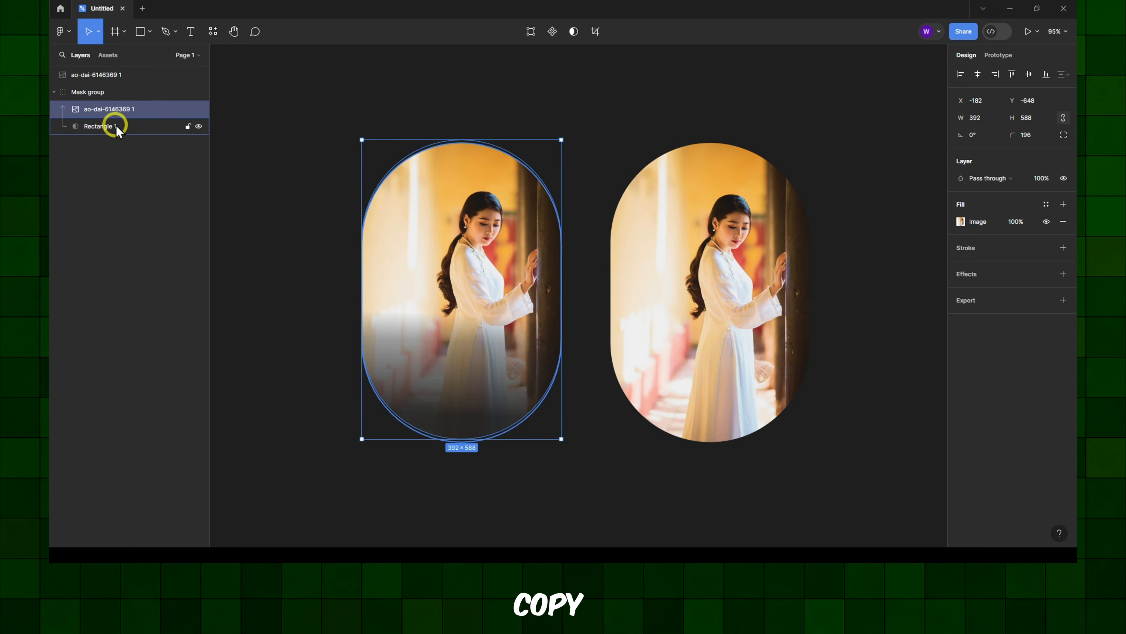
left_click_drag(113, 90, 114, 82, "alt")
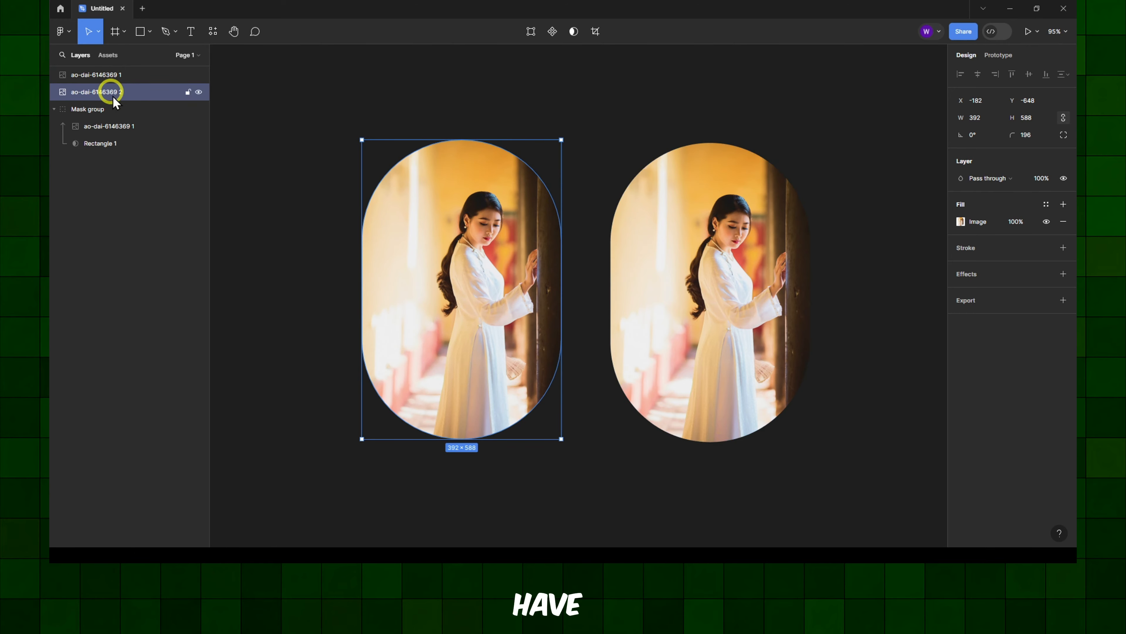
Group the new photo copy ao-dai-6146369 2 on its own and show the group's contents
right_click(115, 93)
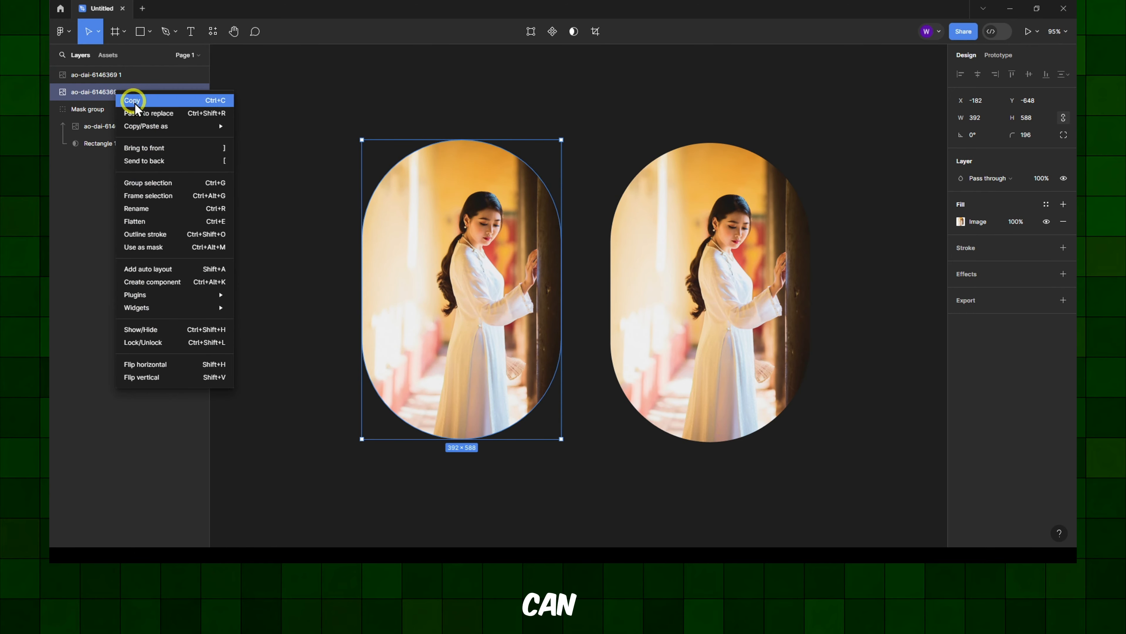
left_click(175, 185)
left_click(54, 91)
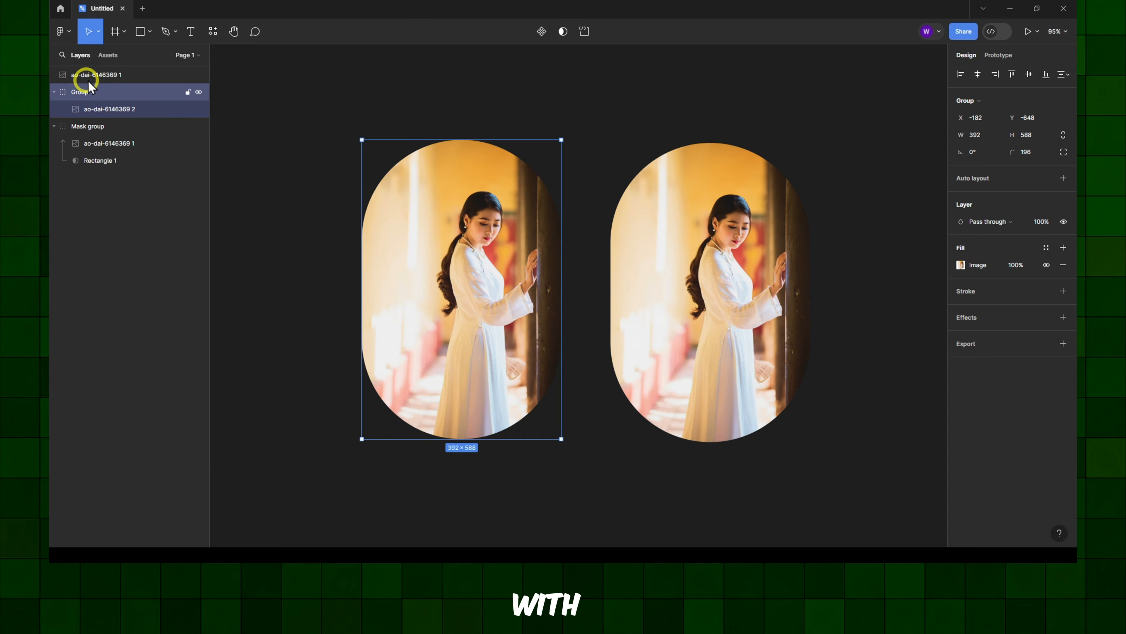
Delete the ungrouped photo copy at the top of the layer list
right_click(90, 76)
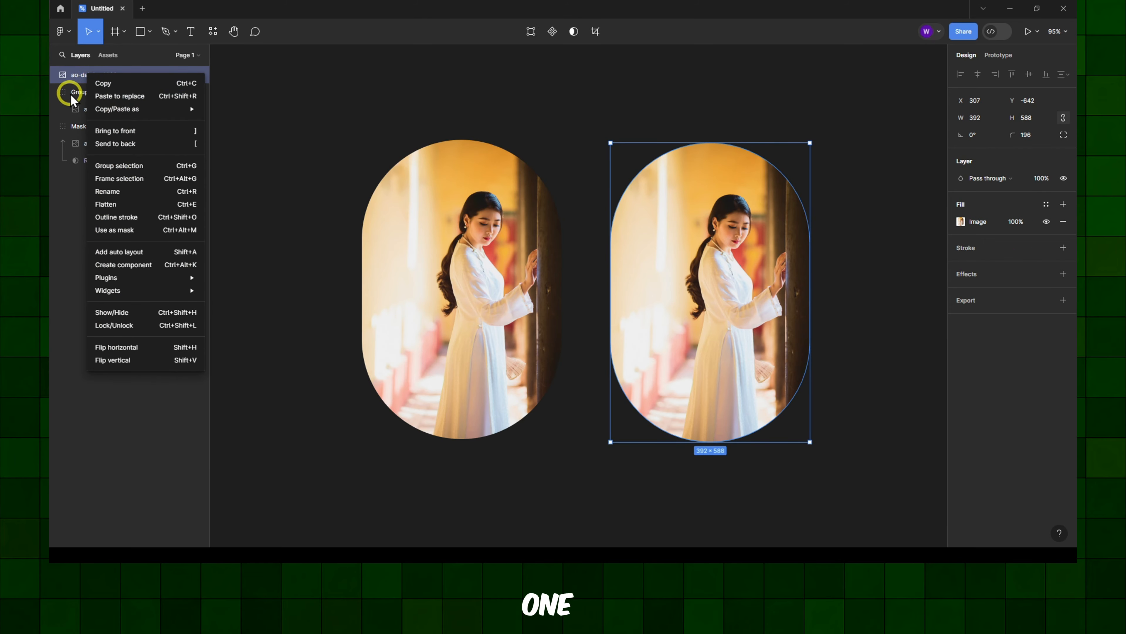
left_click(74, 79)
key("Delete")
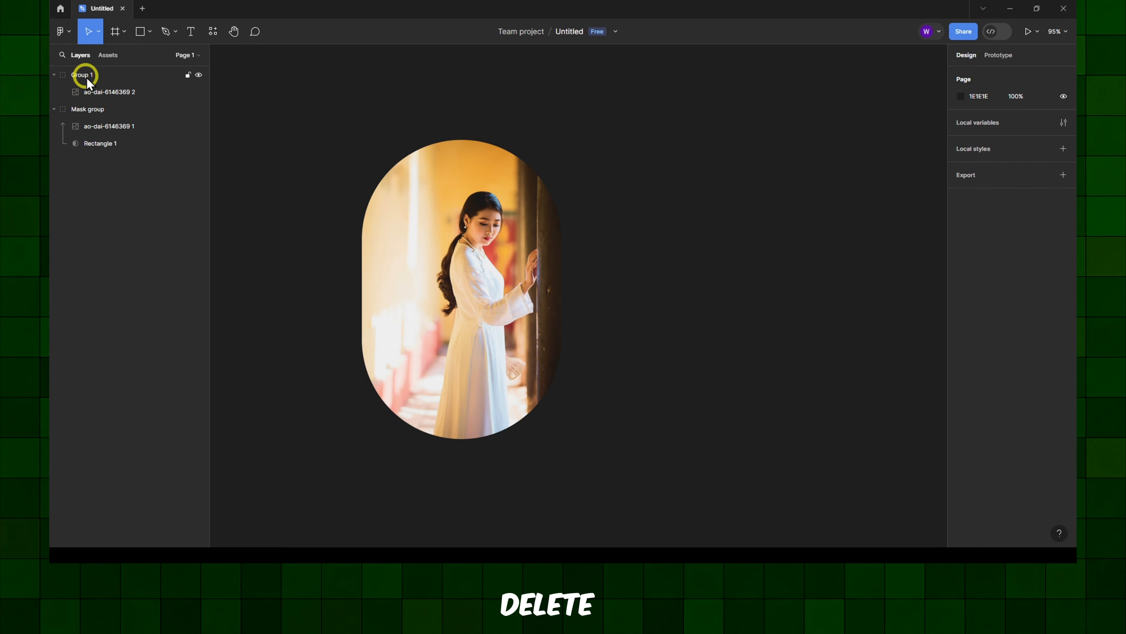
Move the photo inside Group 1 to the right of the masked photo, at about X 313, Y -632
left_click(97, 92)
left_click_drag(446, 213, 714, 216)
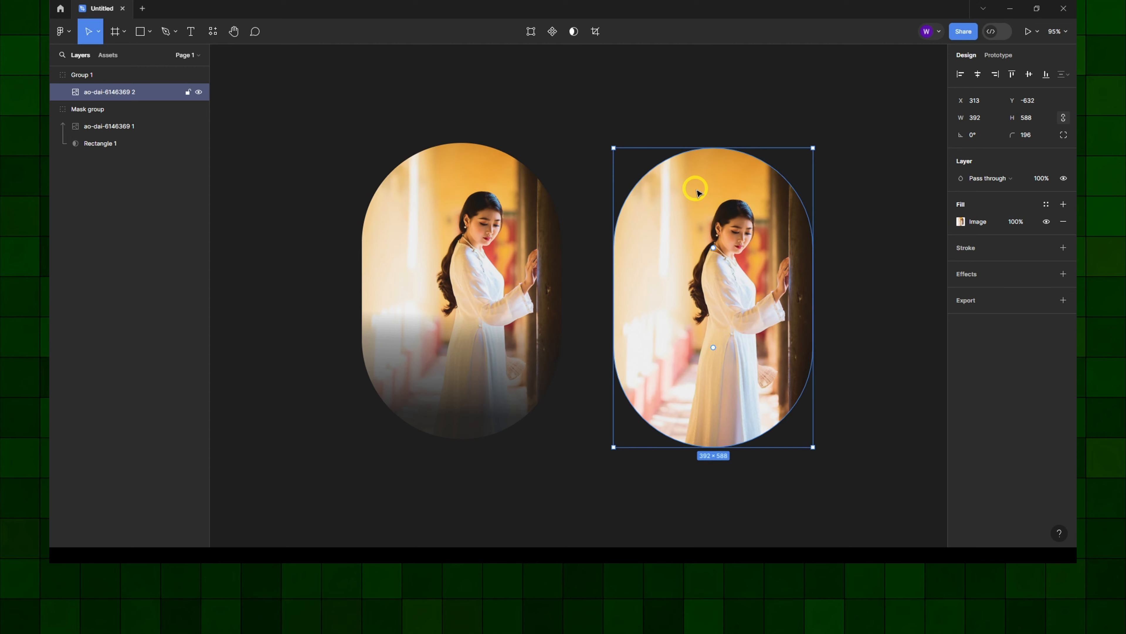
Draw a portrait frame of about 482 × 639 in the empty canvas area beside the unmasked photo copy
scroll(718, 206, "right", 8)
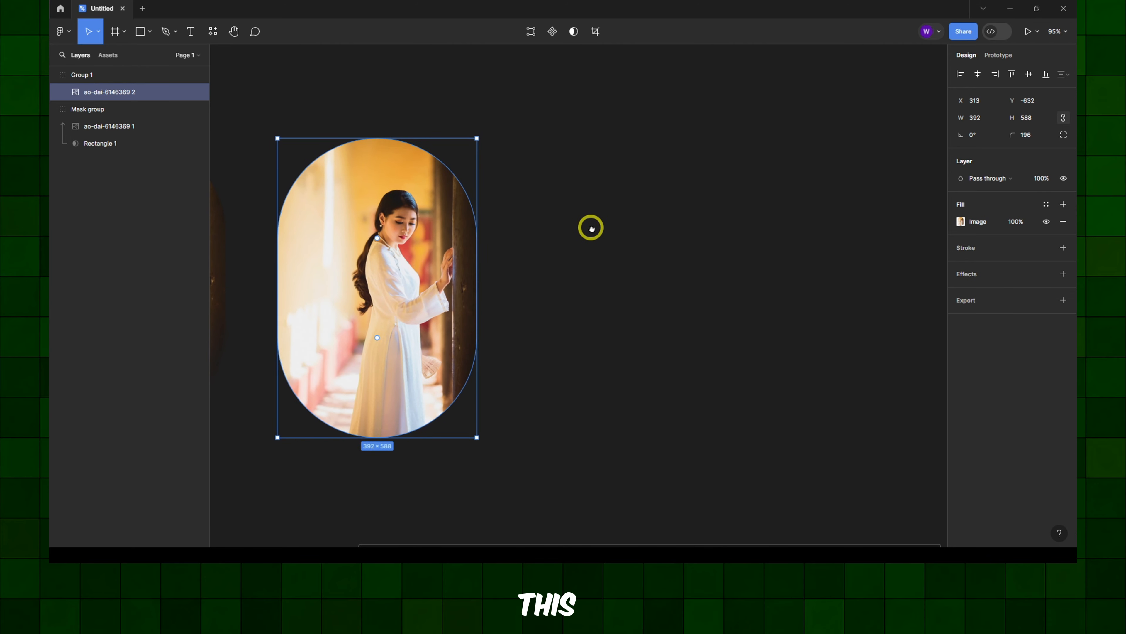
left_click(147, 33)
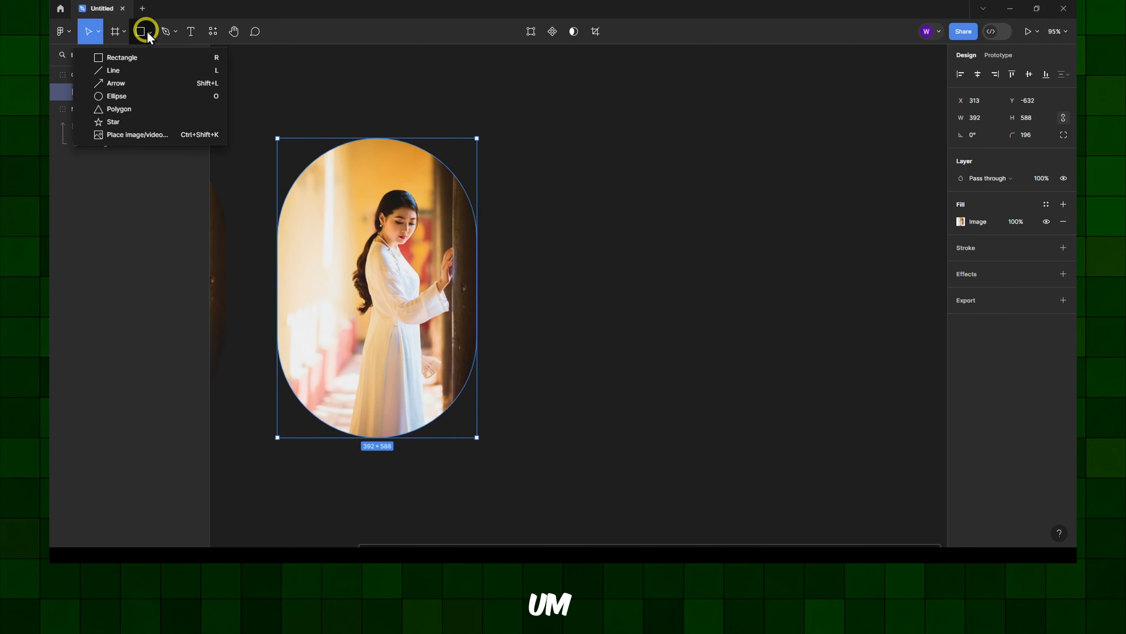
left_click(122, 32)
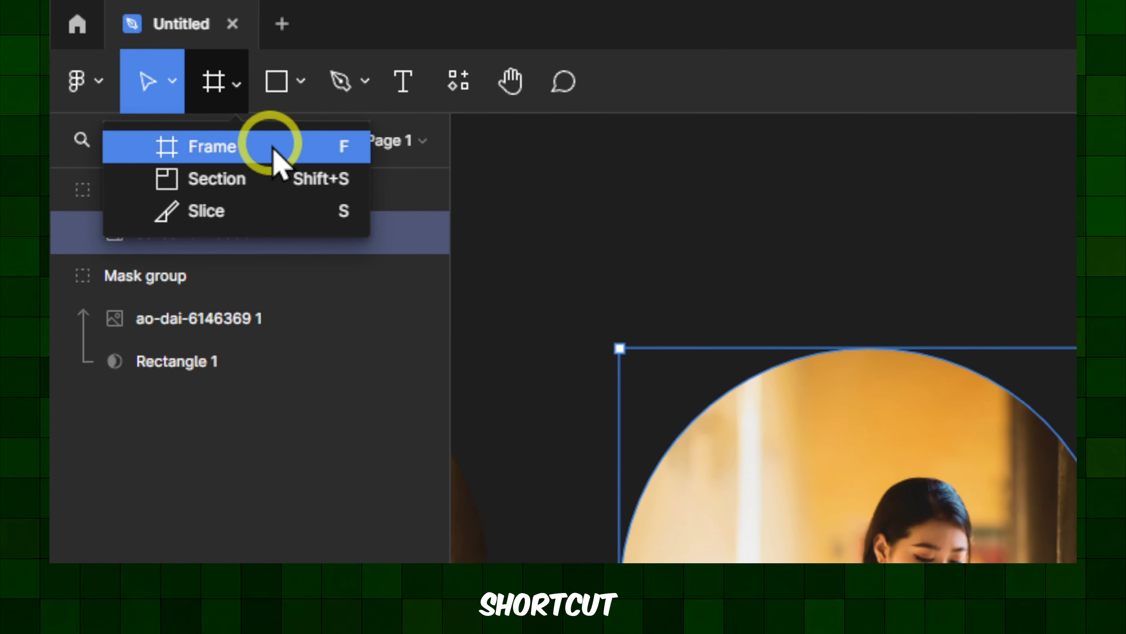
left_click(272, 149)
left_click_drag(581, 120, 828, 449)
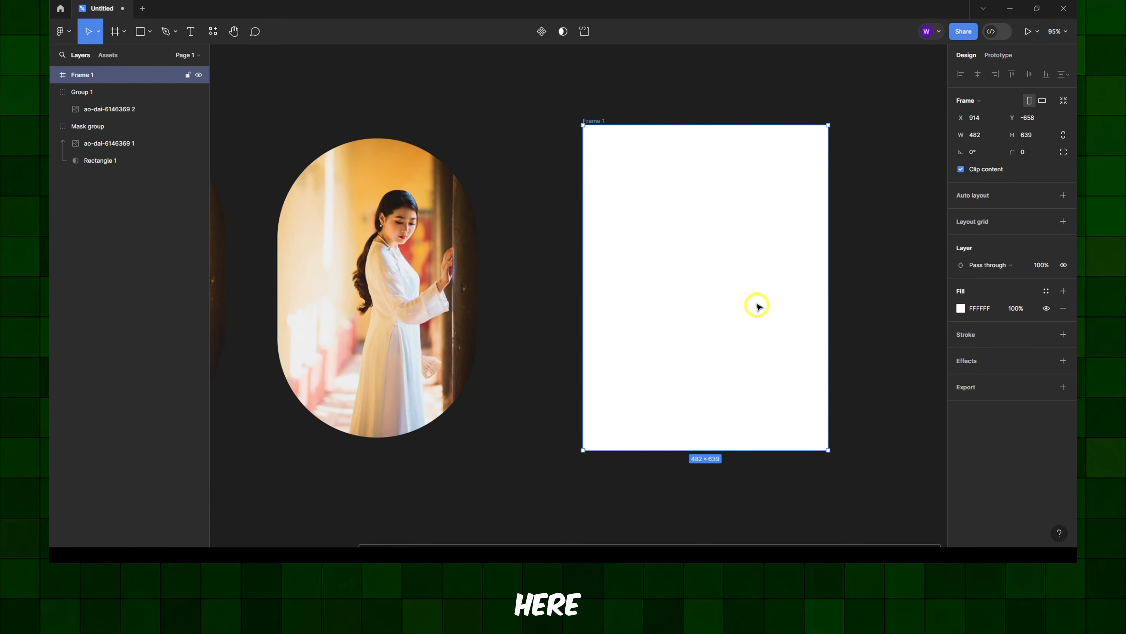
Change the new frame's solid white fill to an image fill and keep its scaling mode at Fill
left_click_drag(711, 272, 654, 279)
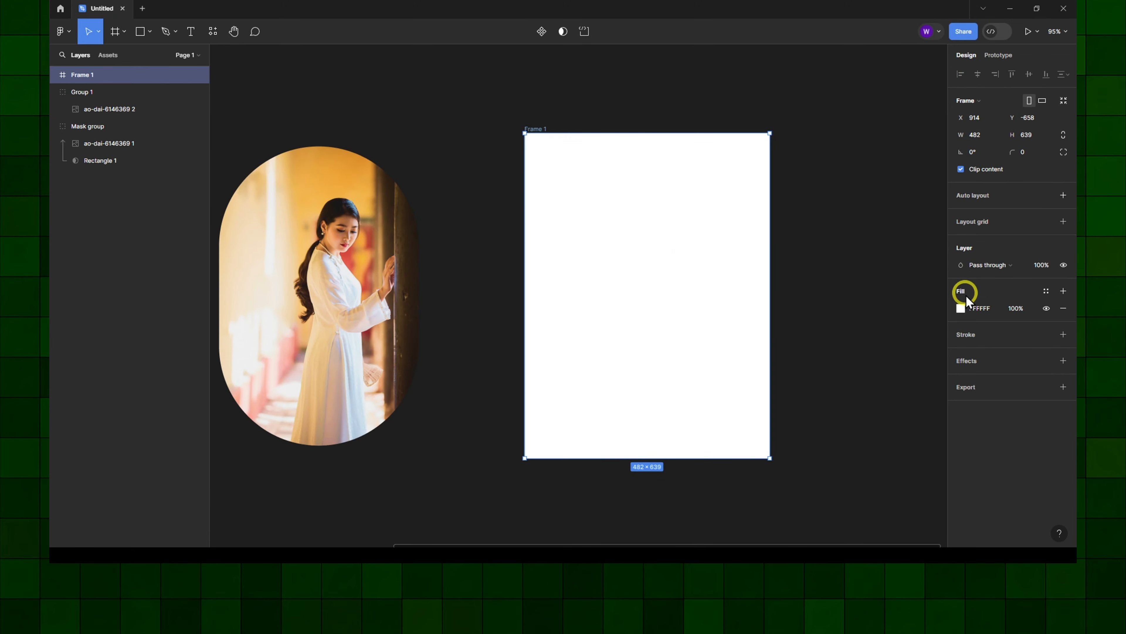
left_click(960, 309)
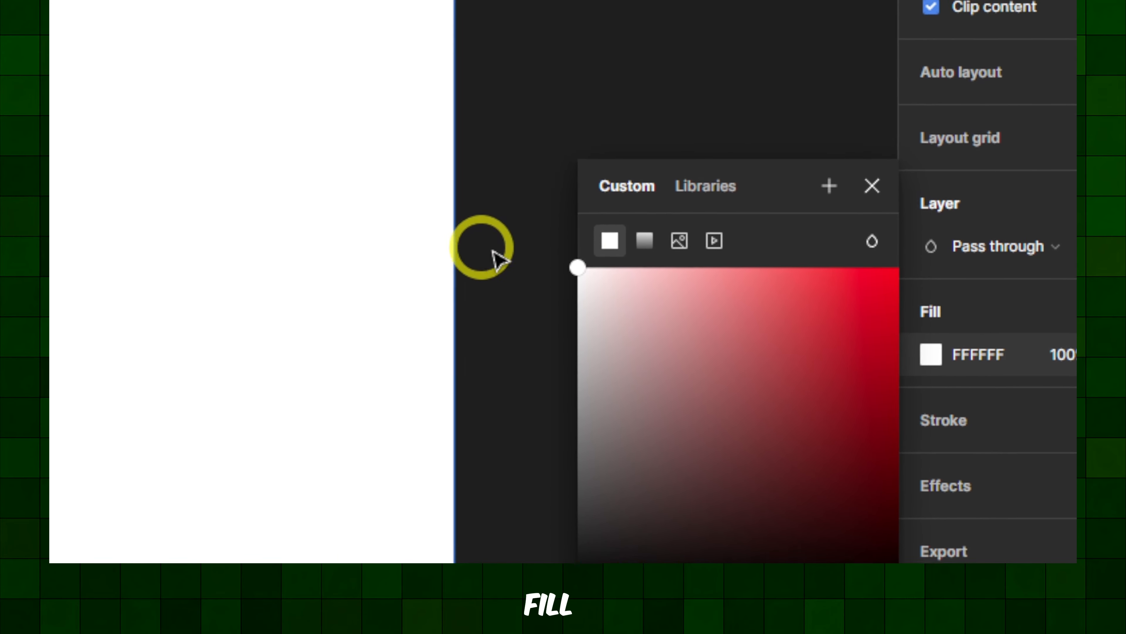
left_click(629, 275)
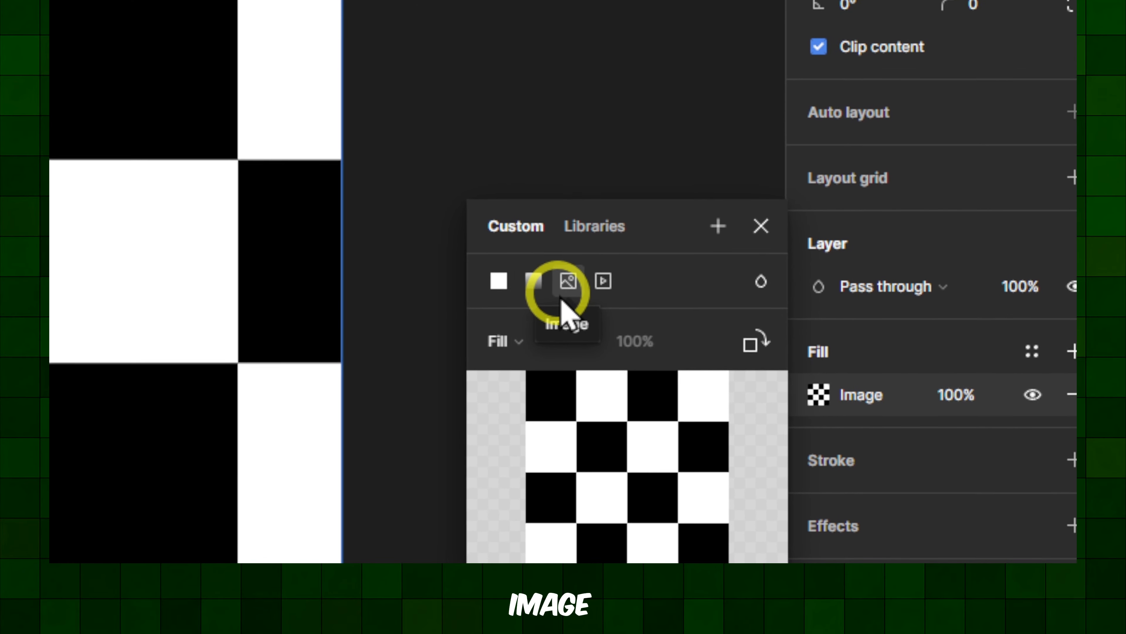
left_click(517, 342)
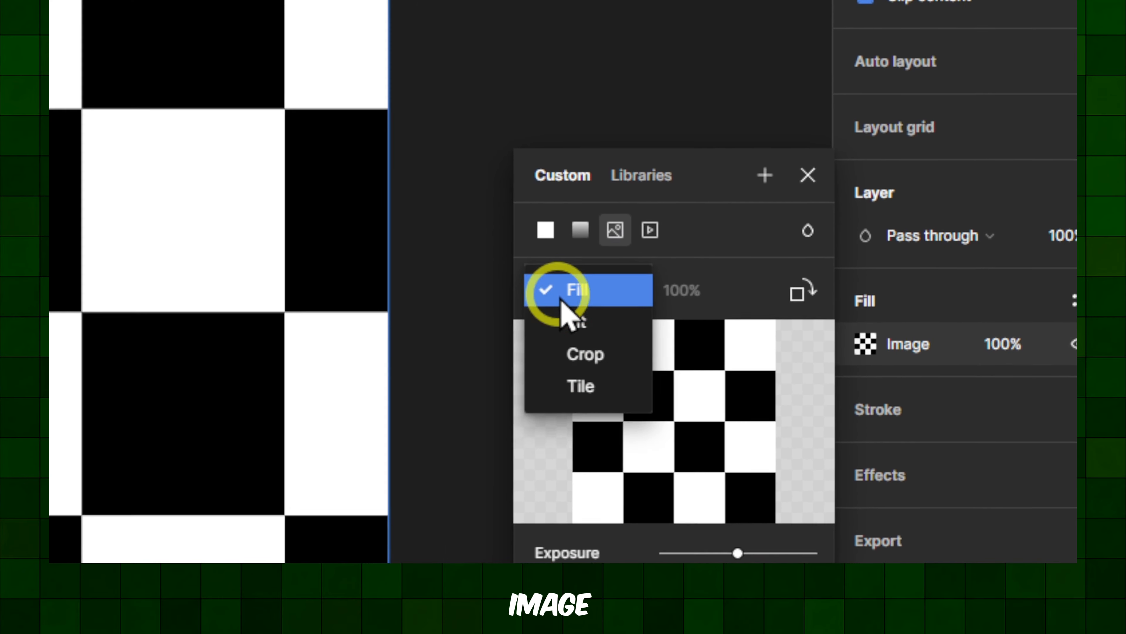
left_click(568, 291)
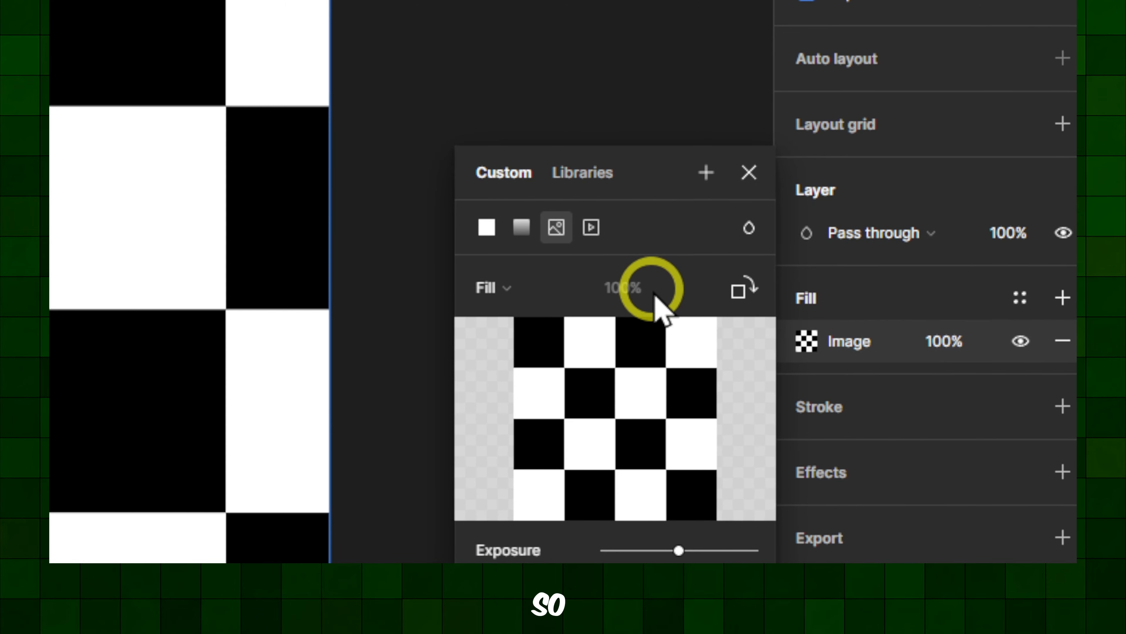
Load the photo of the woman in the white dress from the Downloads folder as the frame's image fill
left_click(536, 259)
left_click(570, 259)
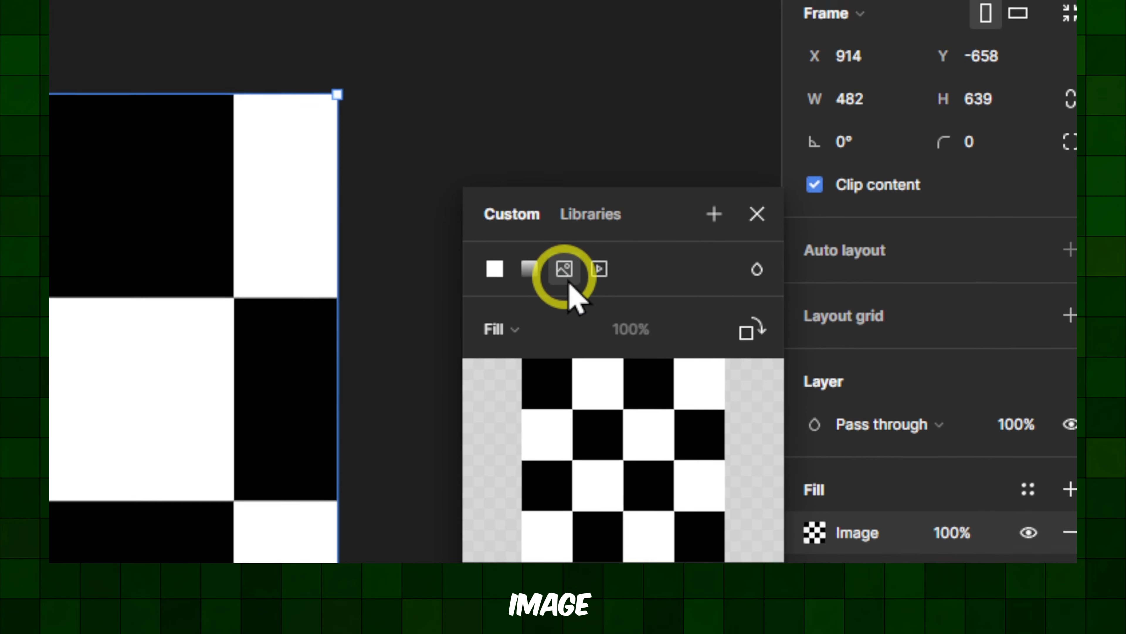
left_click(604, 259)
left_click(540, 283)
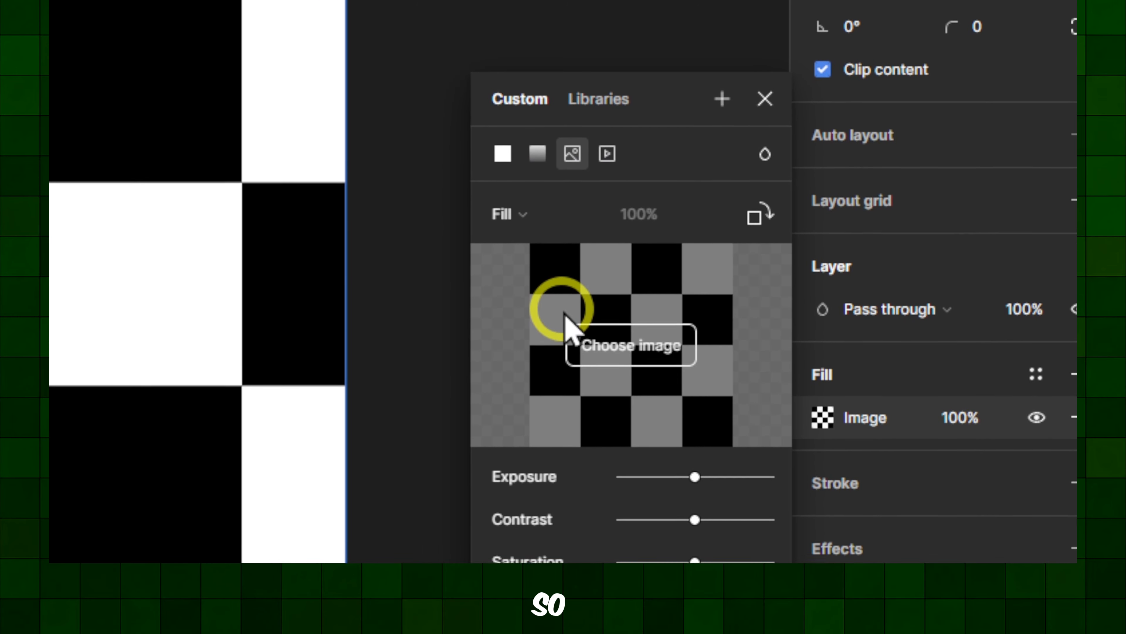
left_click(590, 312)
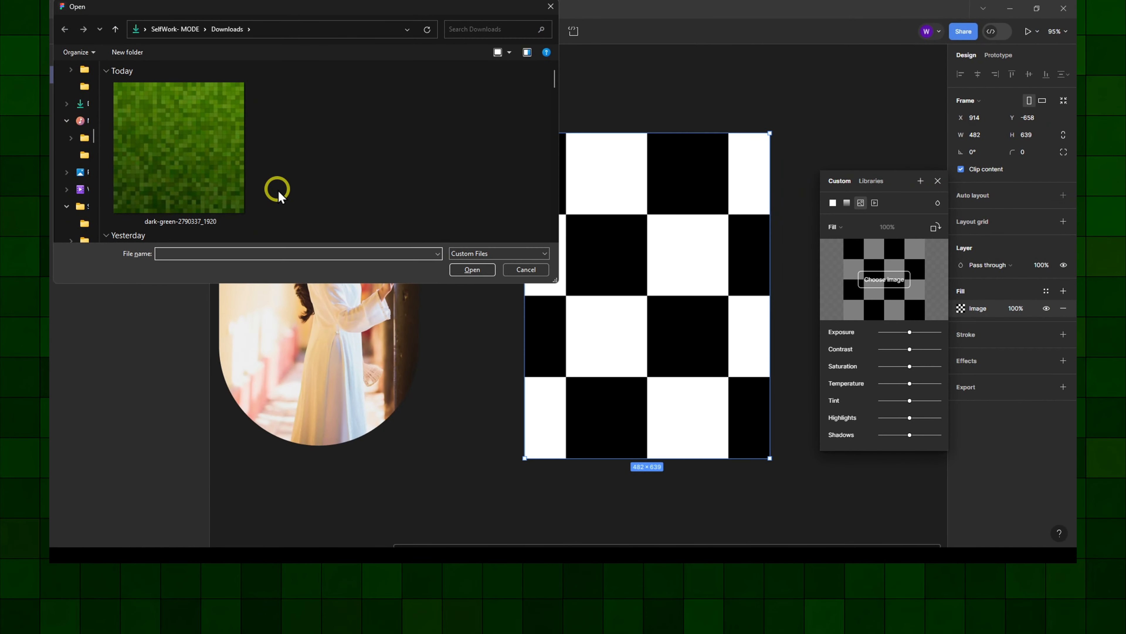
scroll(276, 182, "down", 1)
double_click(176, 148)
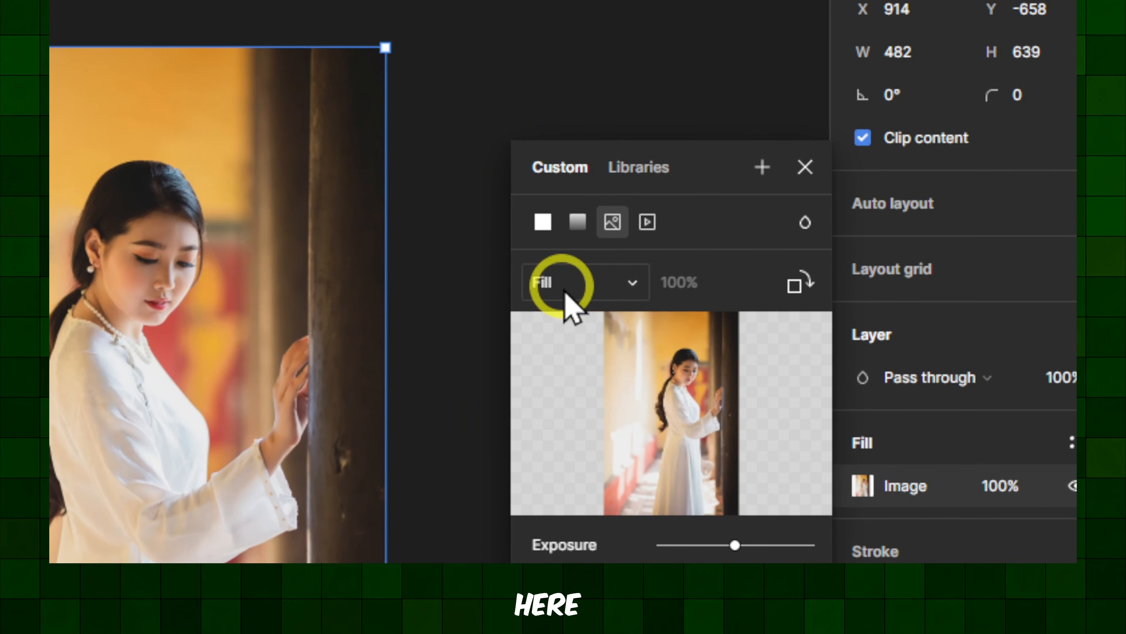
Try the Fit, Crop and Tile scaling modes on the frame's photo and return it to Fill
left_click(833, 227)
left_click(576, 309)
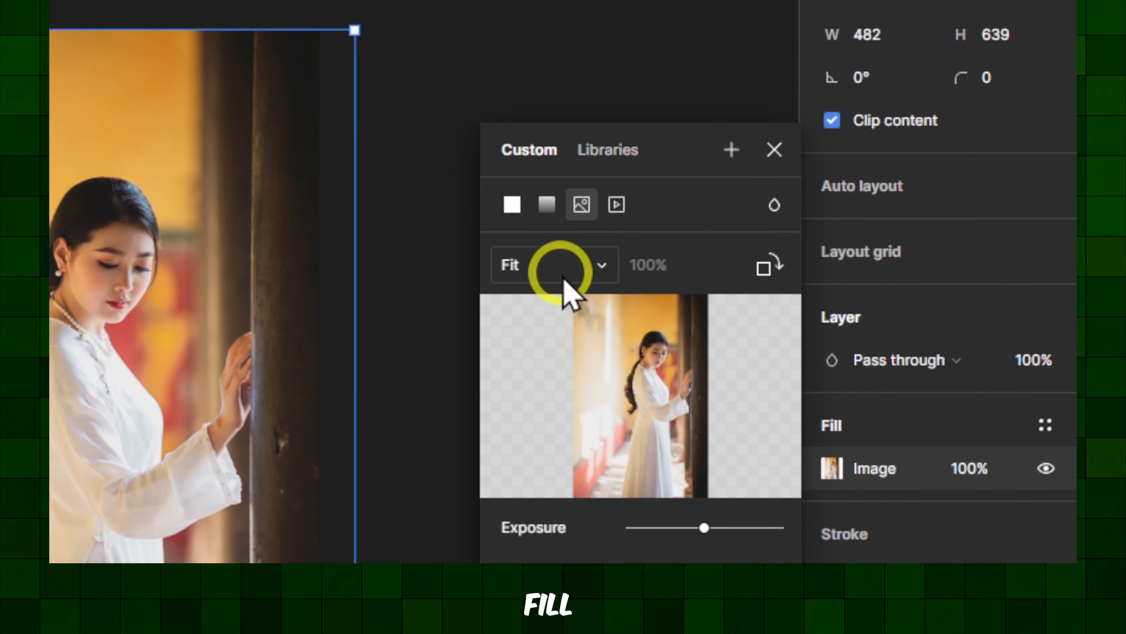
left_click(576, 278)
left_click(576, 341)
left_click(568, 271)
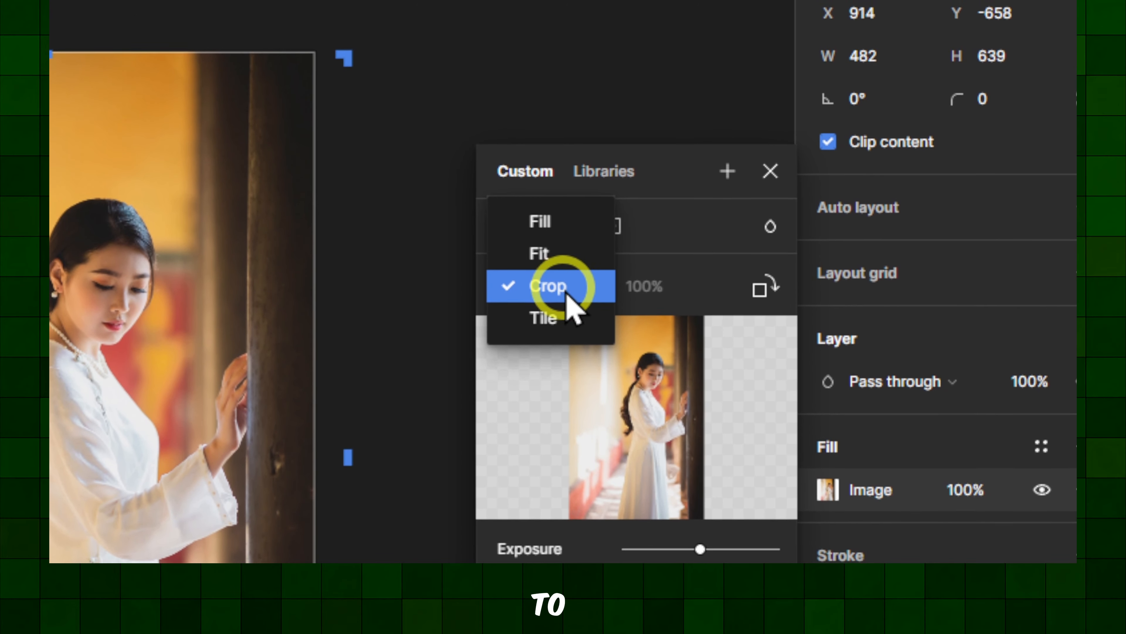
left_click(570, 292)
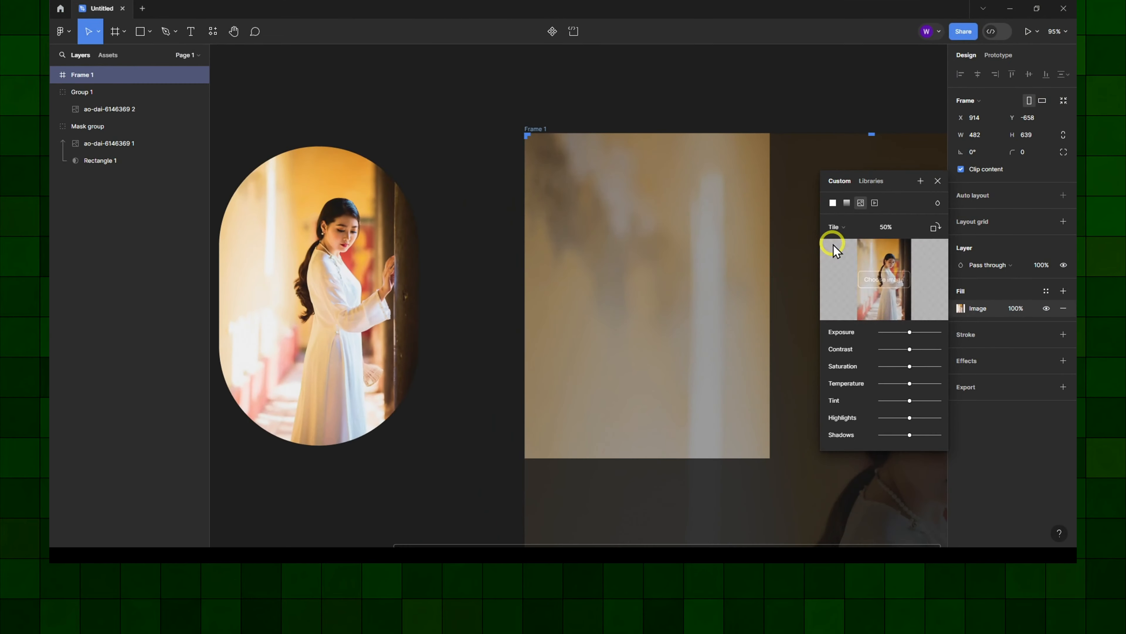
left_click(843, 227)
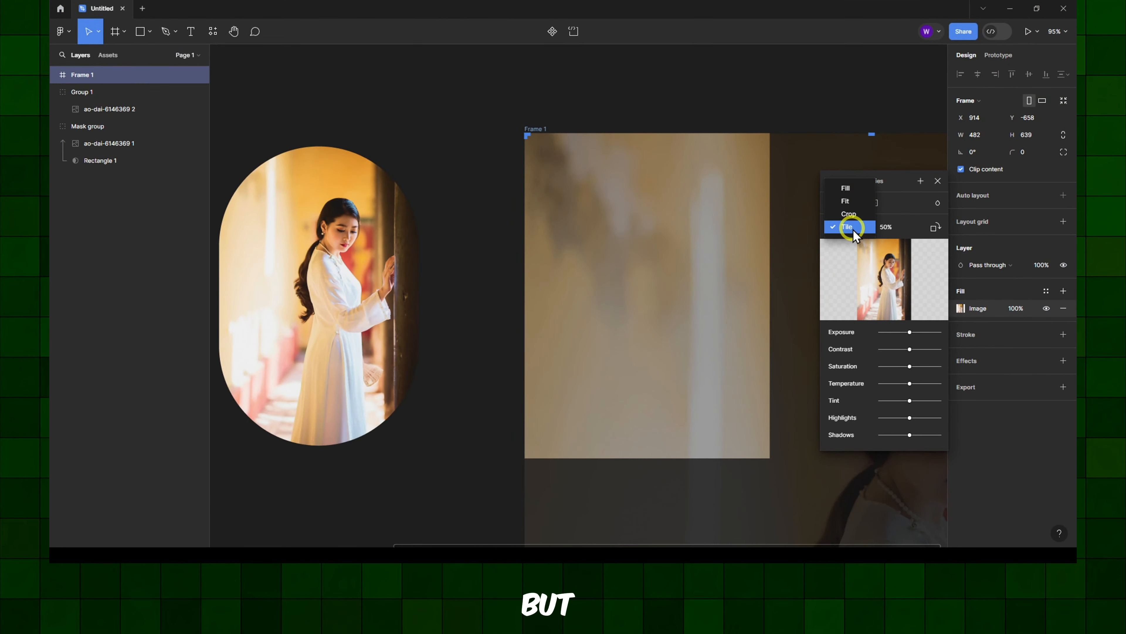
left_click(854, 187)
Lower the frame photo's exposure slightly and add a black linear gradient fill at 20% opacity above it
mouse_move(910, 332)
left_mouse_down()
mouse_move(895, 335)
mouse_move(903, 336)
left_mouse_up()
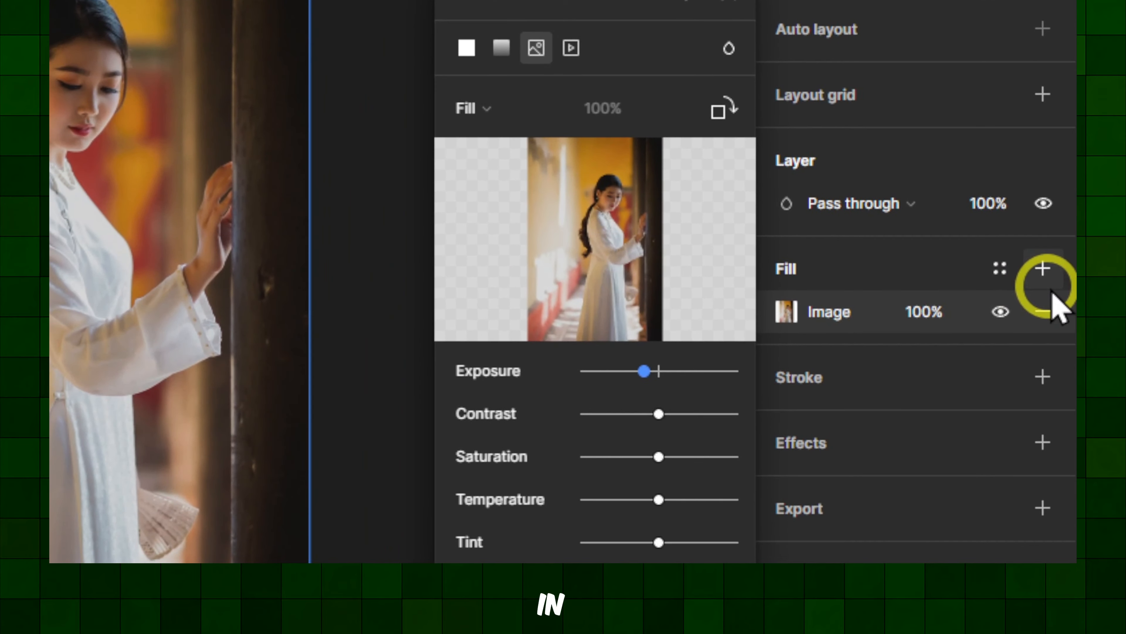
left_click(1063, 292)
left_click(838, 328)
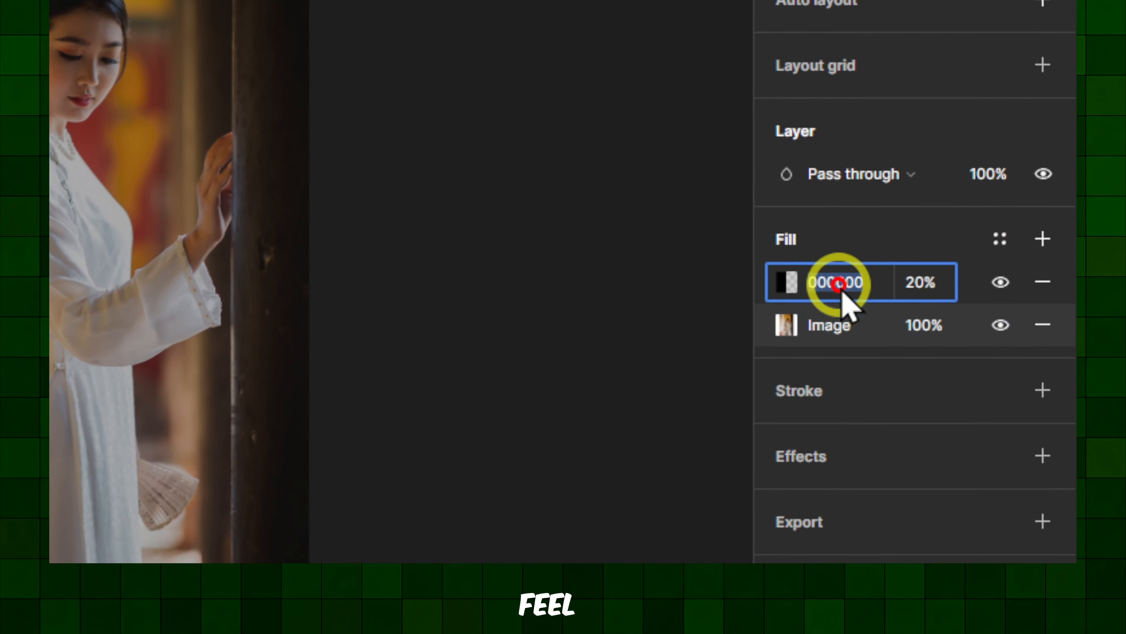
left_click(786, 328)
left_click(501, 179)
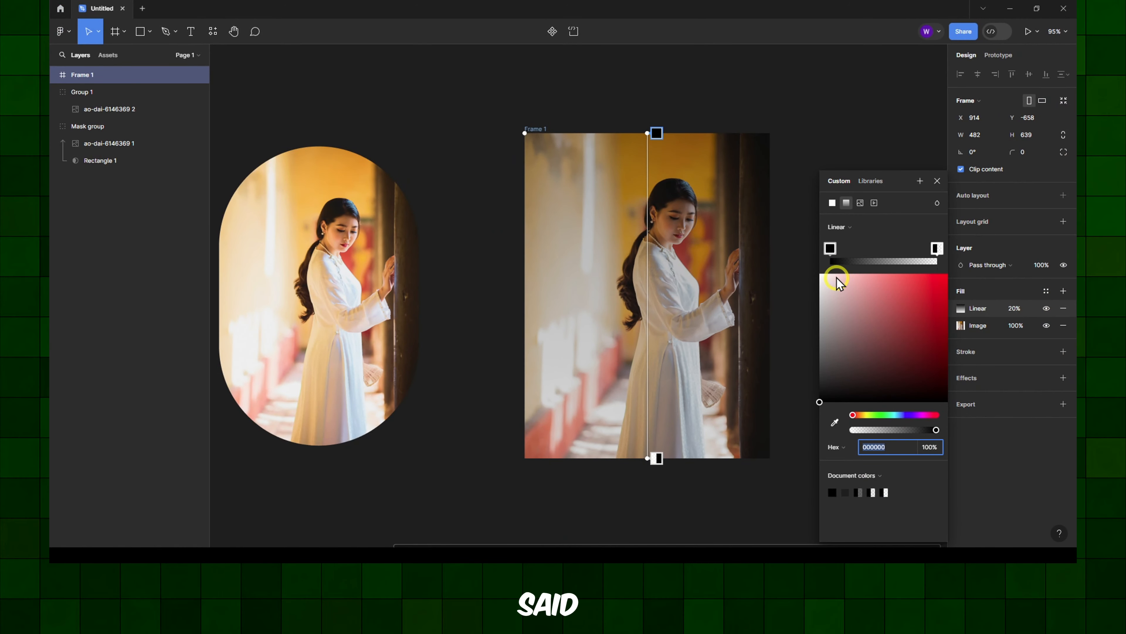
Try different opacity, position and grey tones on the gradient's stops, returning the first stop to the start at 100% opacity
left_click_drag(901, 432, 860, 431)
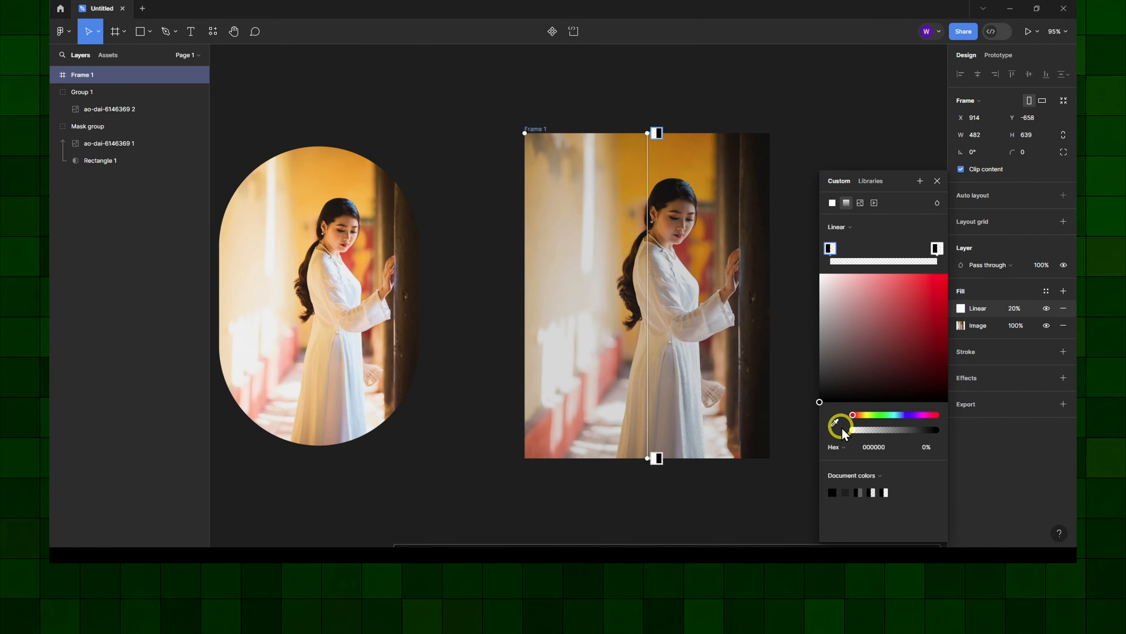
left_click_drag(938, 251, 860, 250)
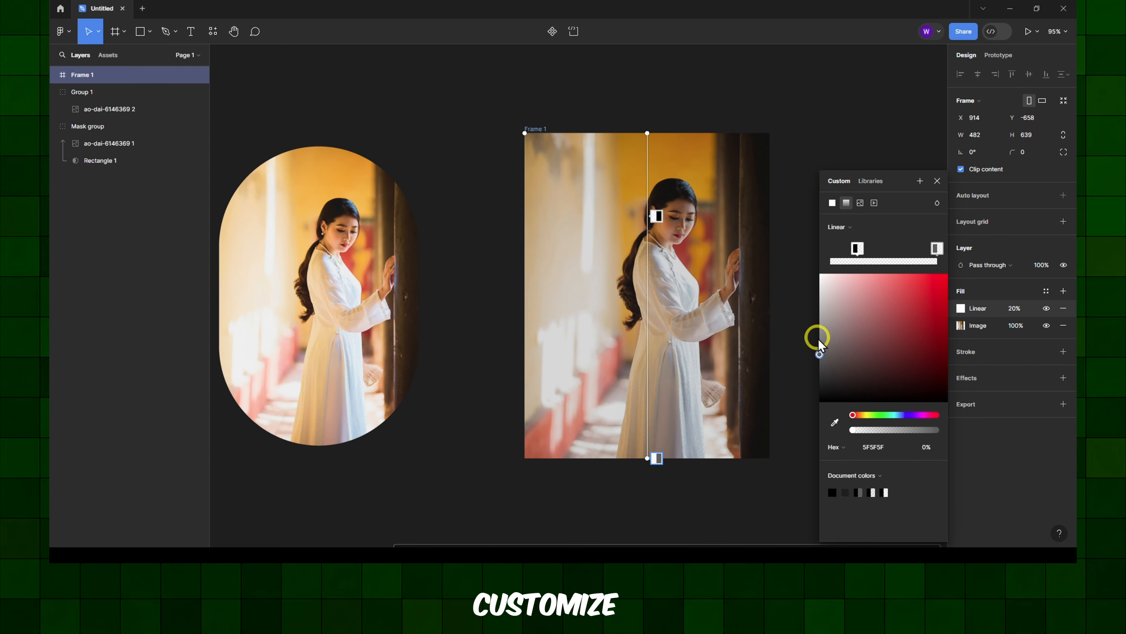
left_click_drag(820, 274, 825, 415)
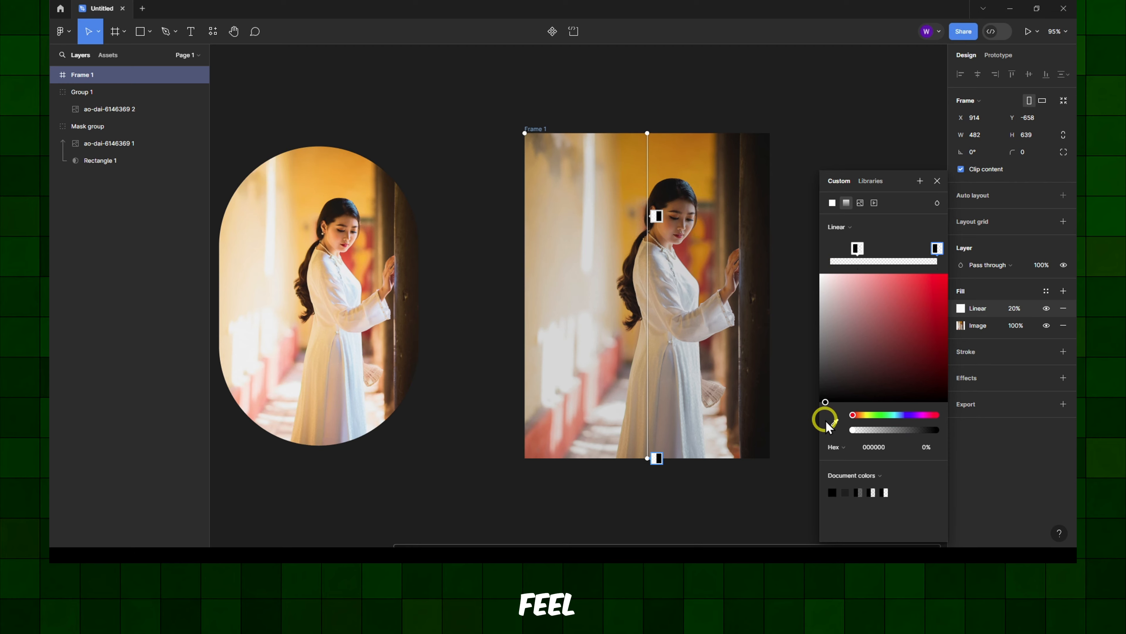
left_click_drag(857, 248, 830, 248)
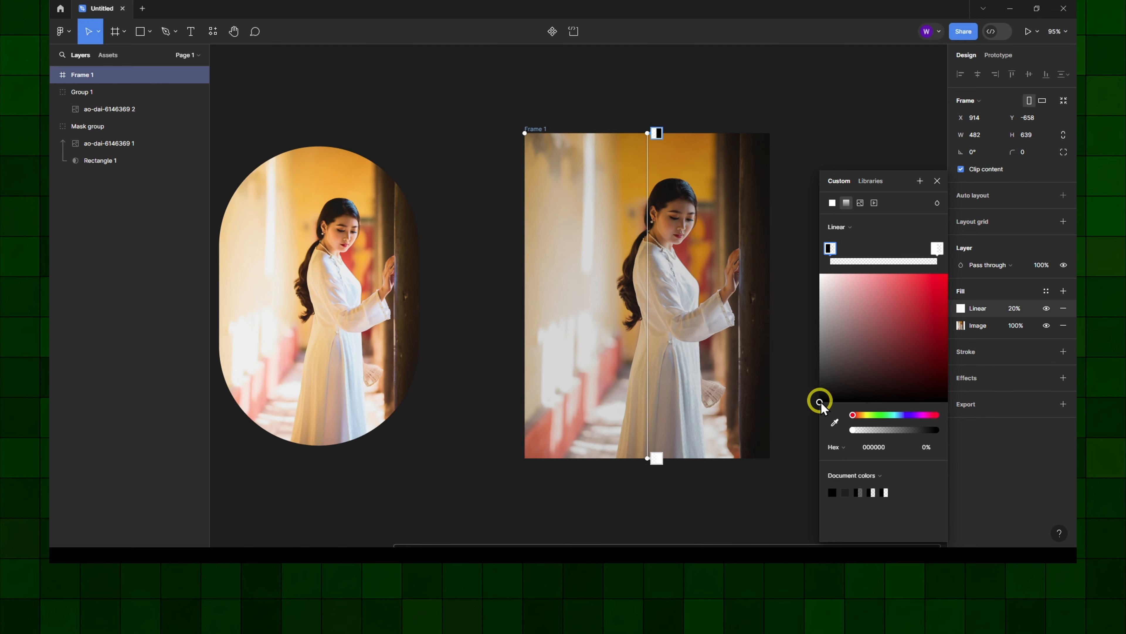
left_click_drag(893, 430, 964, 433)
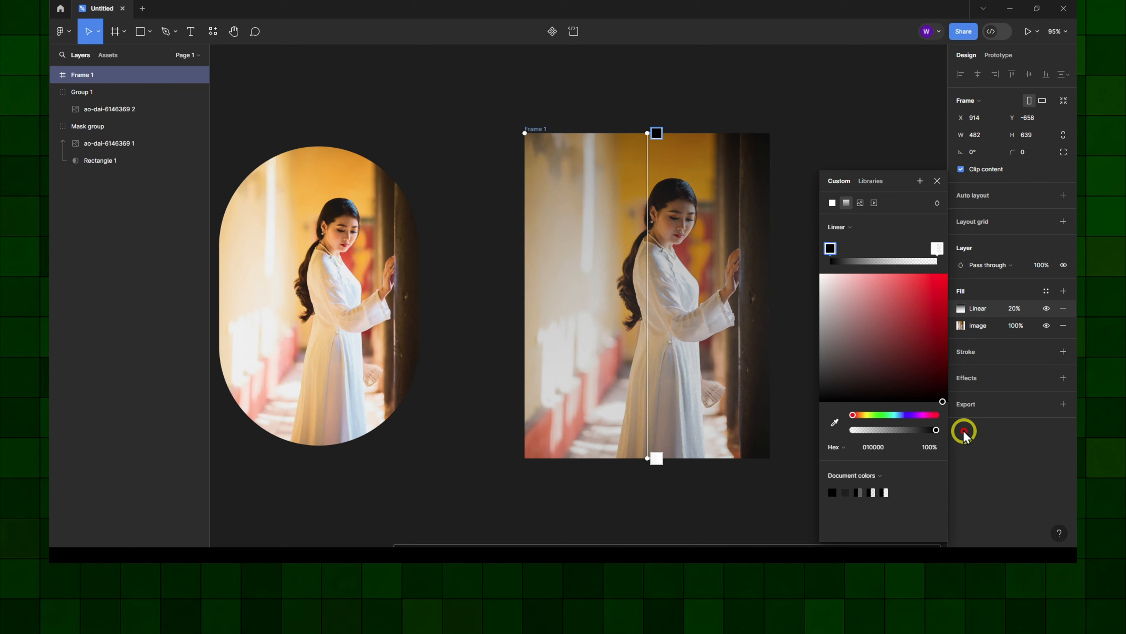
Colour the gradient's first stop red F00000 and its transparent end stop turquoise 00FFD1
left_click(947, 297)
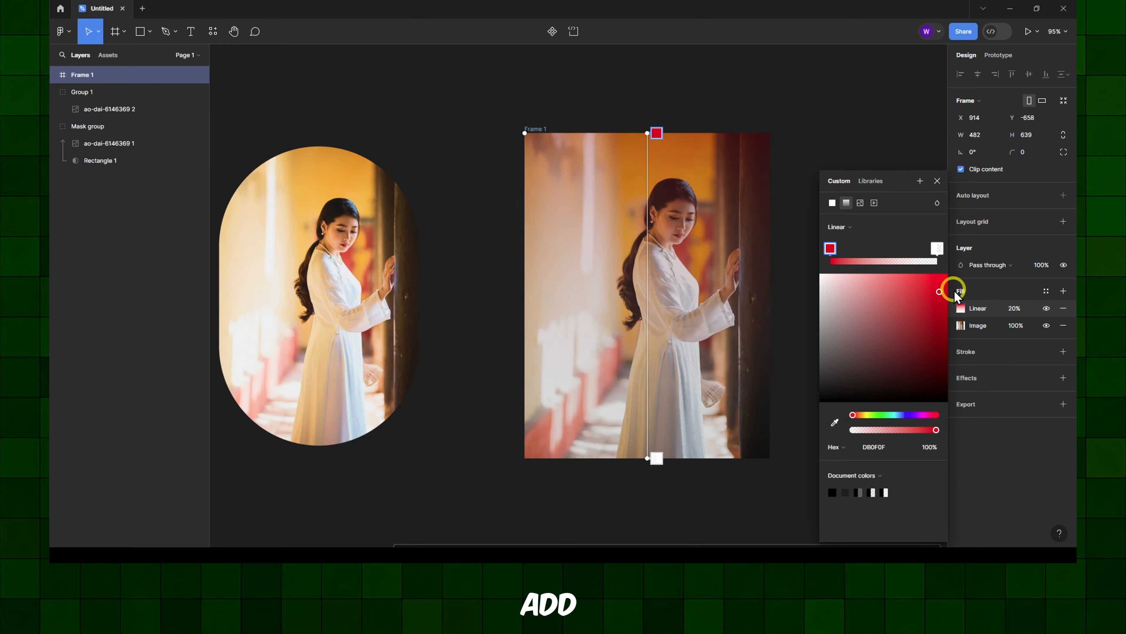
left_click_drag(954, 294, 948, 280)
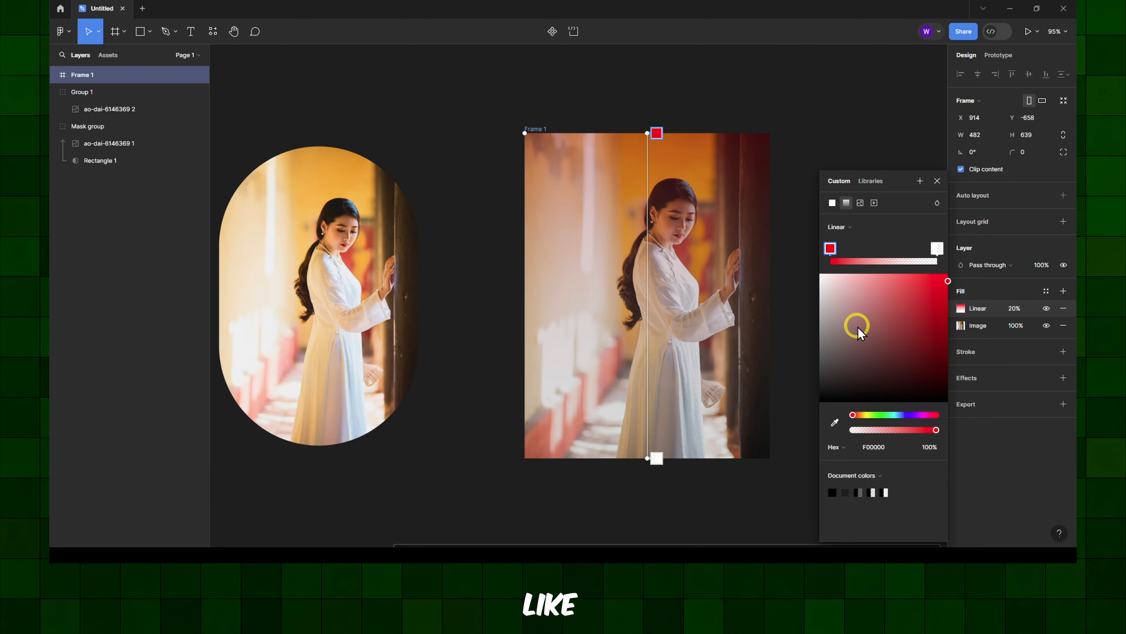
left_click(890, 415)
left_click_drag(906, 302, 934, 296)
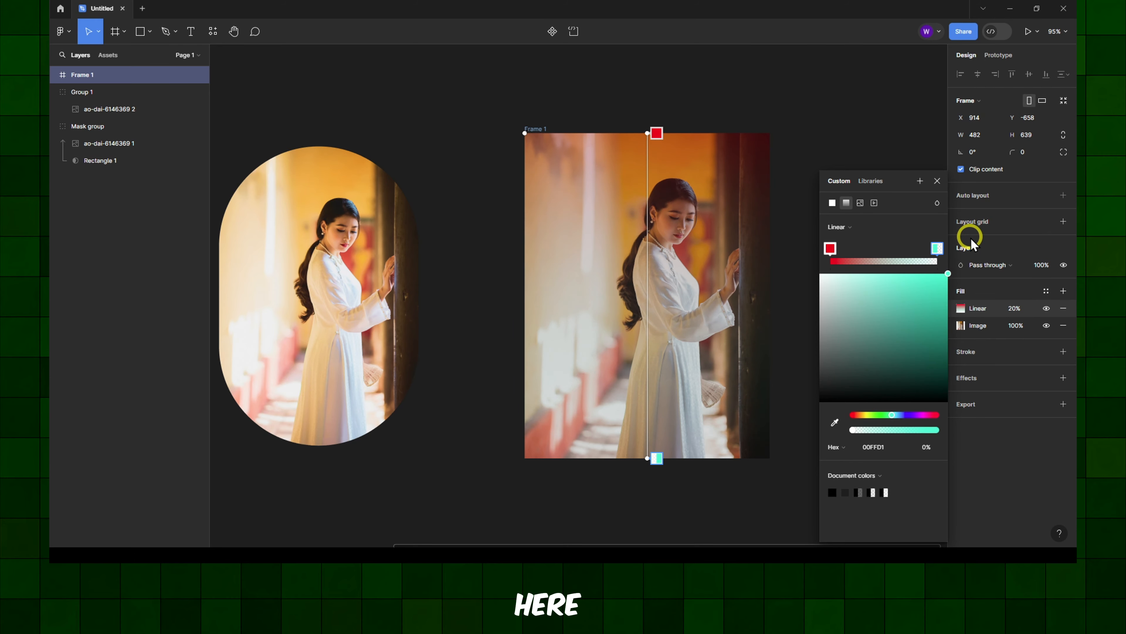
Add a stop near the middle of the gradient and colour it violet 4200FF
left_click(923, 273)
left_click(881, 262)
left_click_drag(864, 337, 948, 279)
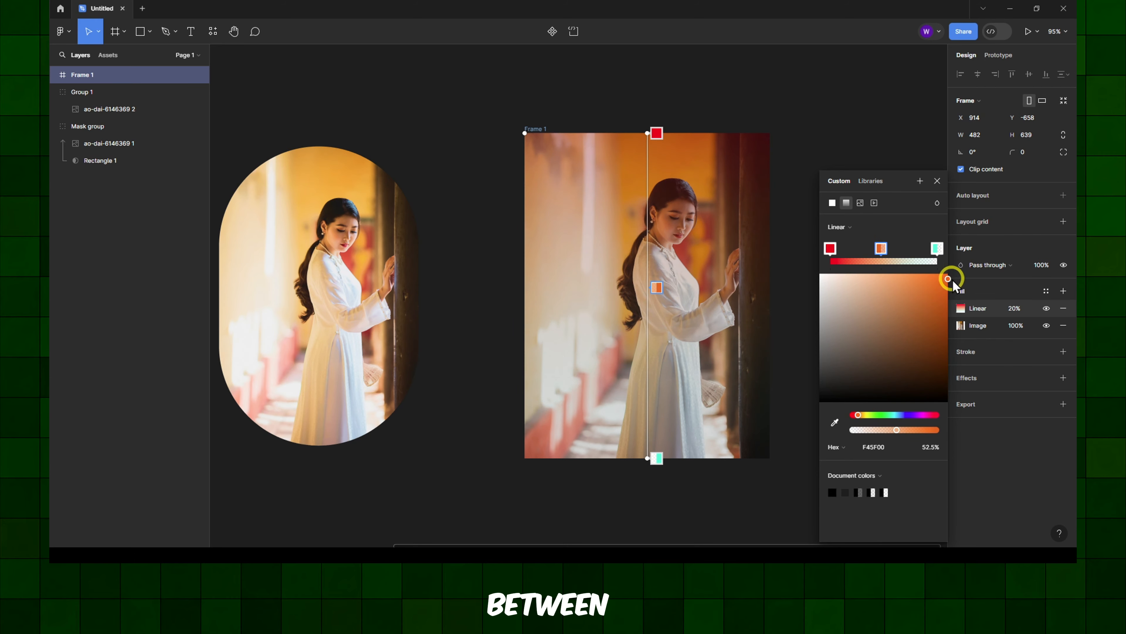
mouse_move(904, 416)
left_mouse_down()
mouse_move(924, 416)
mouse_move(913, 415)
left_mouse_up()
Set the gradient fill's blend mode to Color burn and close the fill settings
left_click(937, 204)
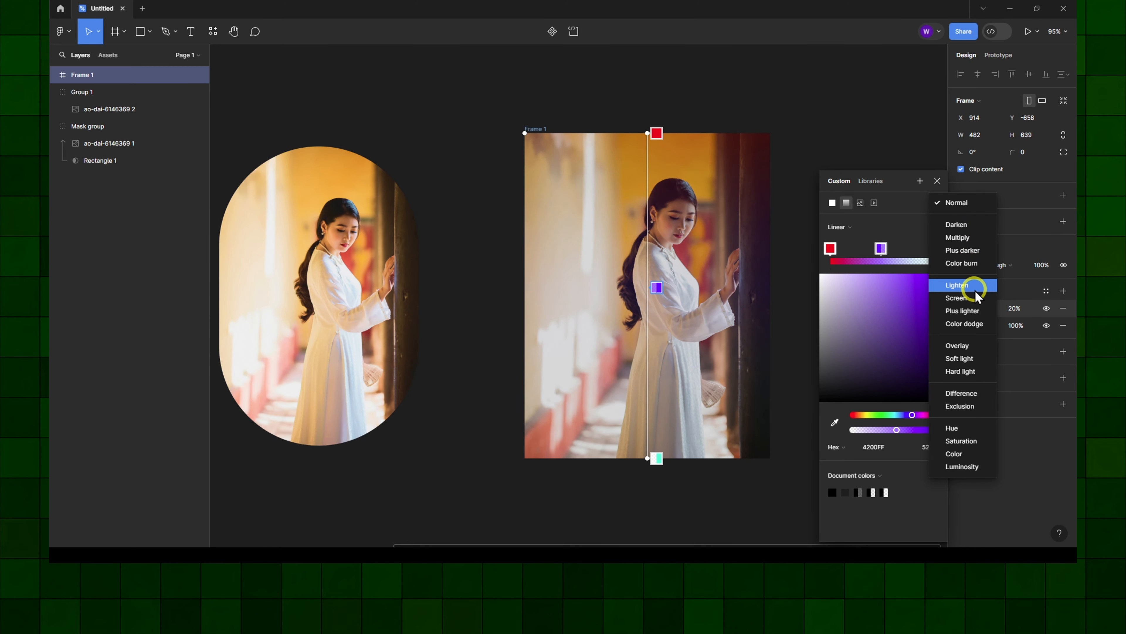
left_click(971, 262)
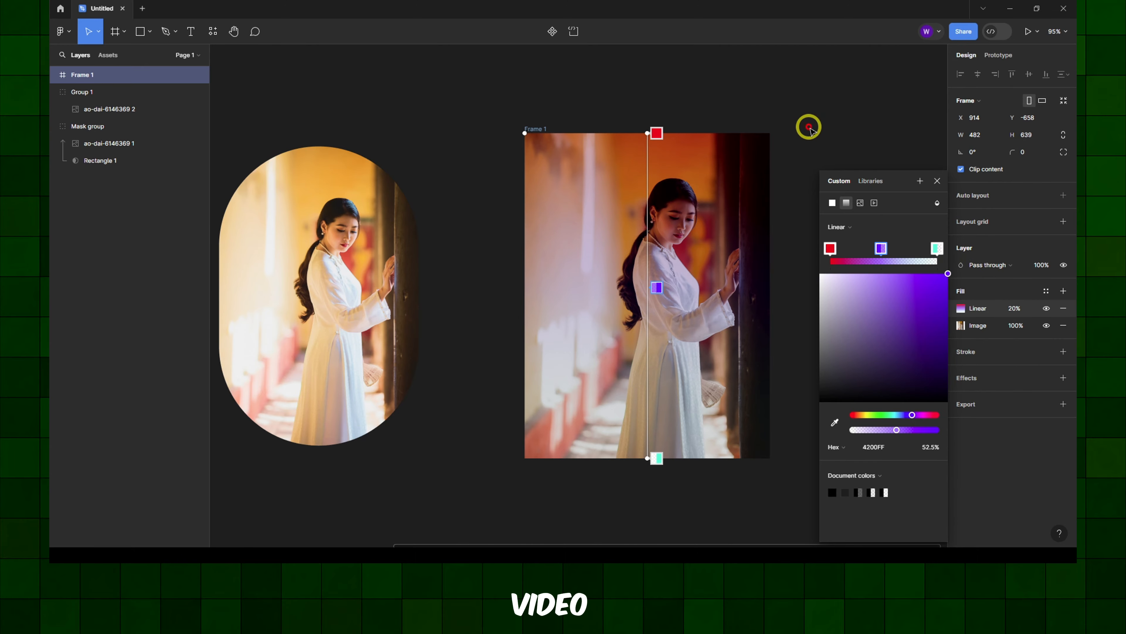
left_click(937, 181)
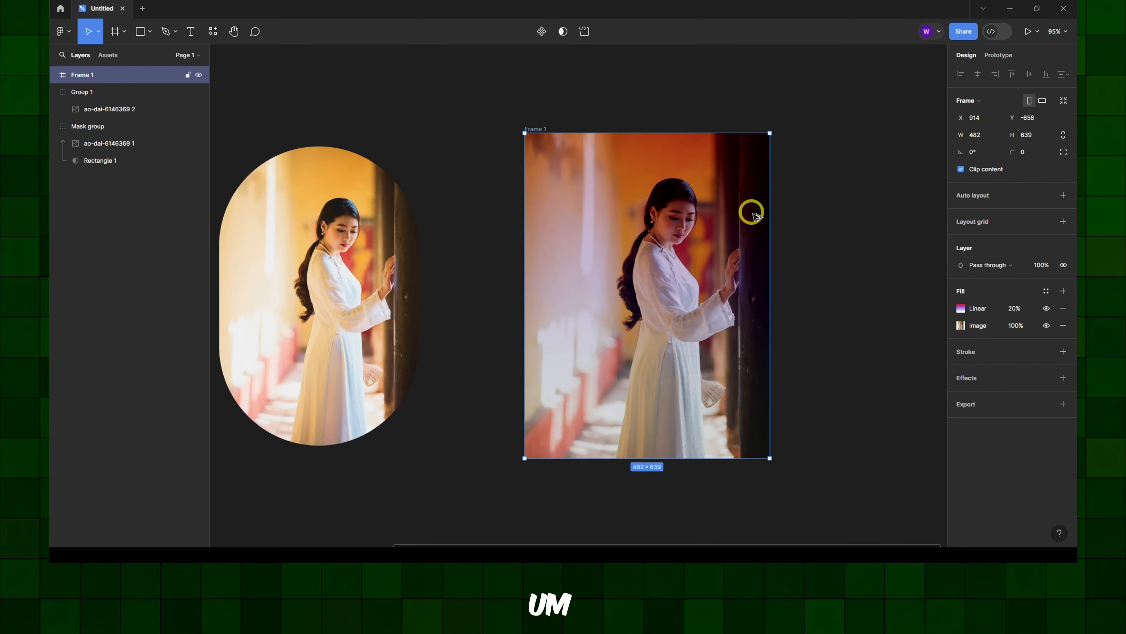